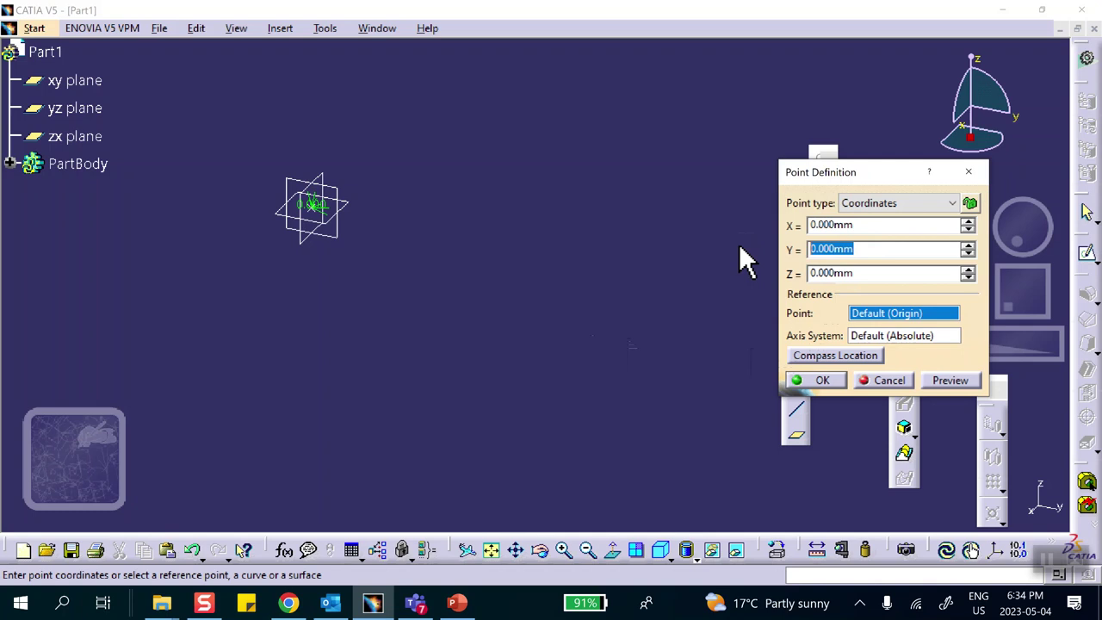
Create two coordinate points referenced to the origin, one at Y = 100 mm and one at Y = 200 mm
{"action": "type", "text": "100"}
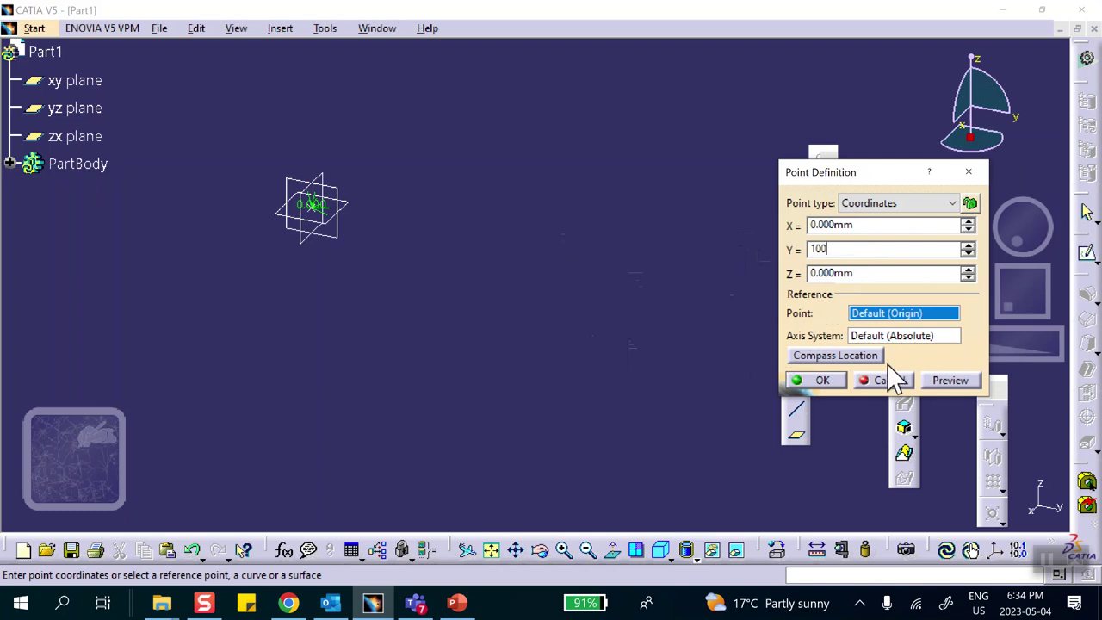
{"action": "left_click", "coordinate": [822, 380]}
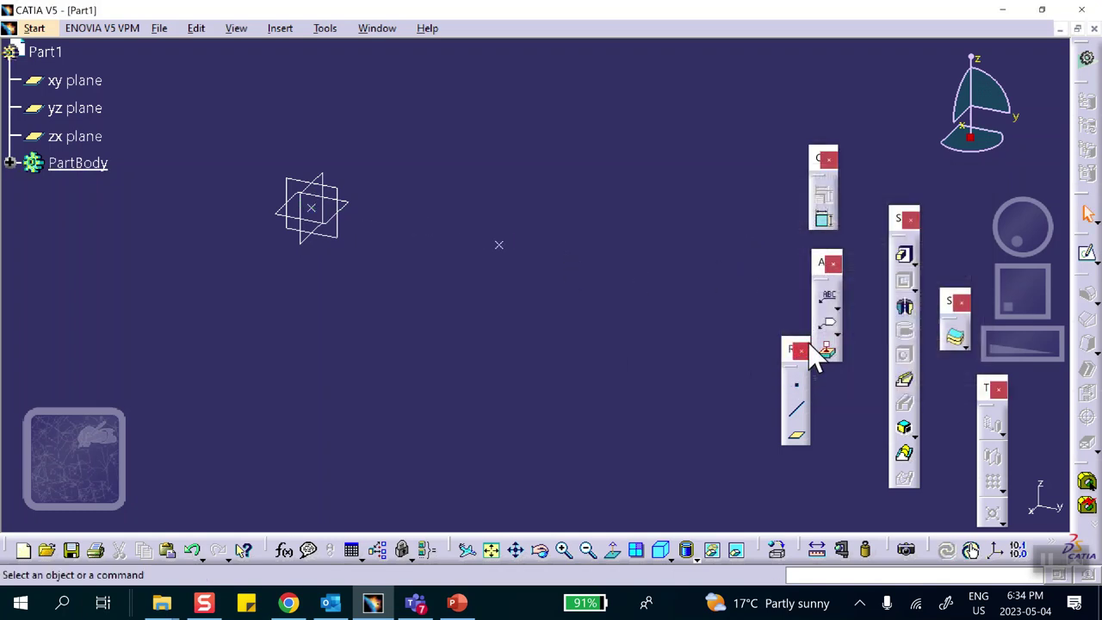
{"action": "left_click", "coordinate": [795, 384]}
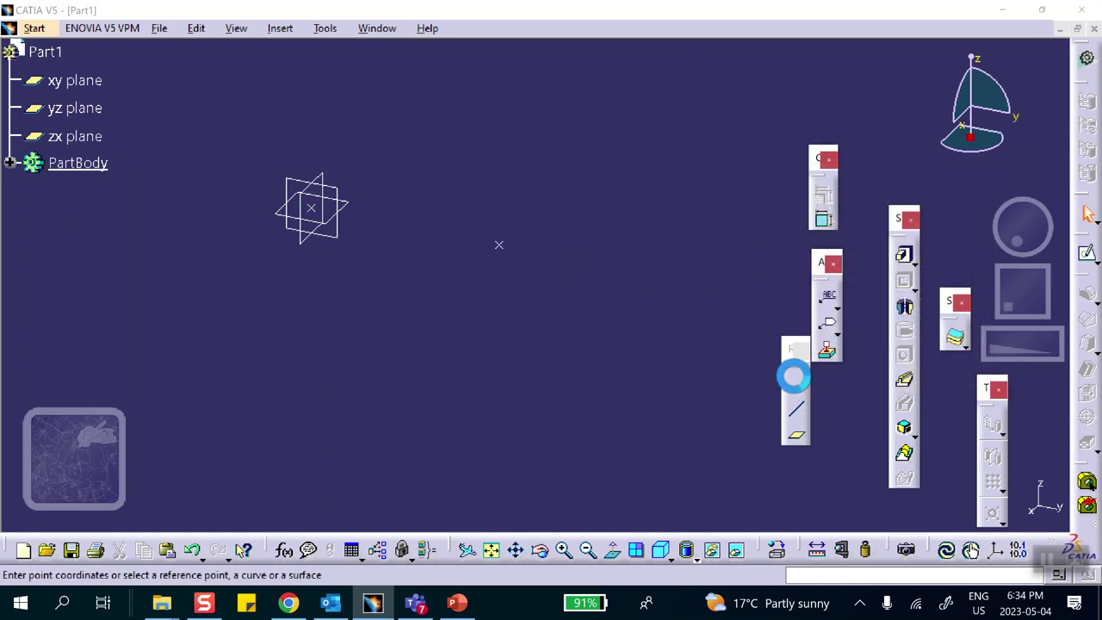
{"action": "left_click_drag", "start_coordinate": [873, 250], "coordinate": [771, 250]}
{"action": "type", "text": "200"}
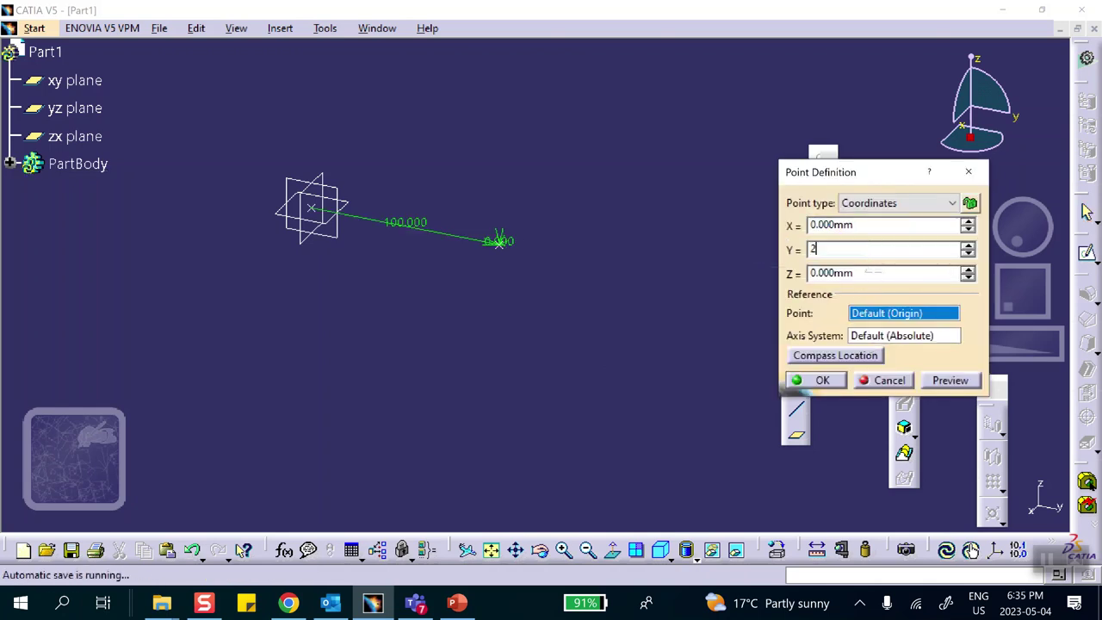
{"action": "left_click", "coordinate": [811, 380]}
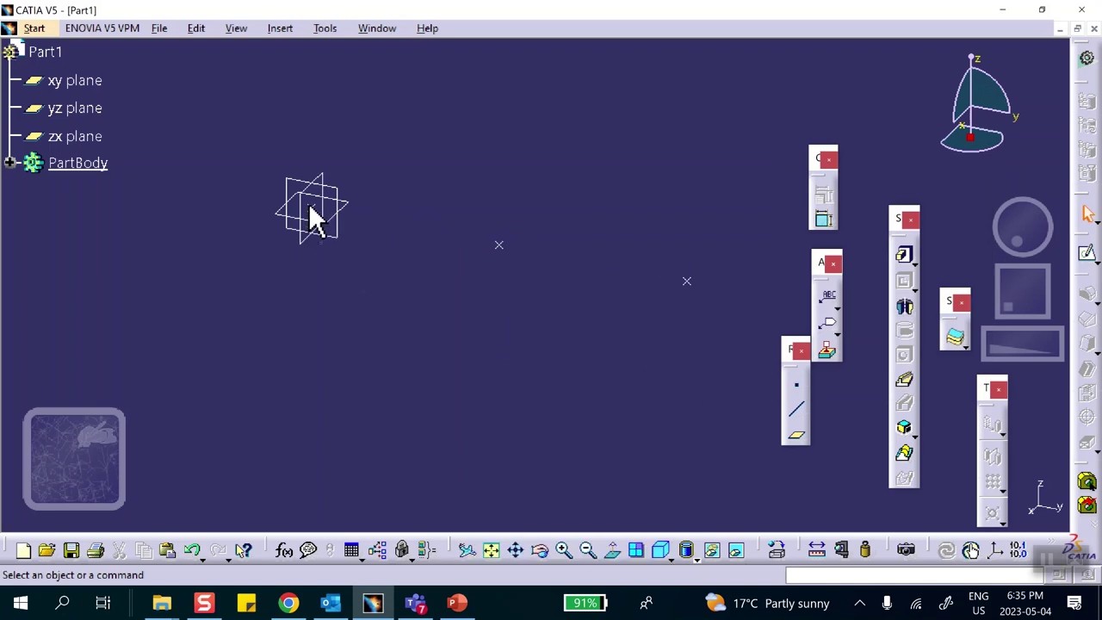
Create a point-point line from the origin point to the point at Y = 100 mm
{"action": "left_click", "coordinate": [798, 420]}
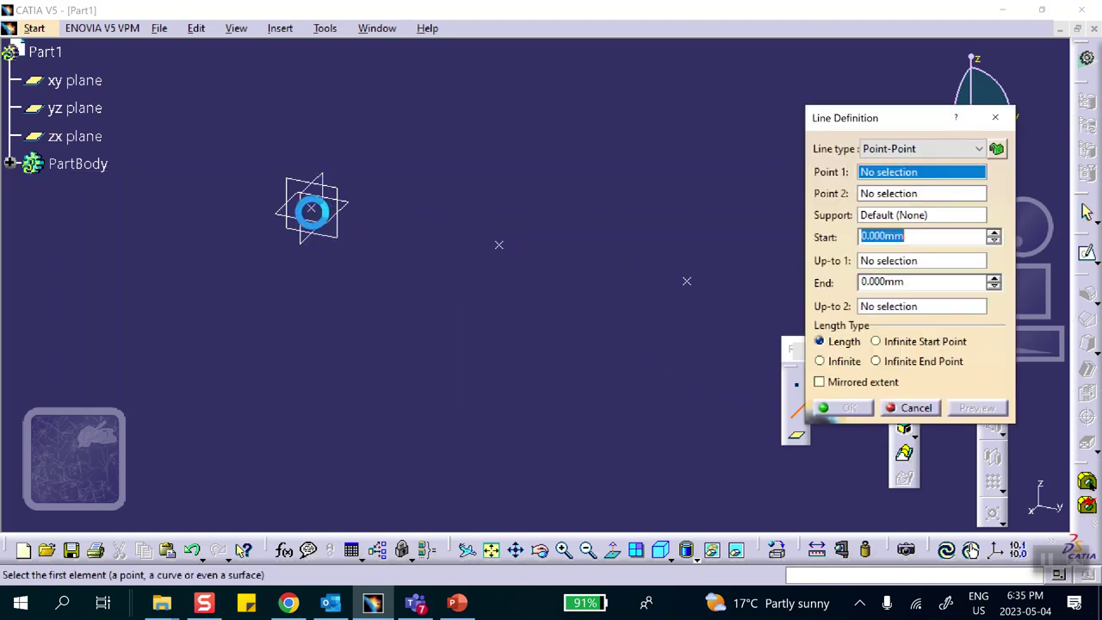
{"action": "left_click", "coordinate": [310, 206]}
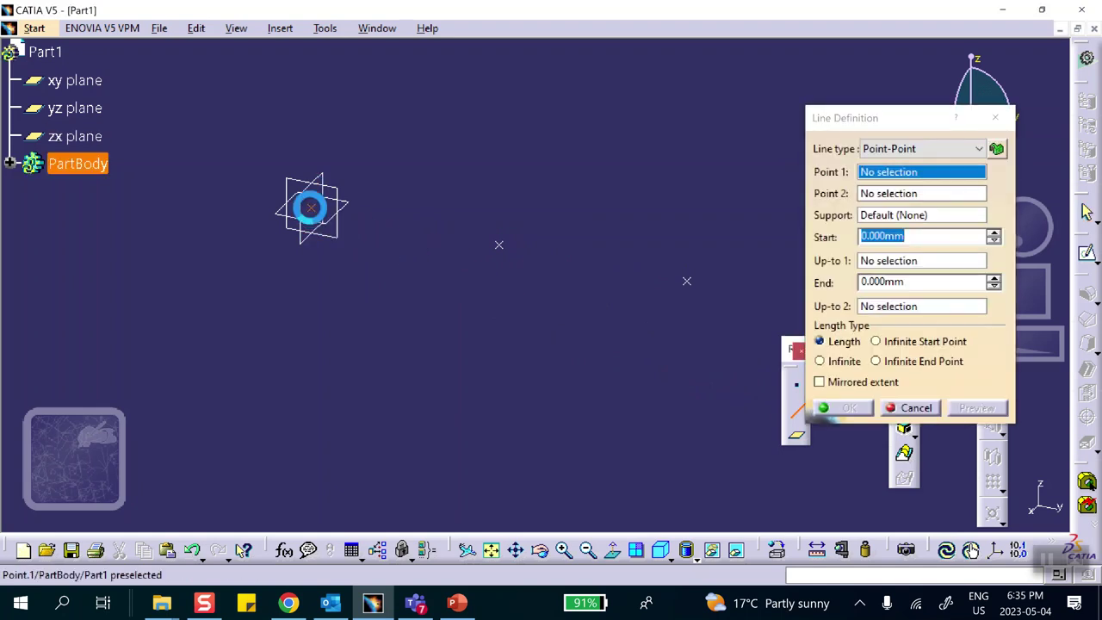
{"action": "left_click", "coordinate": [498, 246]}
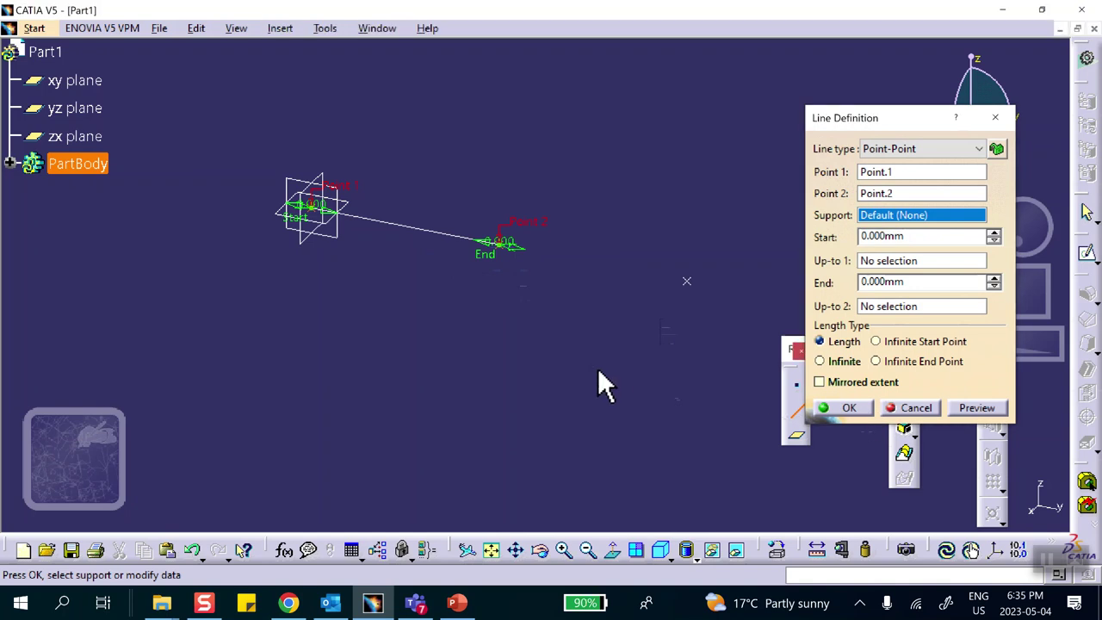
{"action": "left_click", "coordinate": [851, 408]}
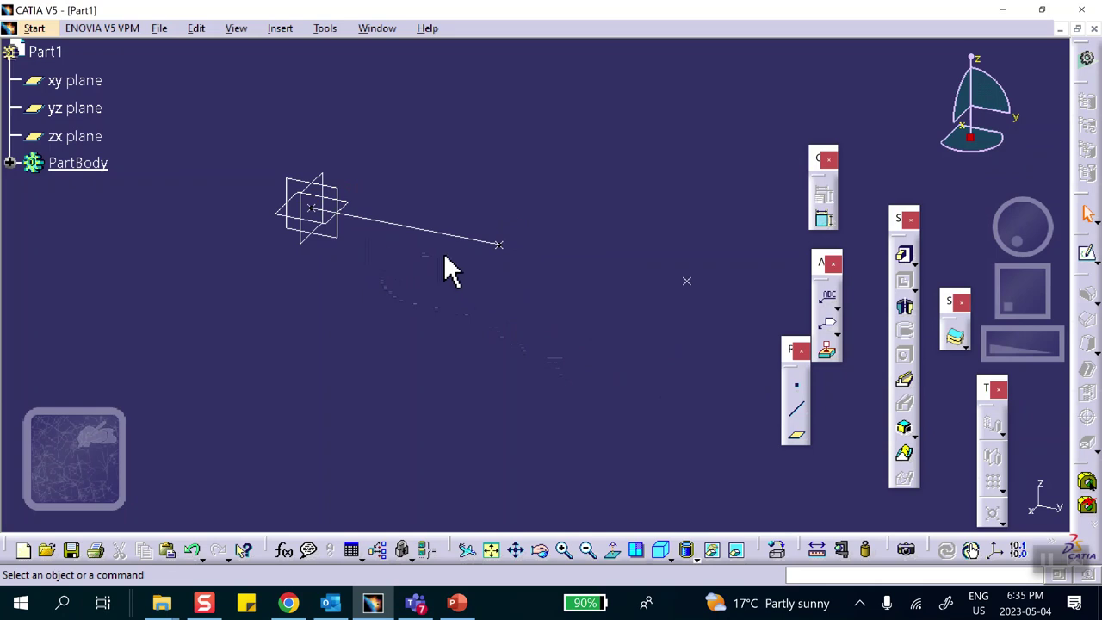
Switch to PowerPoint and examine the two-mass spring diagram on the first slide, and return to CATIA
{"action": "left_click", "coordinate": [454, 603]}
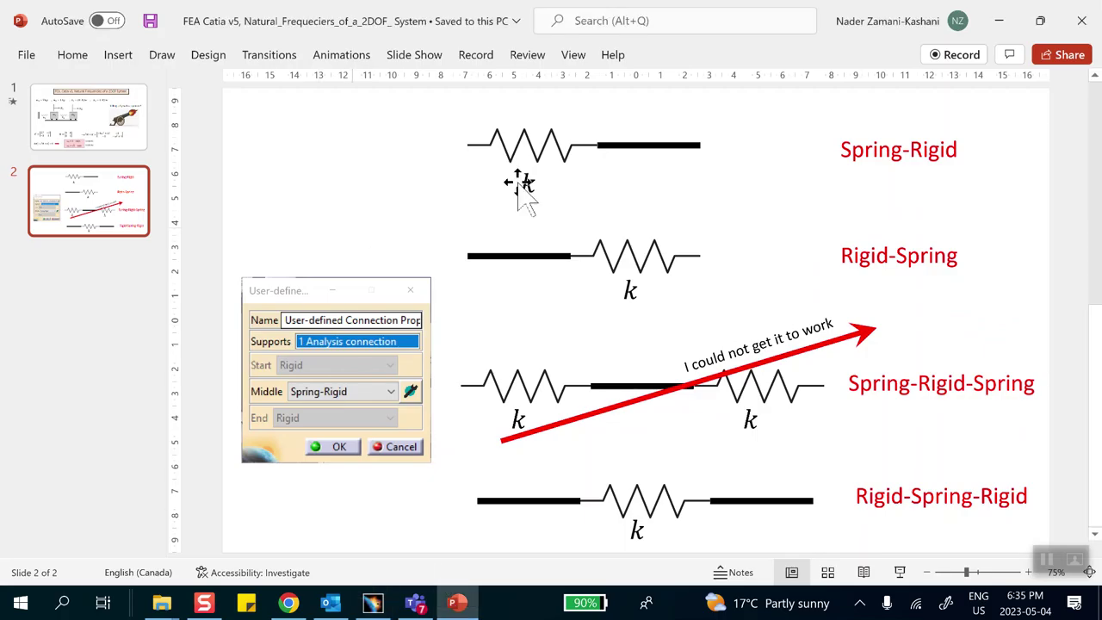
{"action": "left_click", "coordinate": [134, 148]}
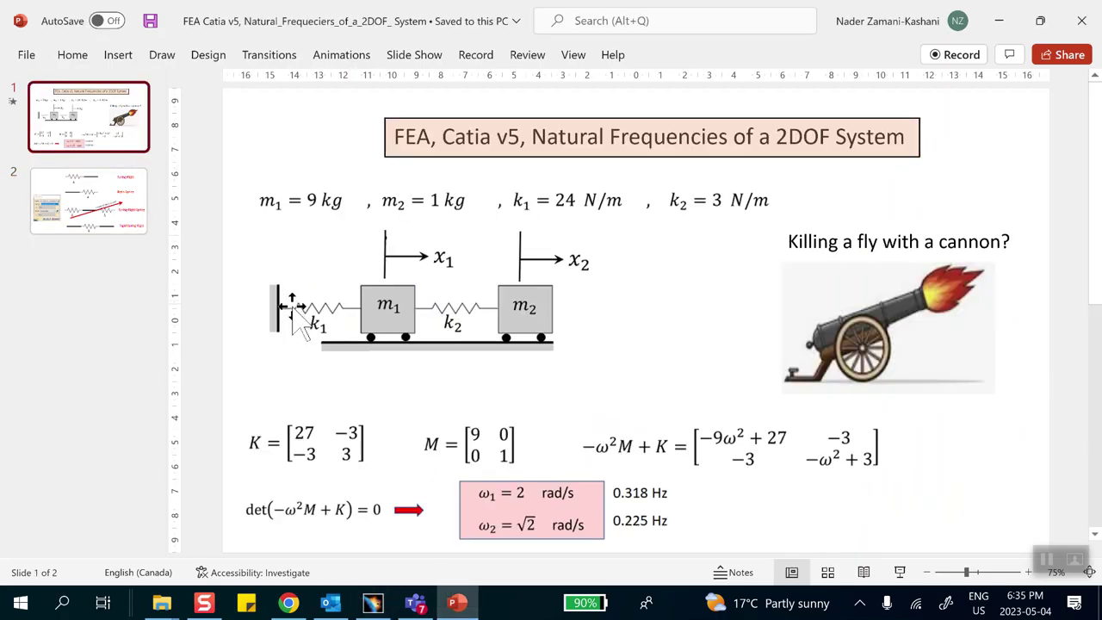
{"action": "left_click", "coordinate": [994, 21]}
Create a point-point line from the point at Y = 100 mm to the point at Y = 200 mm
{"action": "left_click", "coordinate": [795, 412]}
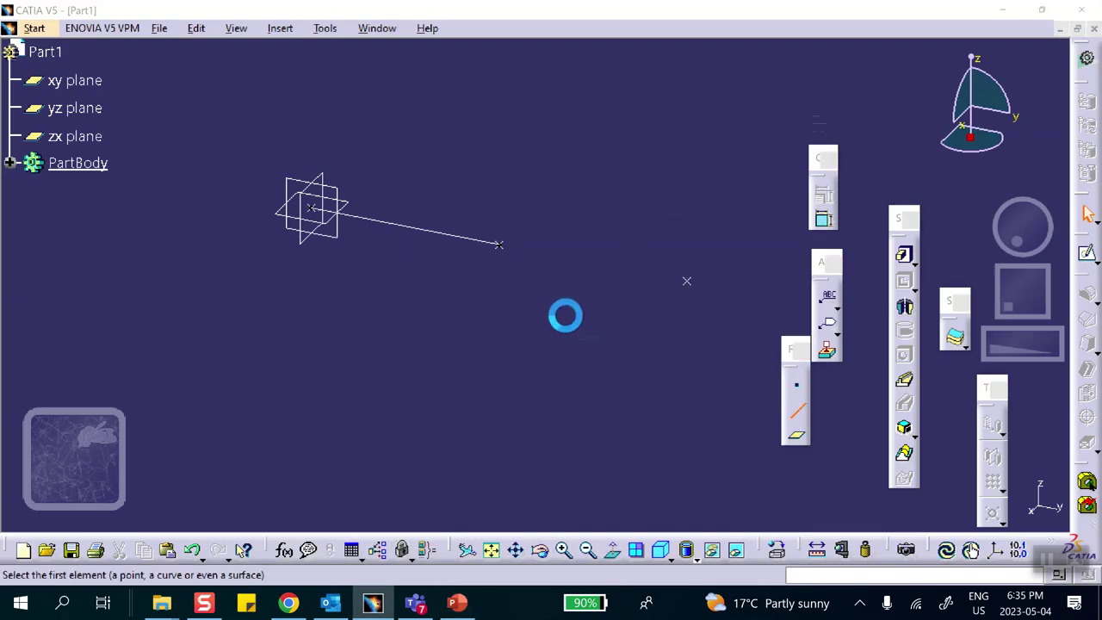
{"action": "left_click", "coordinate": [497, 245]}
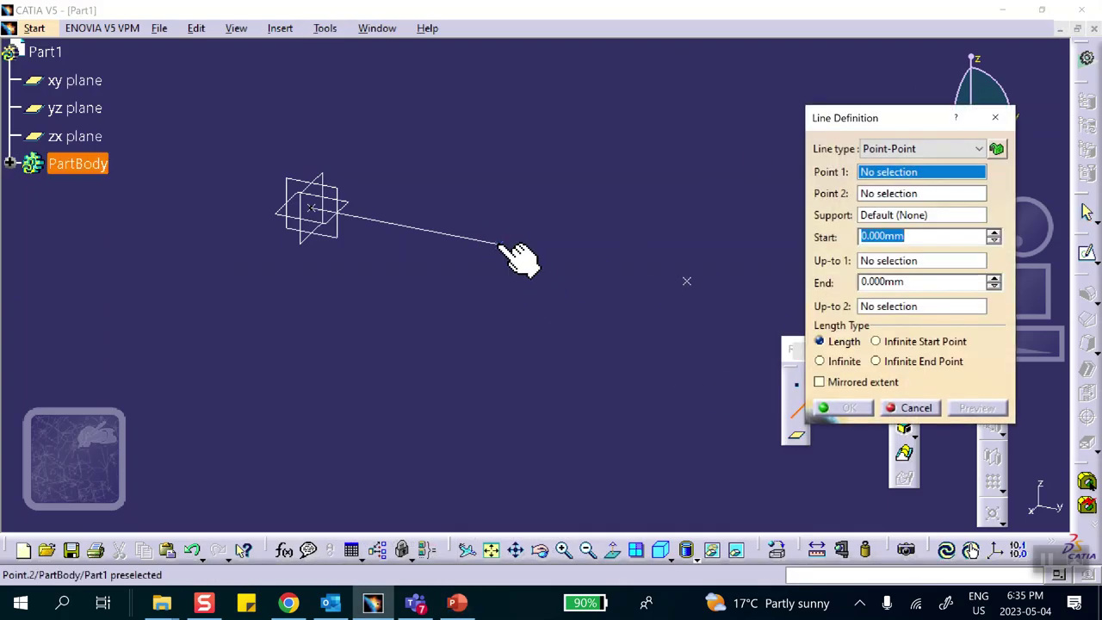
{"action": "left_click", "coordinate": [687, 281]}
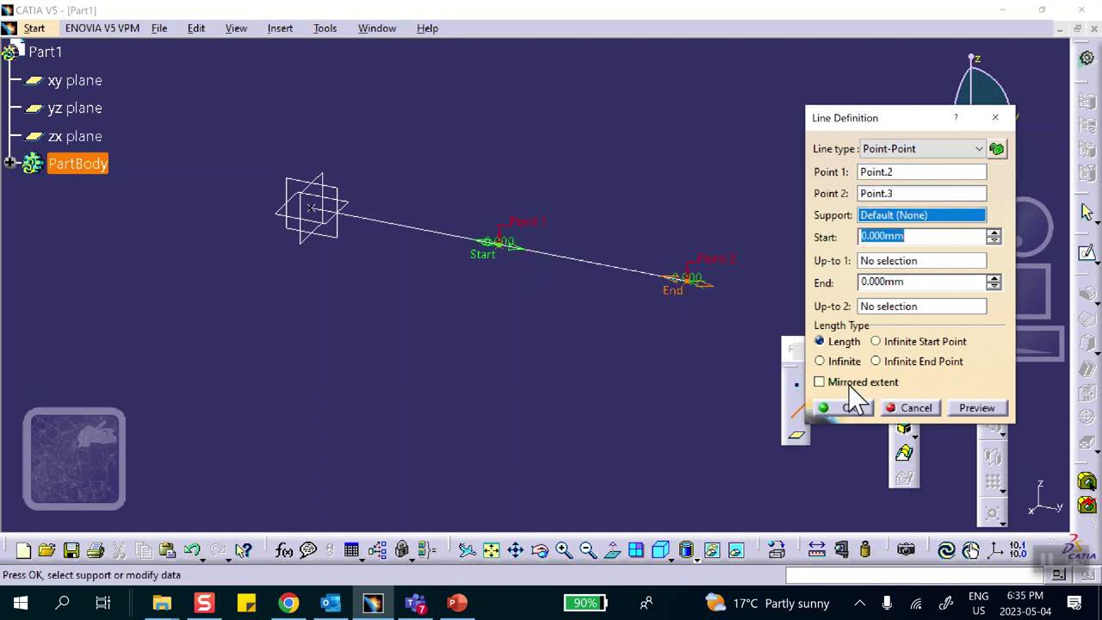
{"action": "left_click", "coordinate": [844, 406]}
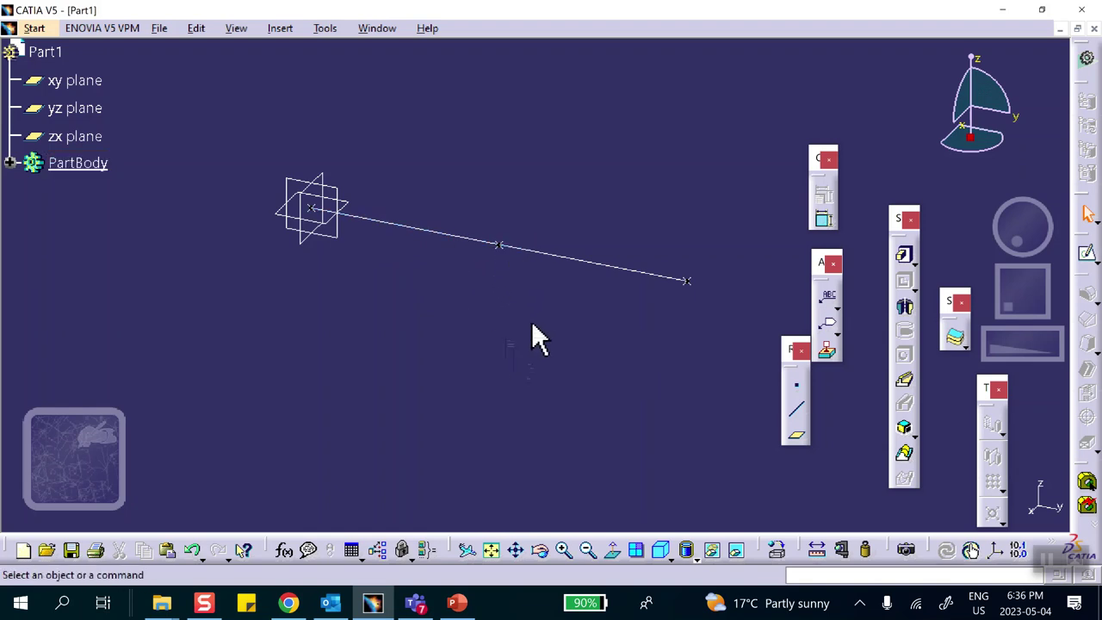
Switch to the Generative Shape Design workbench and join the two lines into one curve
{"action": "left_click", "coordinate": [1085, 59]}
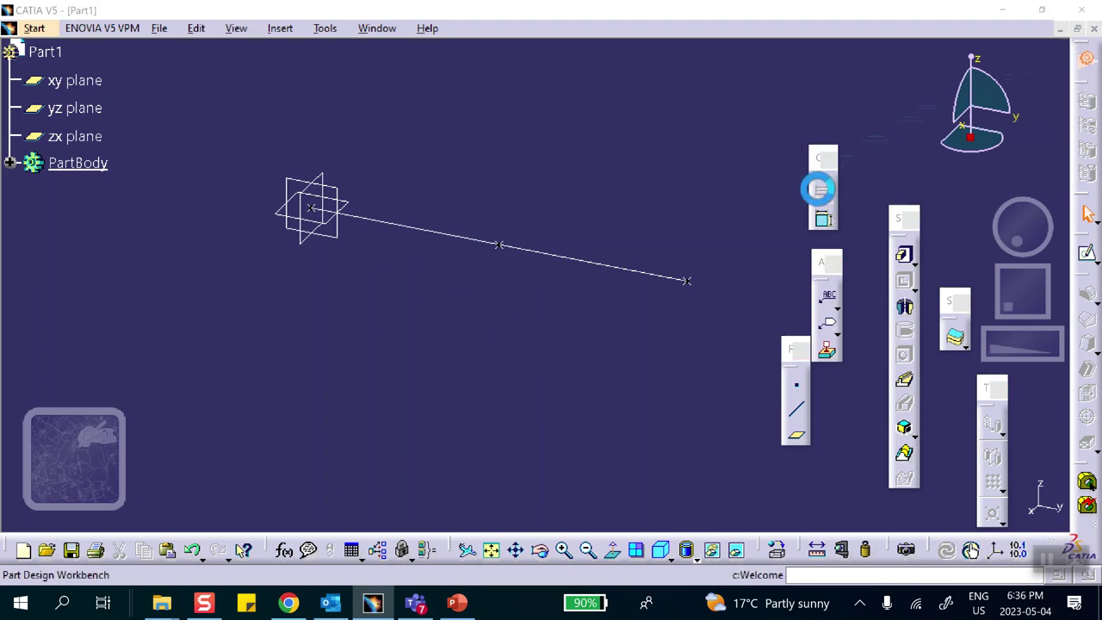
{"action": "left_click", "coordinate": [753, 248]}
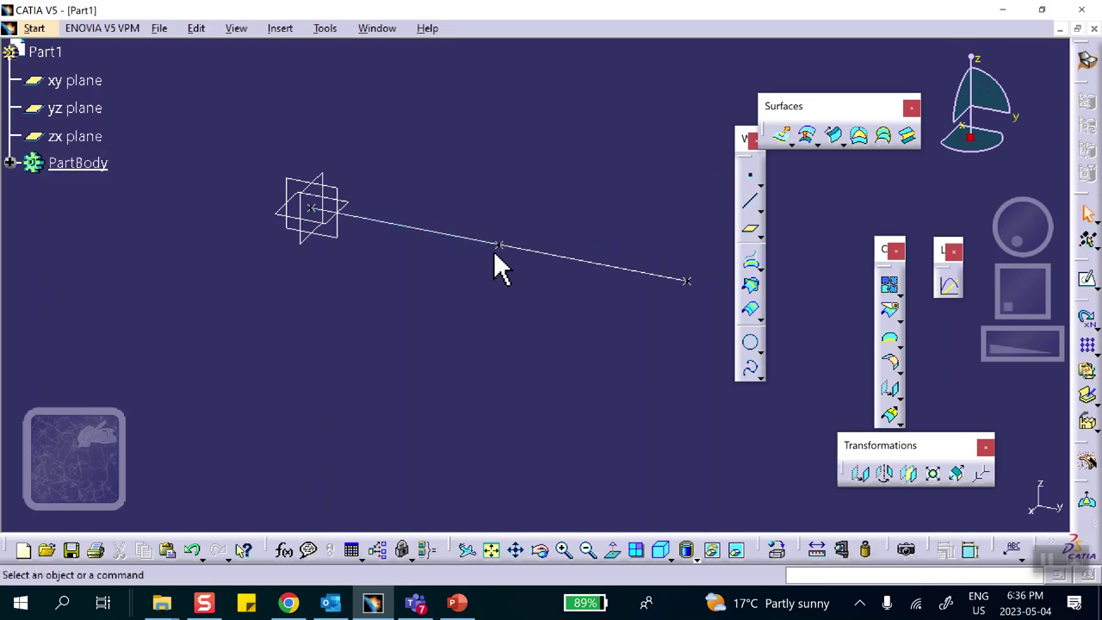
{"action": "left_click", "coordinate": [889, 286]}
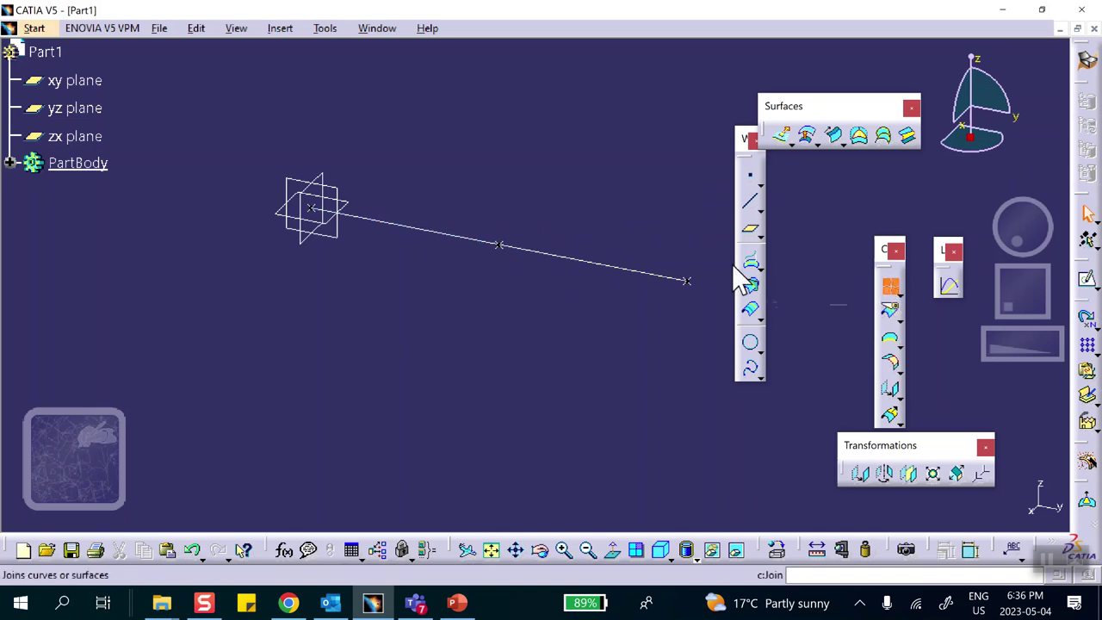
{"action": "left_click", "coordinate": [447, 235]}
{"action": "left_click", "coordinate": [593, 266]}
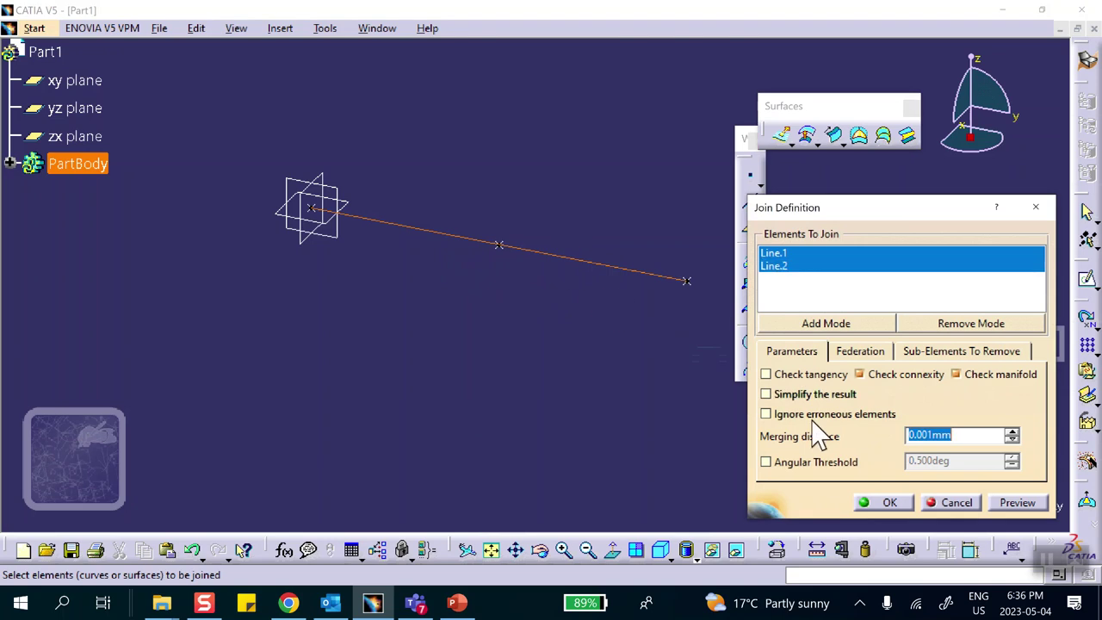
{"action": "left_click", "coordinate": [853, 499]}
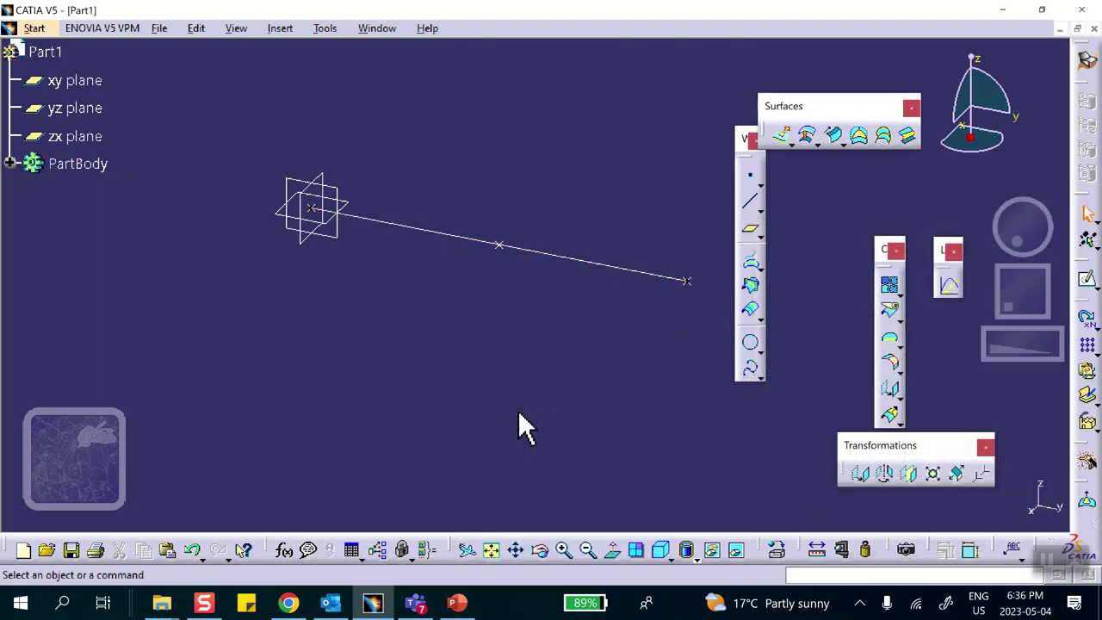
Return to the Part Design workbench and apply the Aluminium material from the metal library to Part1
{"action": "left_click", "coordinate": [1088, 60]}
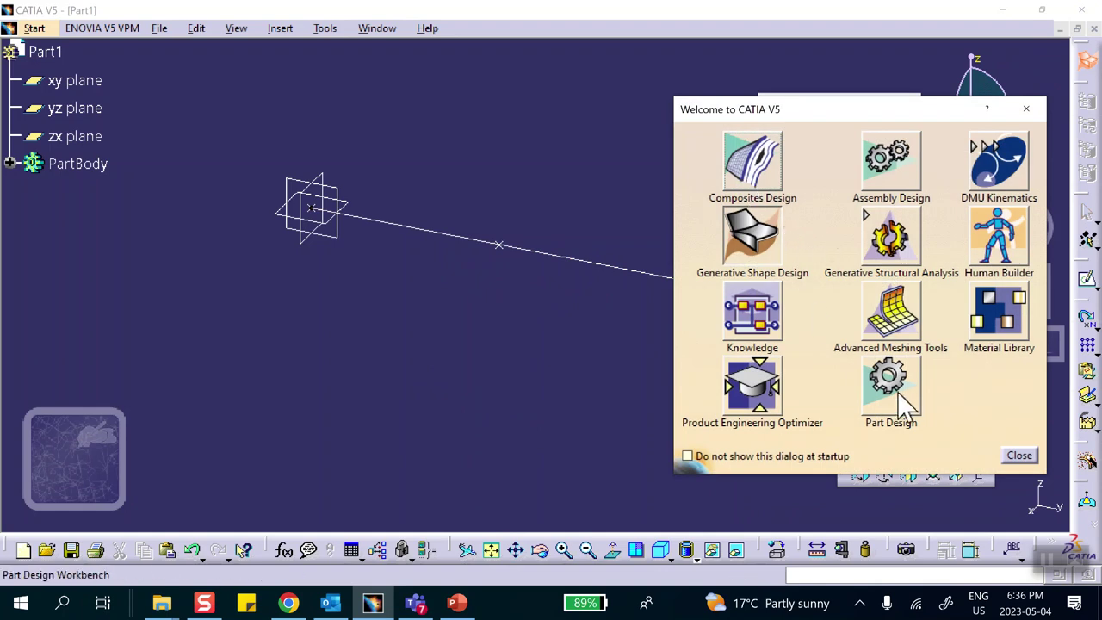
{"action": "left_click", "coordinate": [890, 388]}
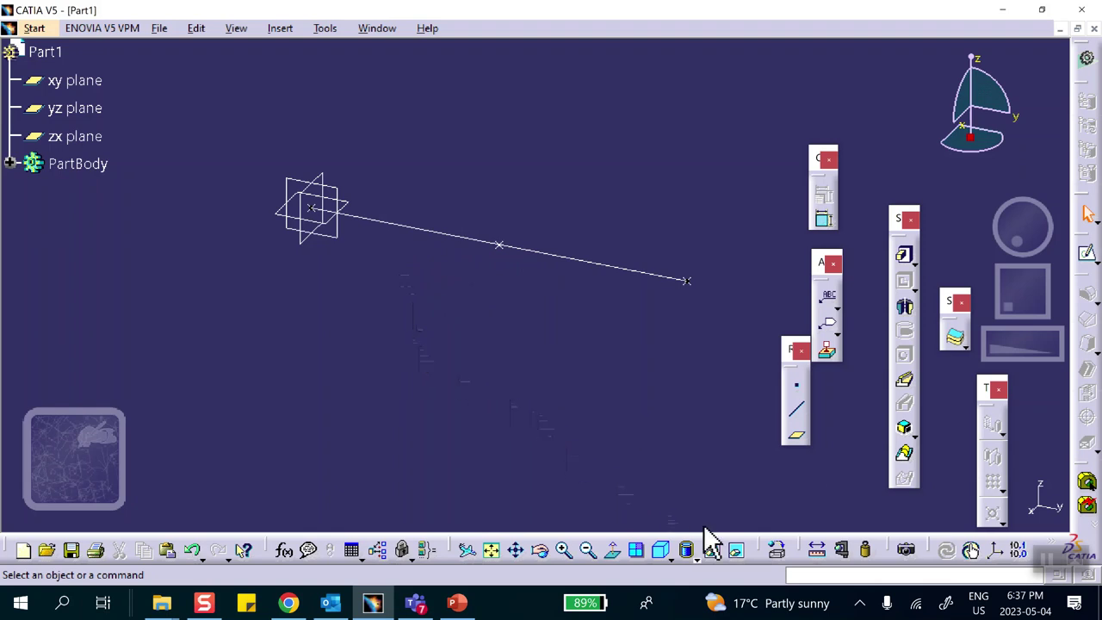
{"action": "left_click", "coordinate": [776, 547]}
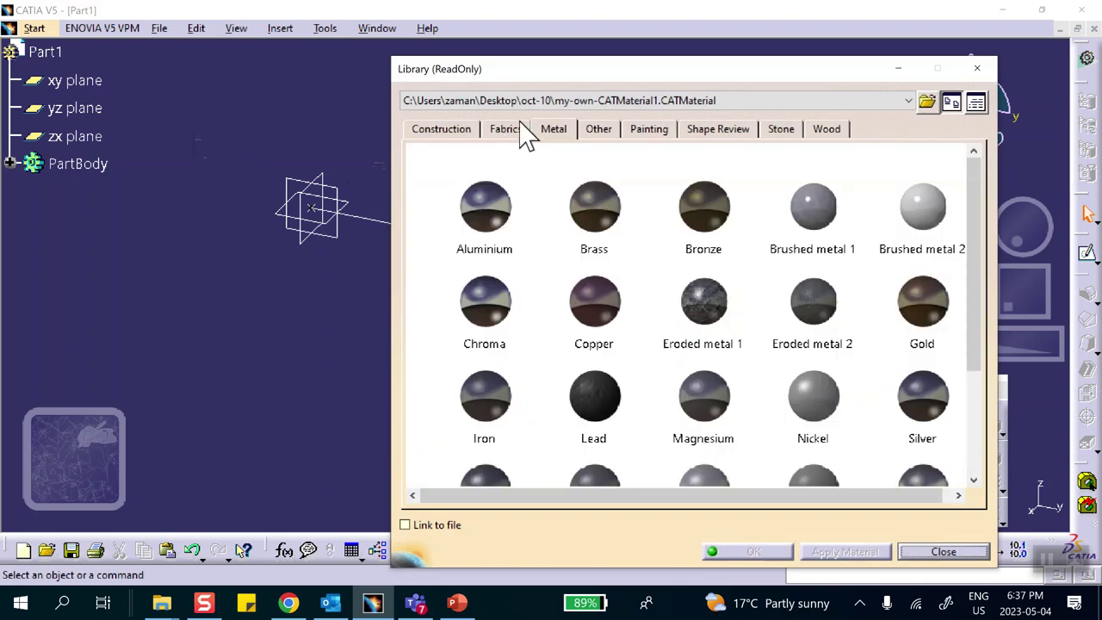
{"action": "left_click", "coordinate": [485, 207]}
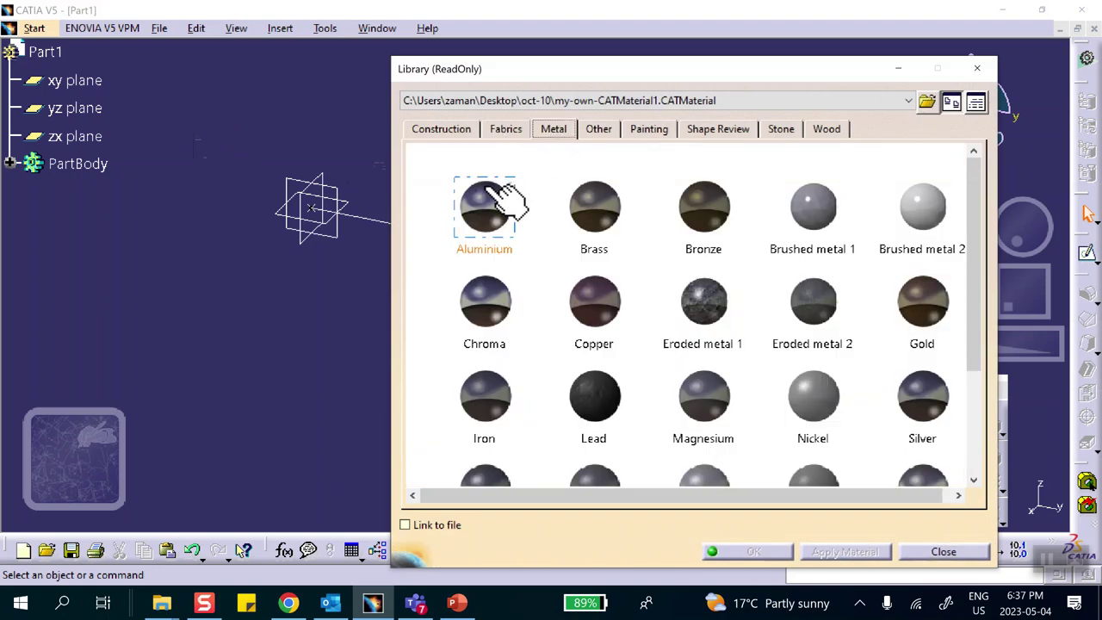
{"action": "left_click", "coordinate": [47, 54]}
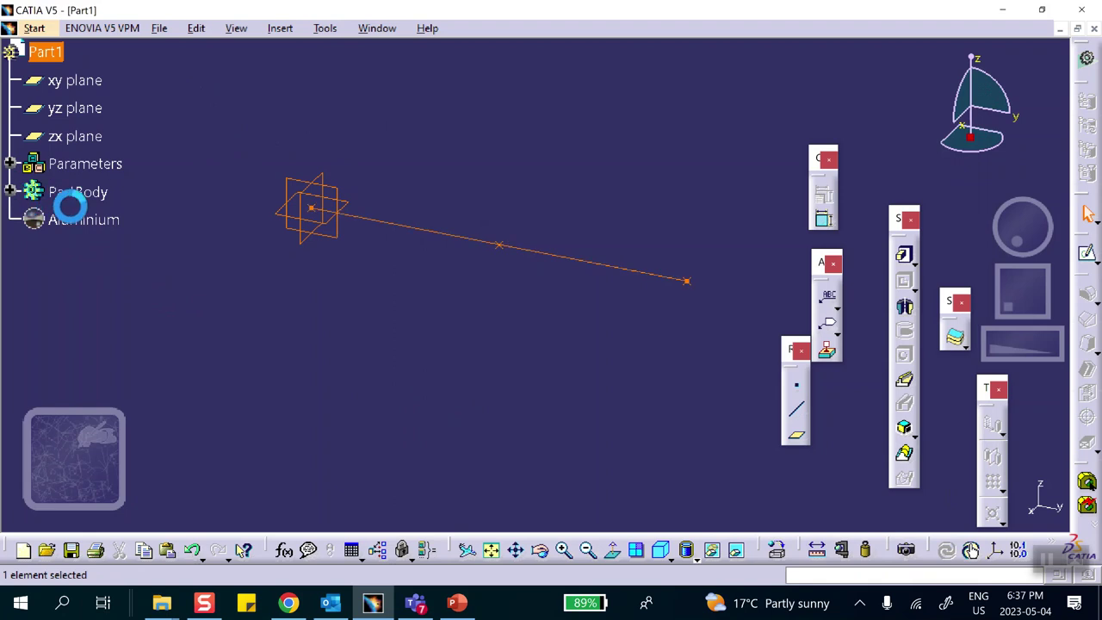
Set the Aluminium material's Young modulus to 0.1 Pa and its density to 0.1 kg_m3
{"action": "left_click", "coordinate": [79, 220]}
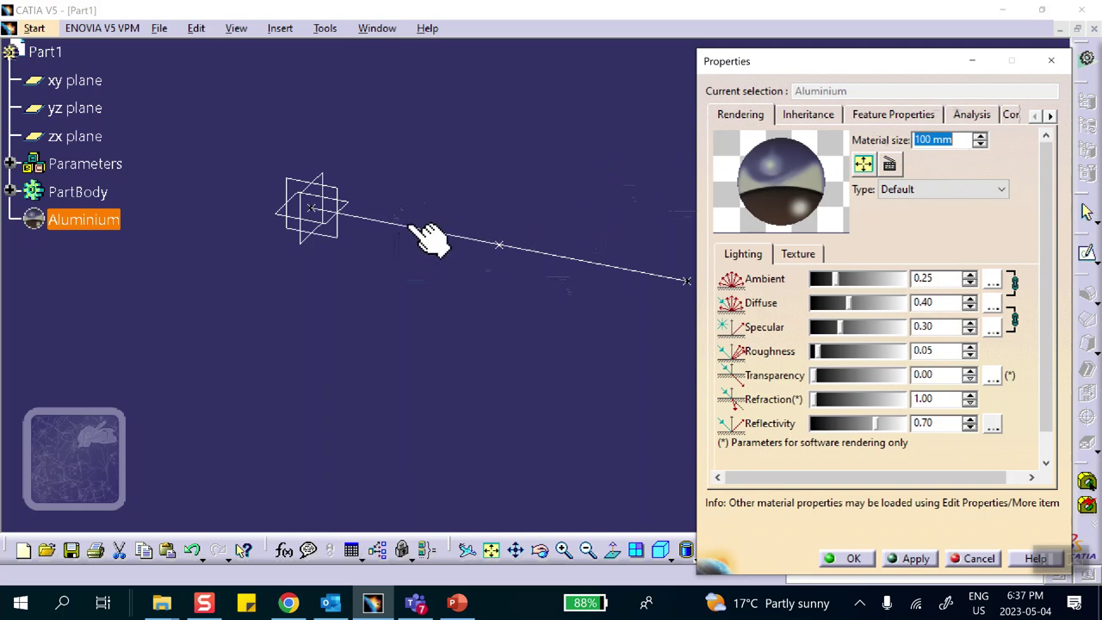
{"action": "left_click", "coordinate": [971, 115]}
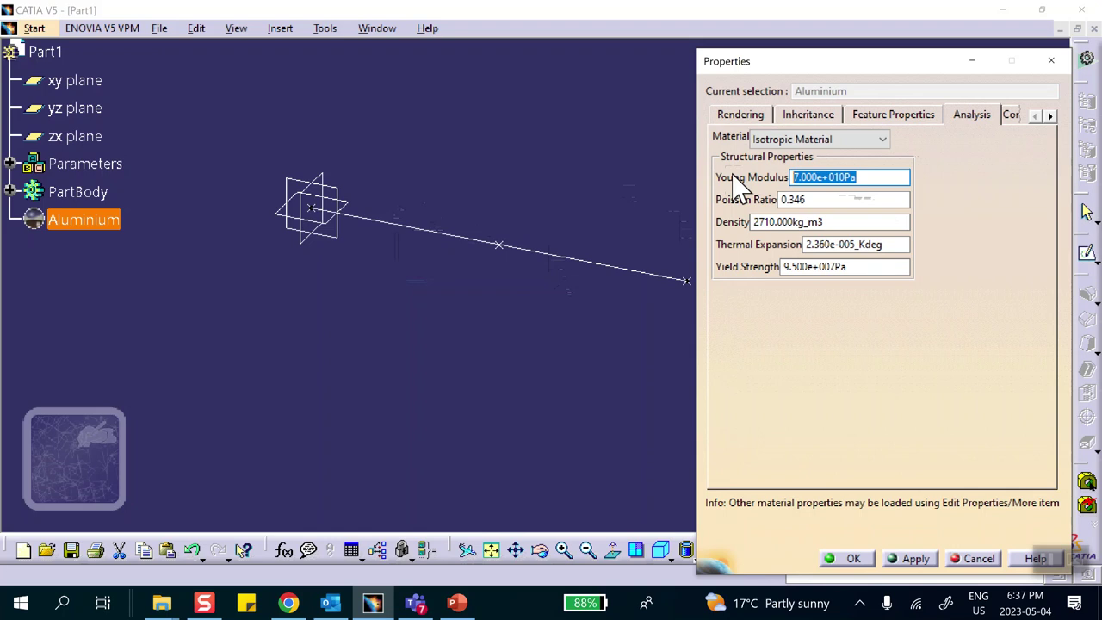
{"action": "key", "text": "BackSpace"}
{"action": "type", "text": ".1"}
{"action": "left_click", "coordinate": [850, 222]}
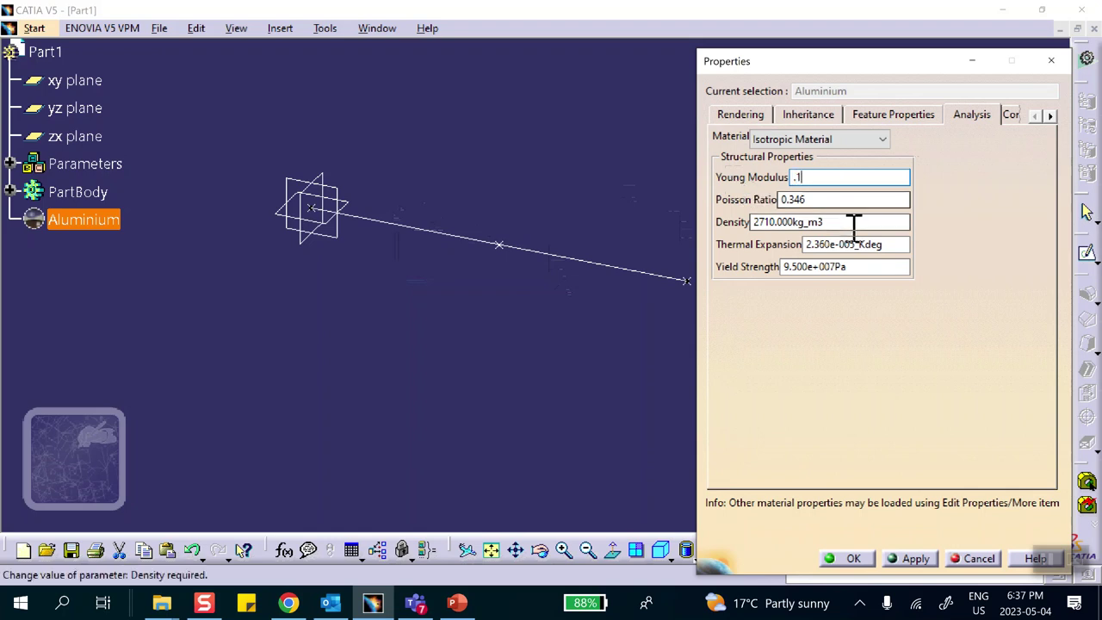
{"action": "left_click_drag", "start_coordinate": [852, 225], "coordinate": [691, 213]}
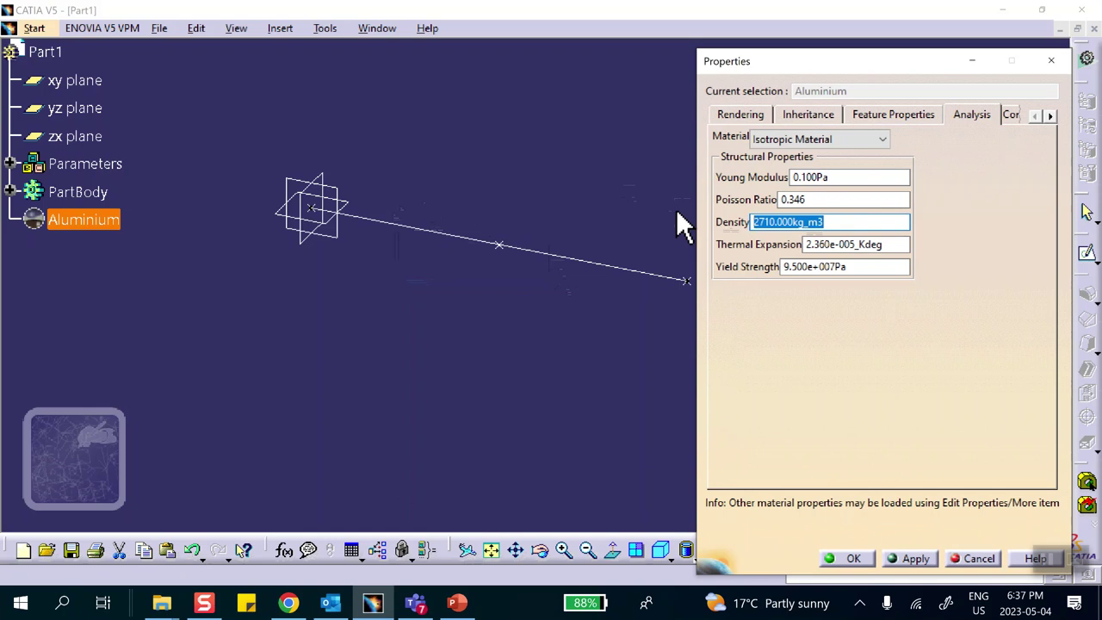
{"action": "type", "text": "."}
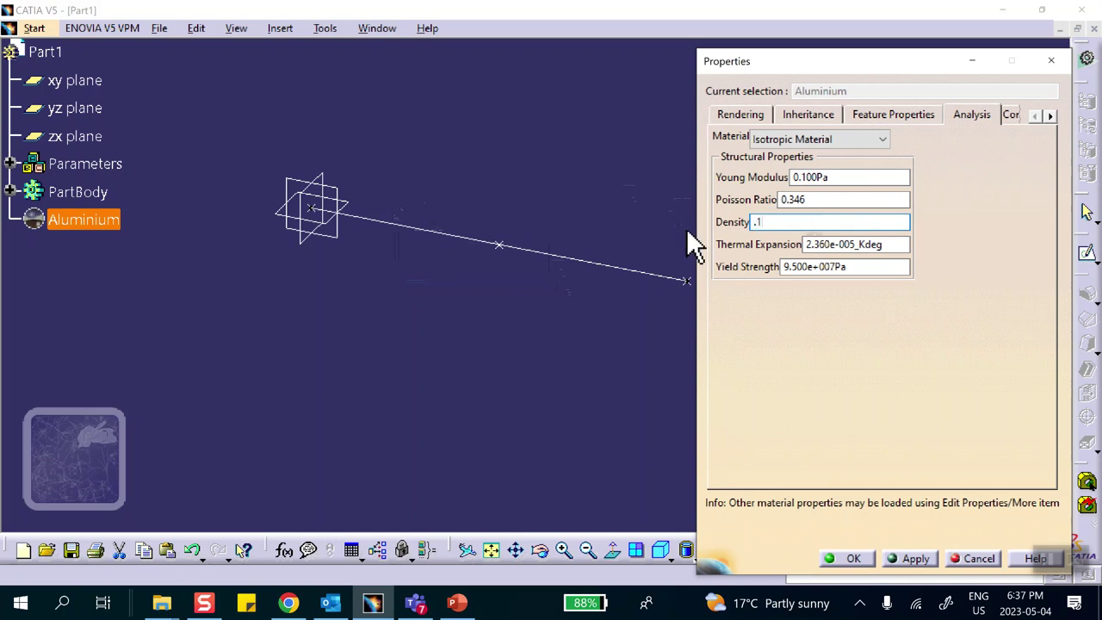
{"action": "type", "text": "1"}
{"action": "left_click", "coordinate": [832, 201]}
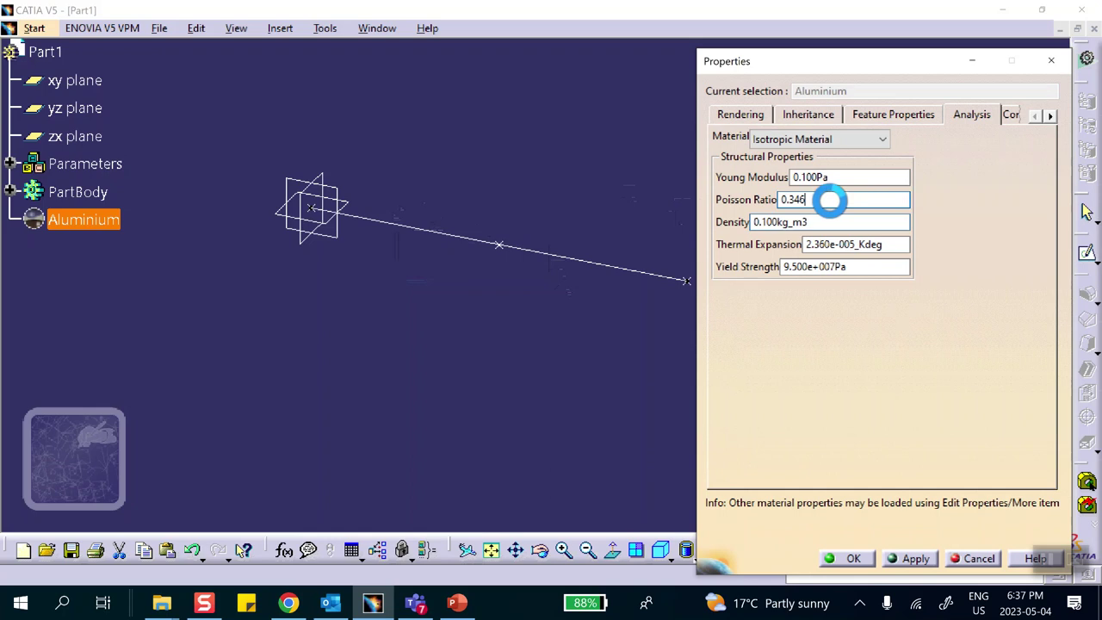
{"action": "left_click", "coordinate": [850, 557]}
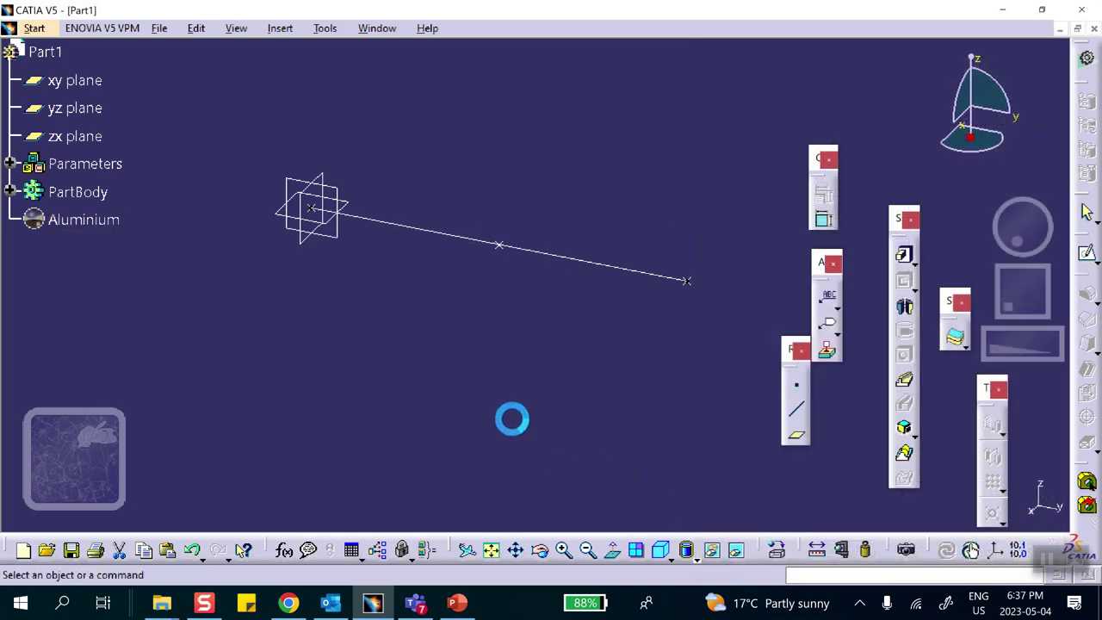
Start the Generative Structural Analysis workbench with a new Static Analysis case
{"action": "left_click", "coordinate": [35, 27]}
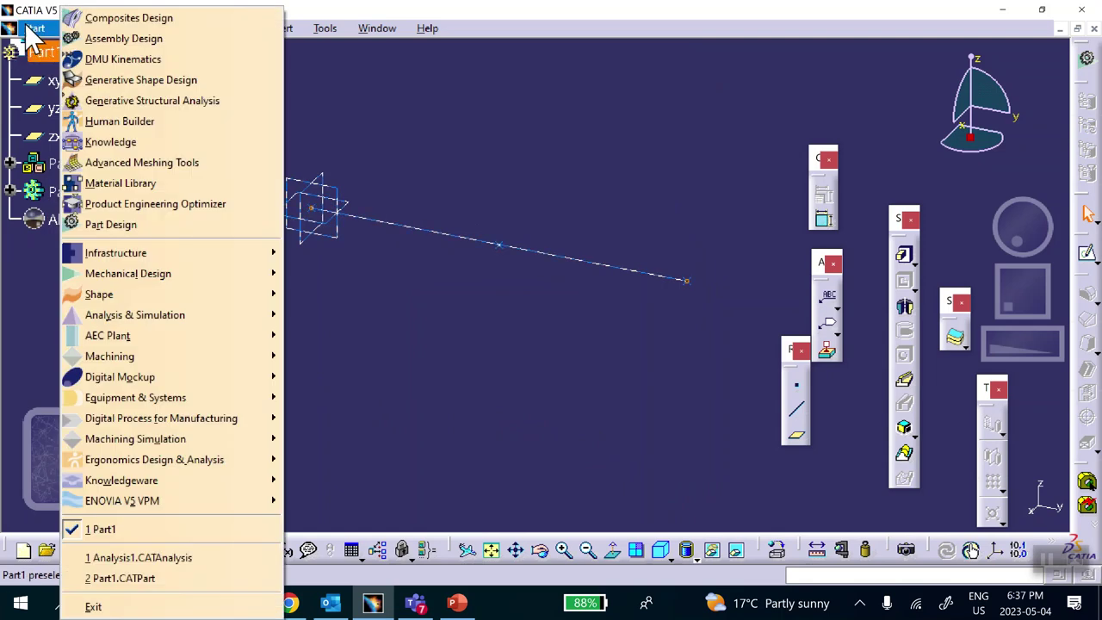
{"action": "left_click", "coordinate": [94, 101]}
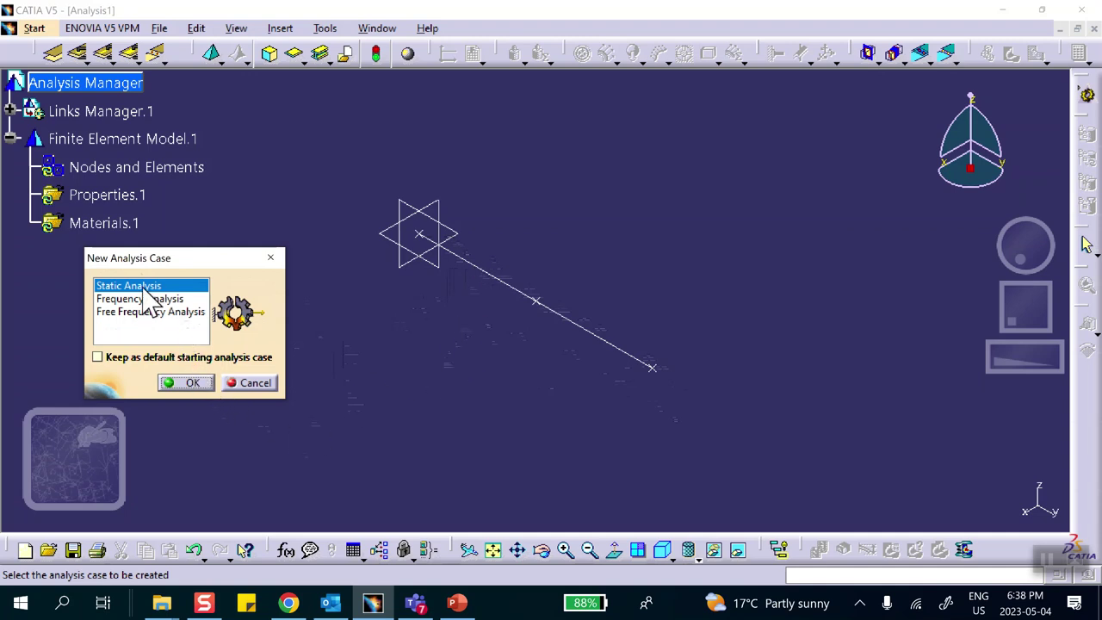
{"action": "left_click", "coordinate": [189, 384]}
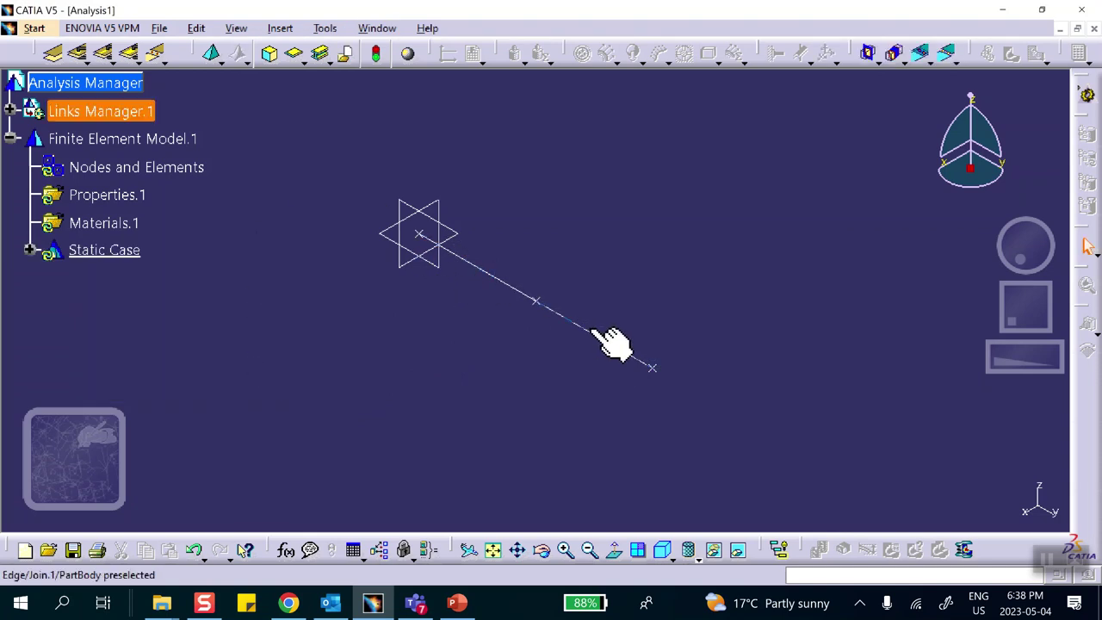
Mesh the joined line with linear beam elements using the Beam Mesher with the minimal mesh option enabled
{"action": "left_click", "coordinate": [221, 60]}
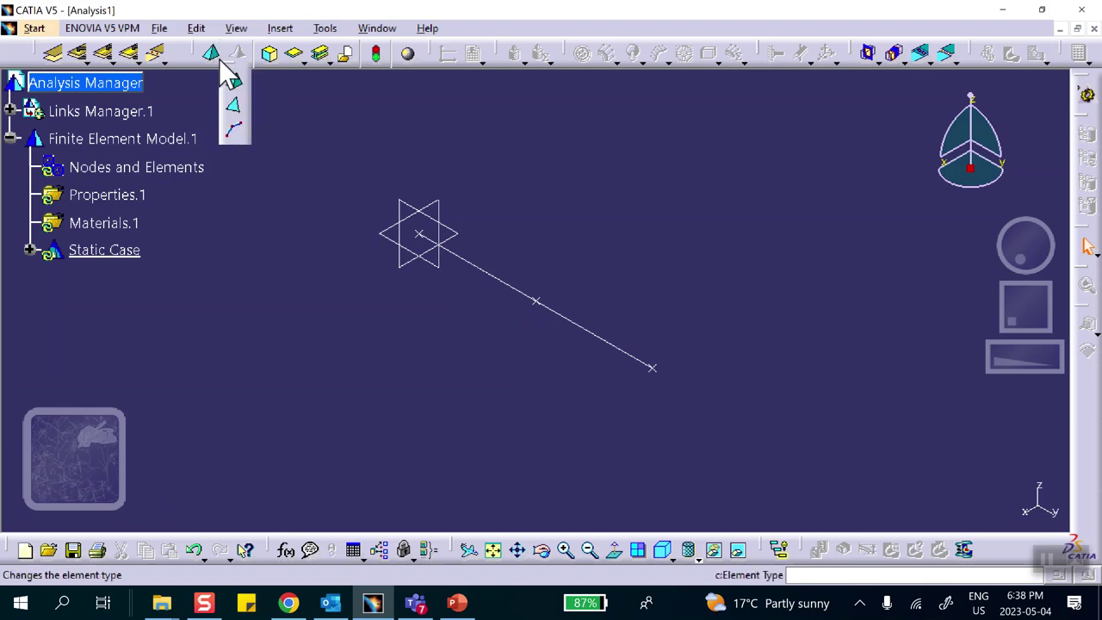
{"action": "left_click", "coordinate": [234, 135]}
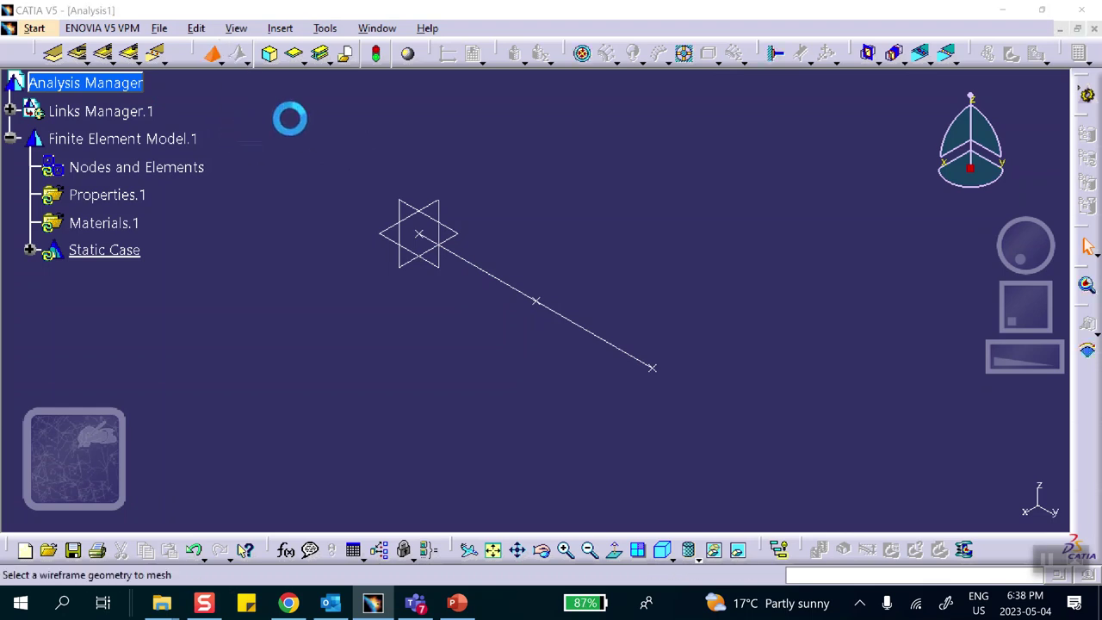
{"action": "left_click", "coordinate": [524, 294]}
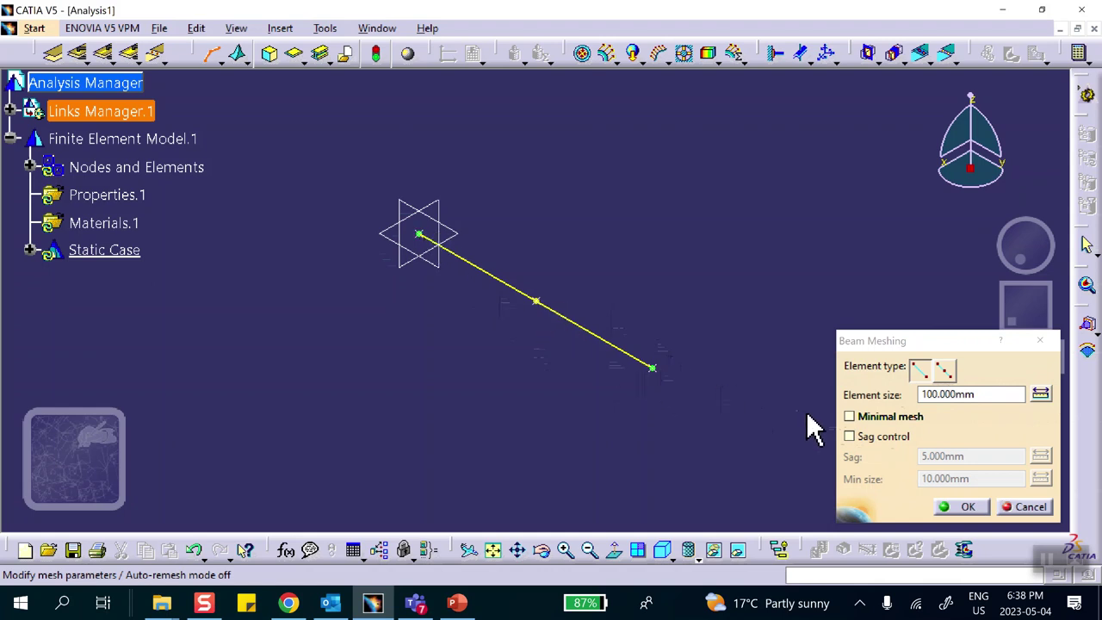
{"action": "left_click", "coordinate": [848, 415]}
{"action": "left_click", "coordinate": [966, 506]}
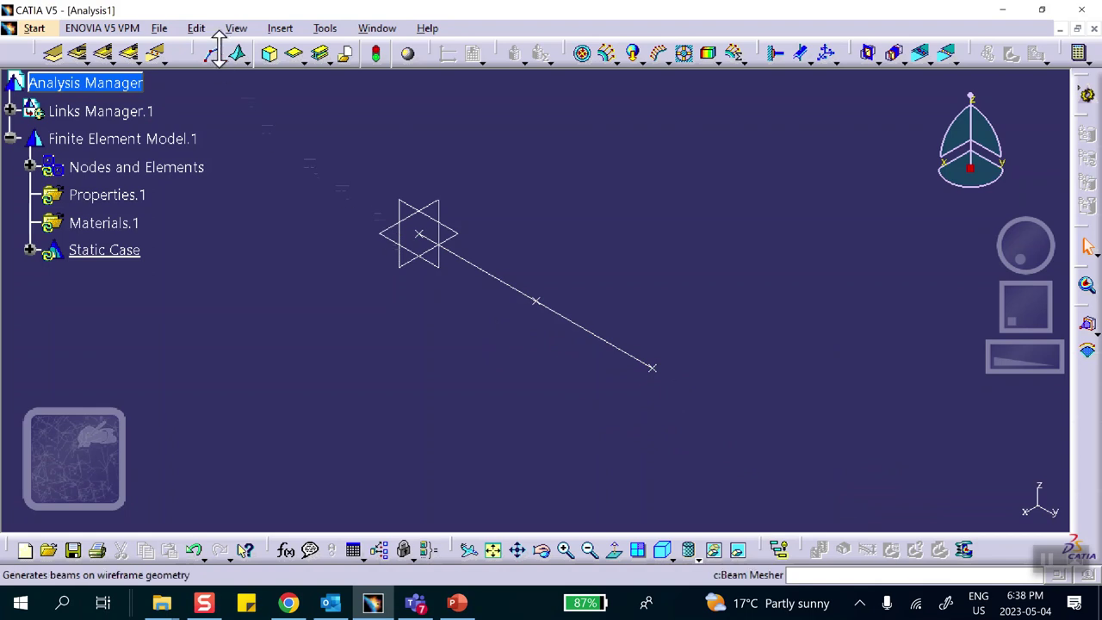
Generate a mesh visualization of the nodes and elements, updating the mesh
{"action": "left_click", "coordinate": [29, 167]}
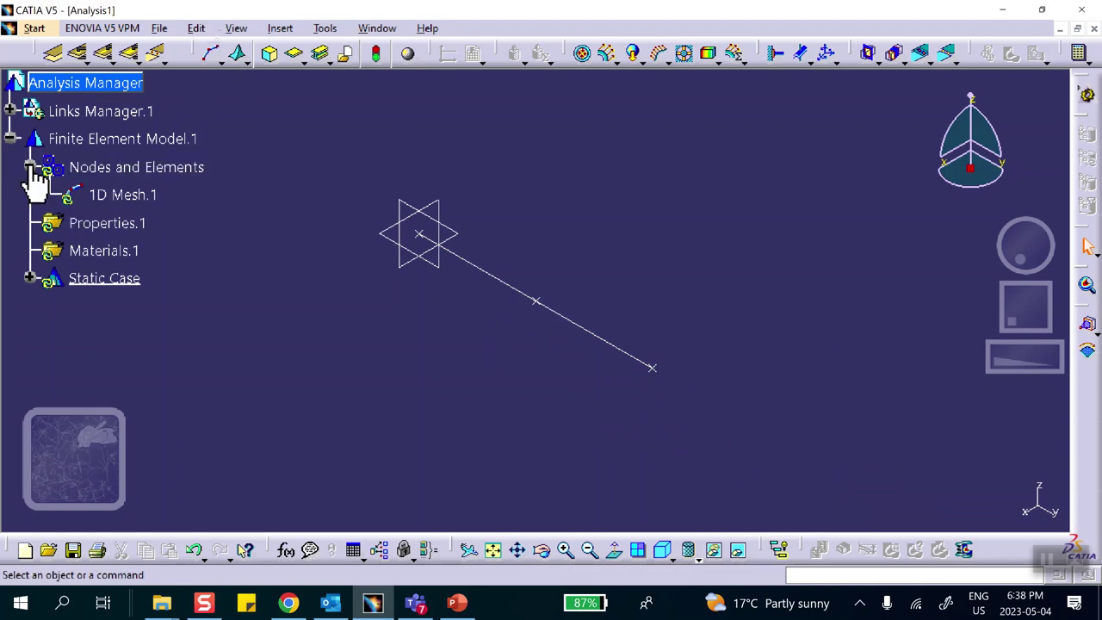
{"action": "right_click", "coordinate": [125, 170]}
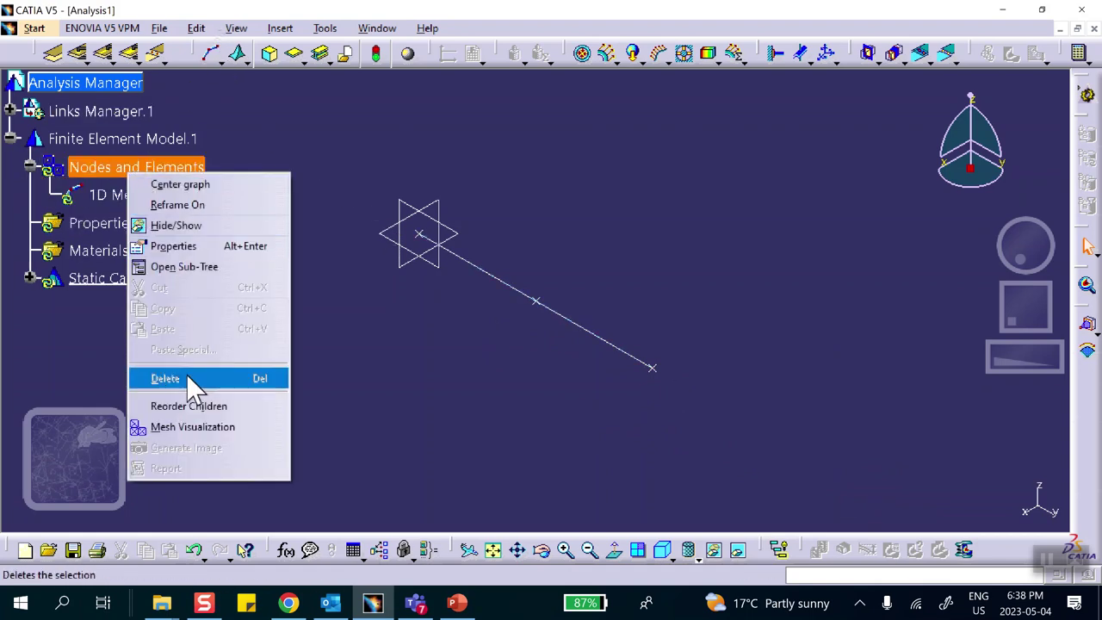
{"action": "left_click", "coordinate": [195, 433]}
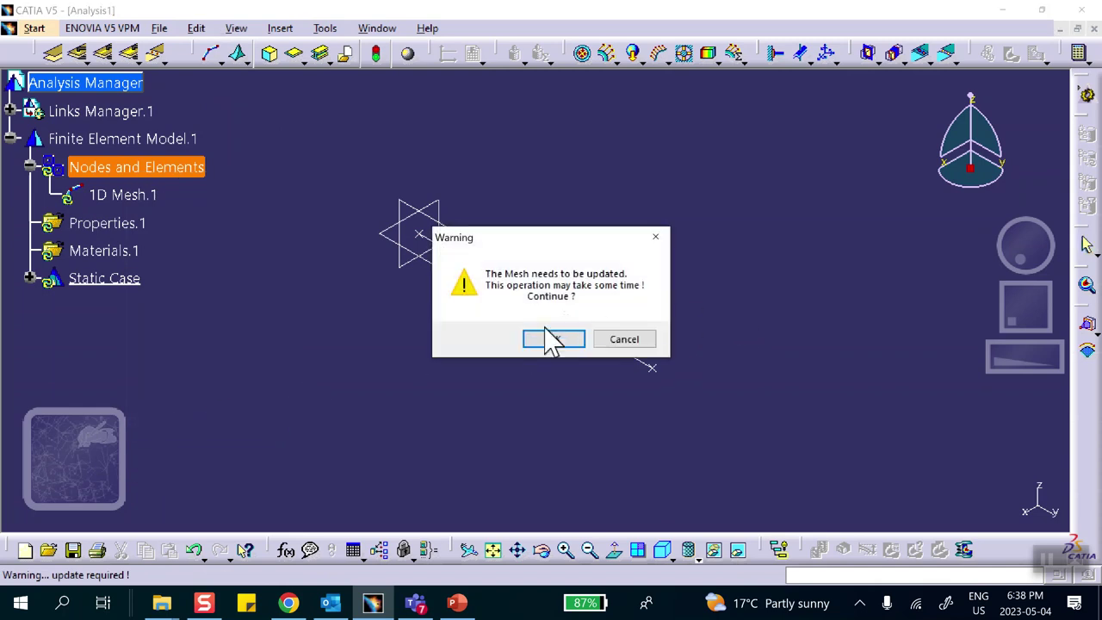
{"action": "left_click", "coordinate": [551, 340]}
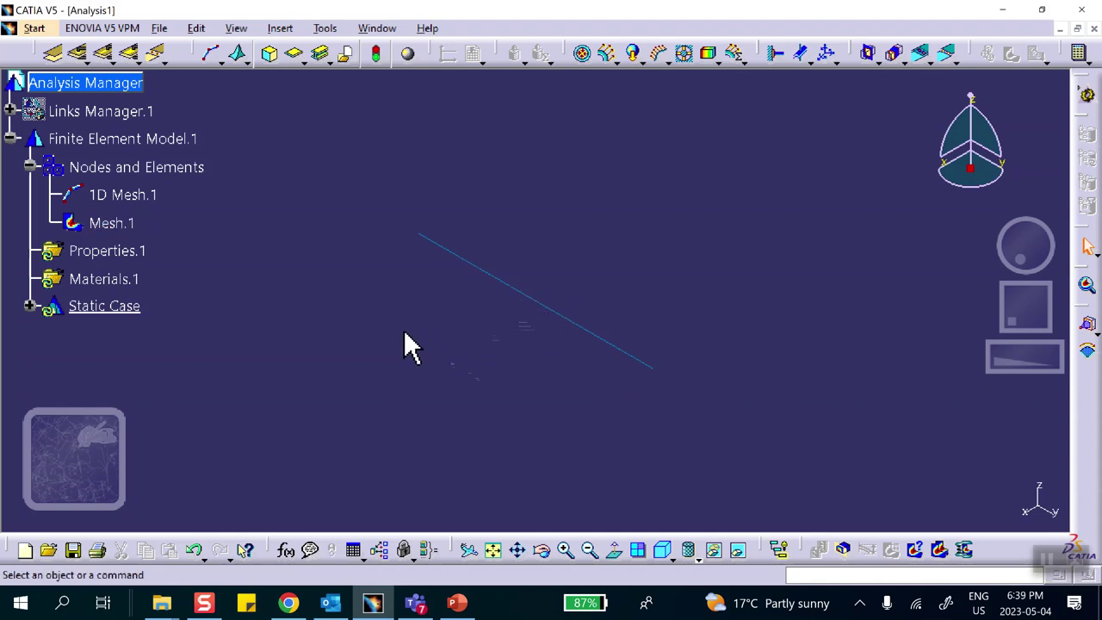
Deactivate the Mesh.1 visualization so the line geometry can be selected for the 1D property
{"action": "left_click", "coordinate": [323, 54]}
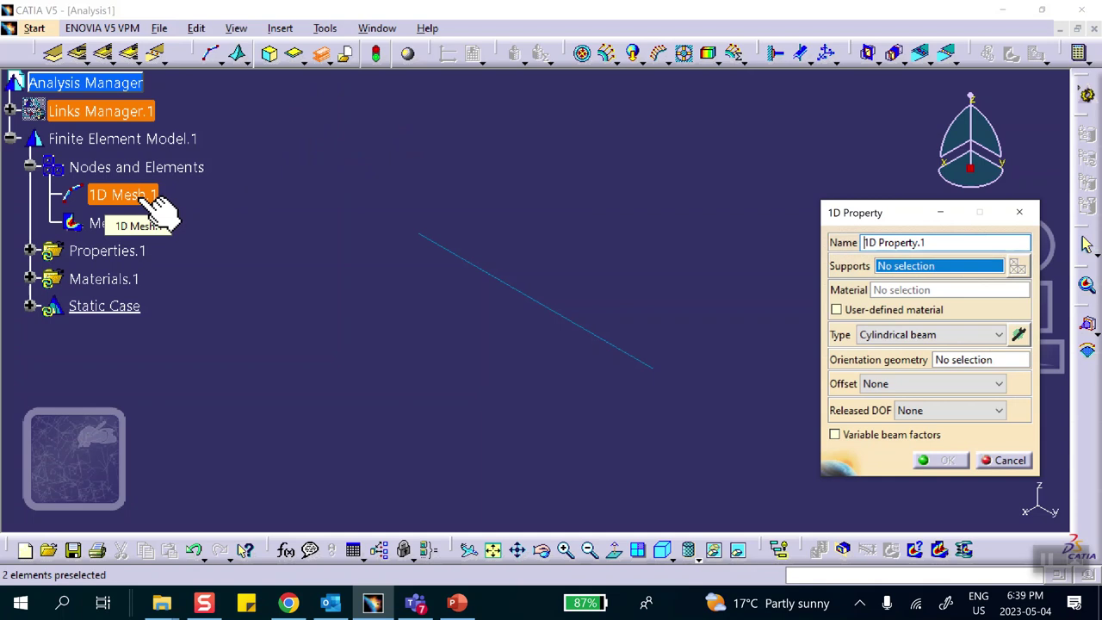
{"action": "left_click", "coordinate": [1001, 460]}
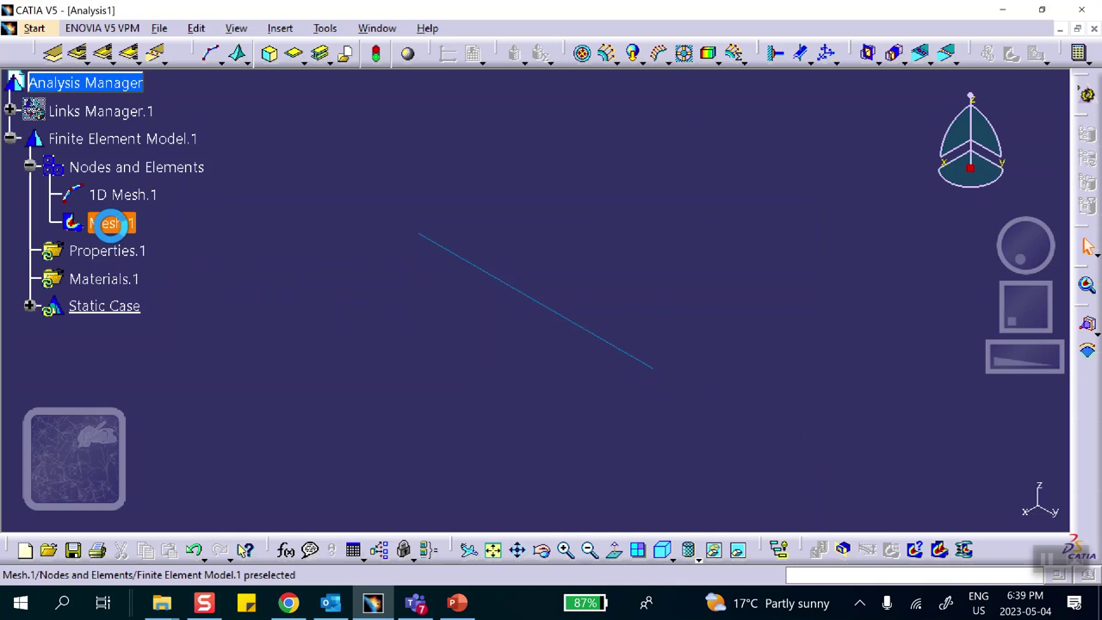
{"action": "right_click", "coordinate": [129, 231]}
{"action": "left_click", "coordinate": [168, 488]}
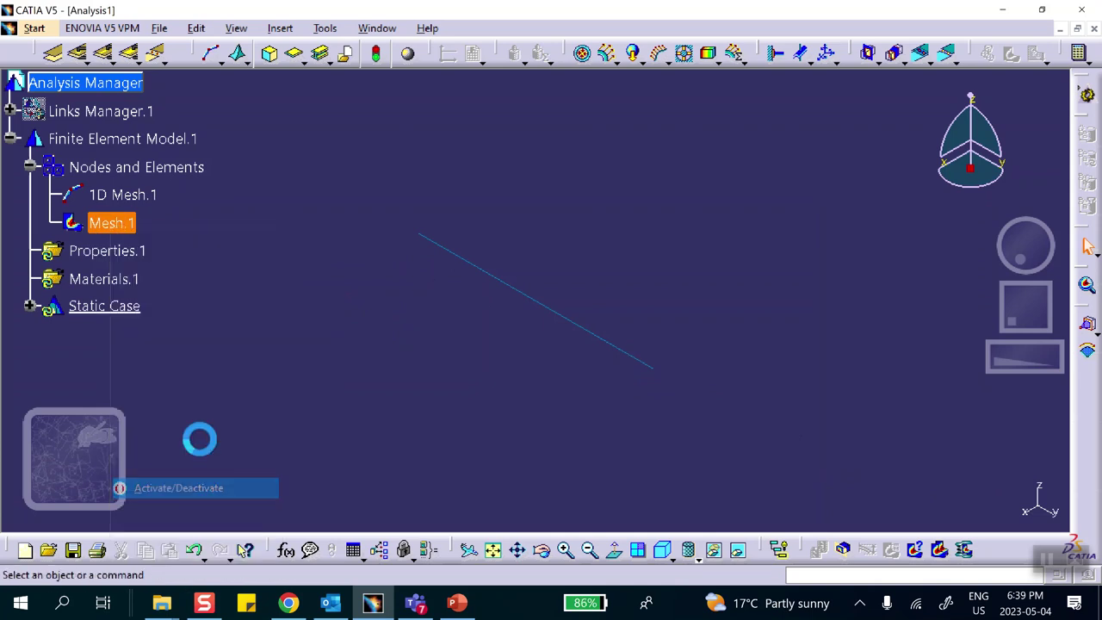
Apply a cylindrical beam 1D property to the joined line
{"action": "left_click", "coordinate": [320, 53]}
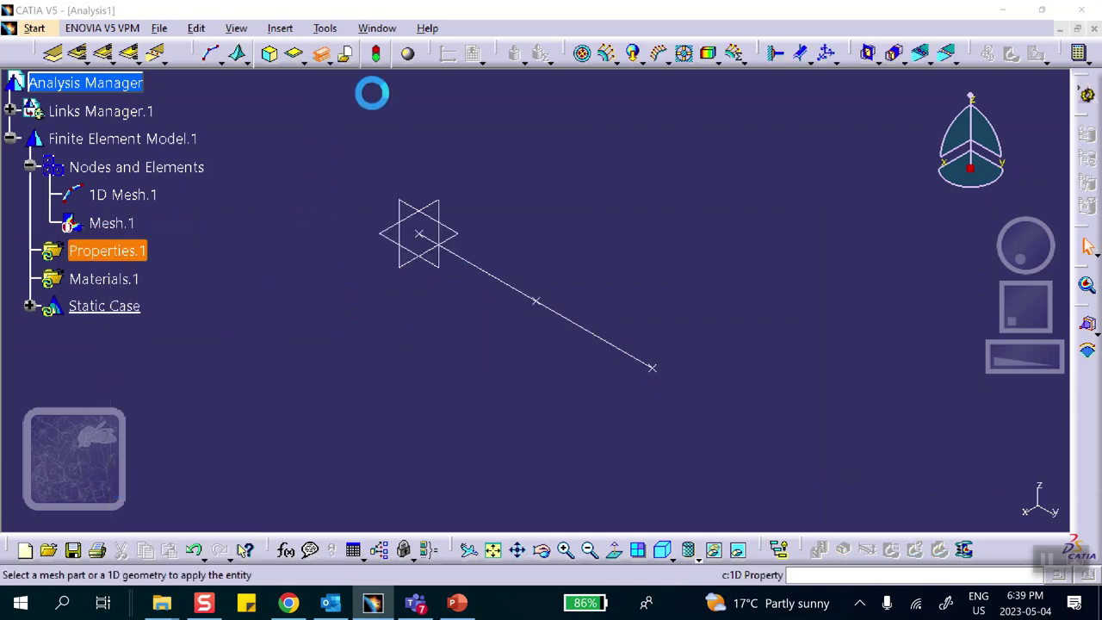
{"action": "left_click", "coordinate": [501, 281]}
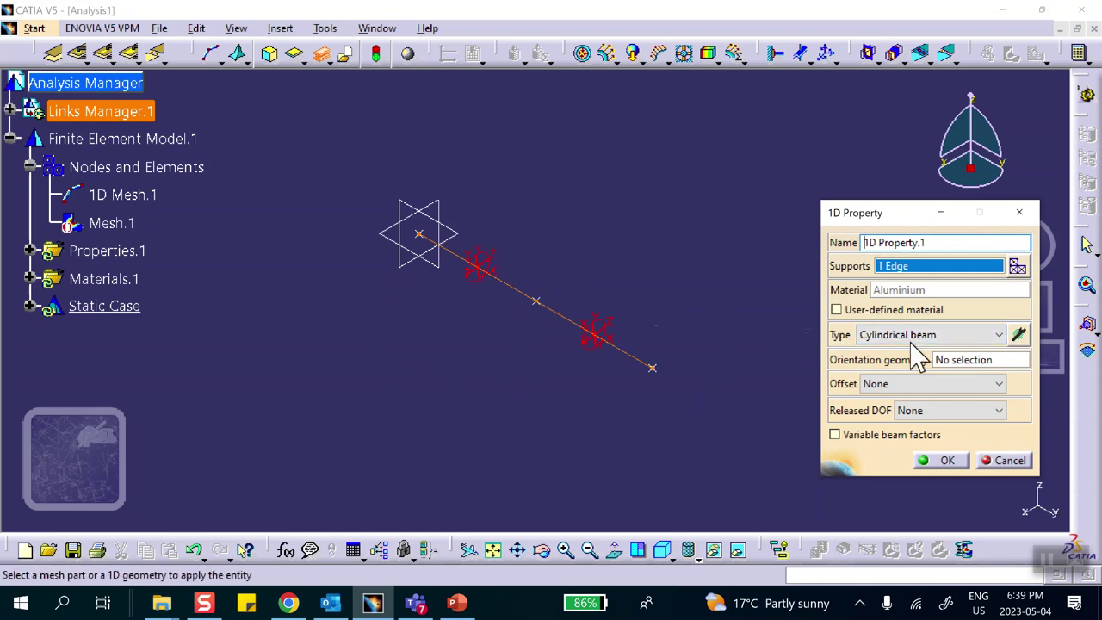
{"action": "left_click", "coordinate": [936, 461]}
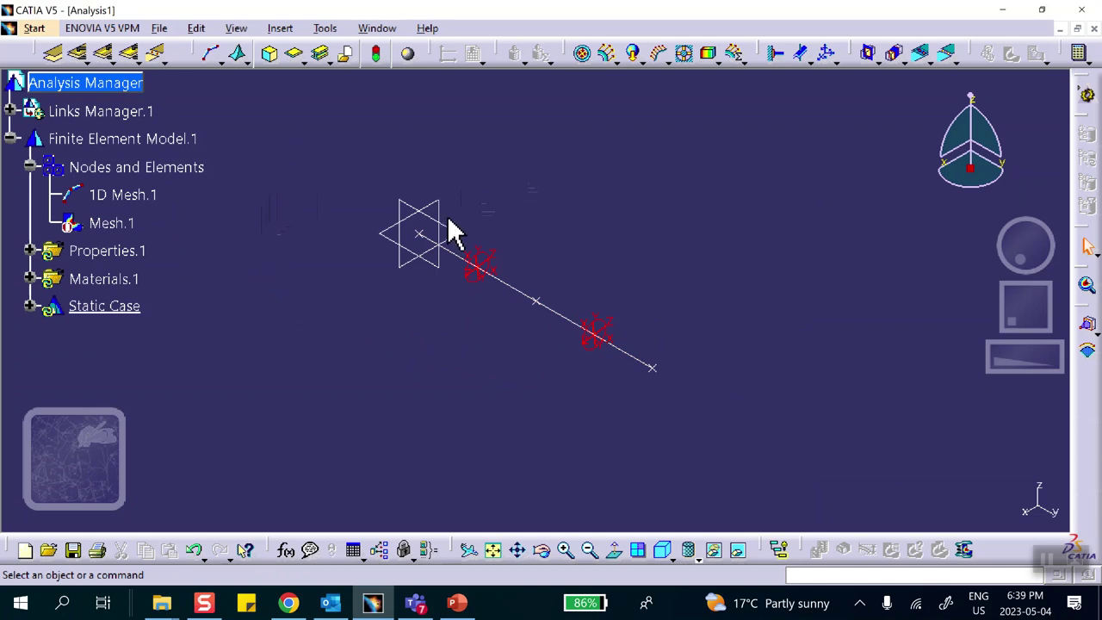
Hide the three construction points at the start, middle and end of the joined line
{"action": "right_click", "coordinate": [418, 234]}
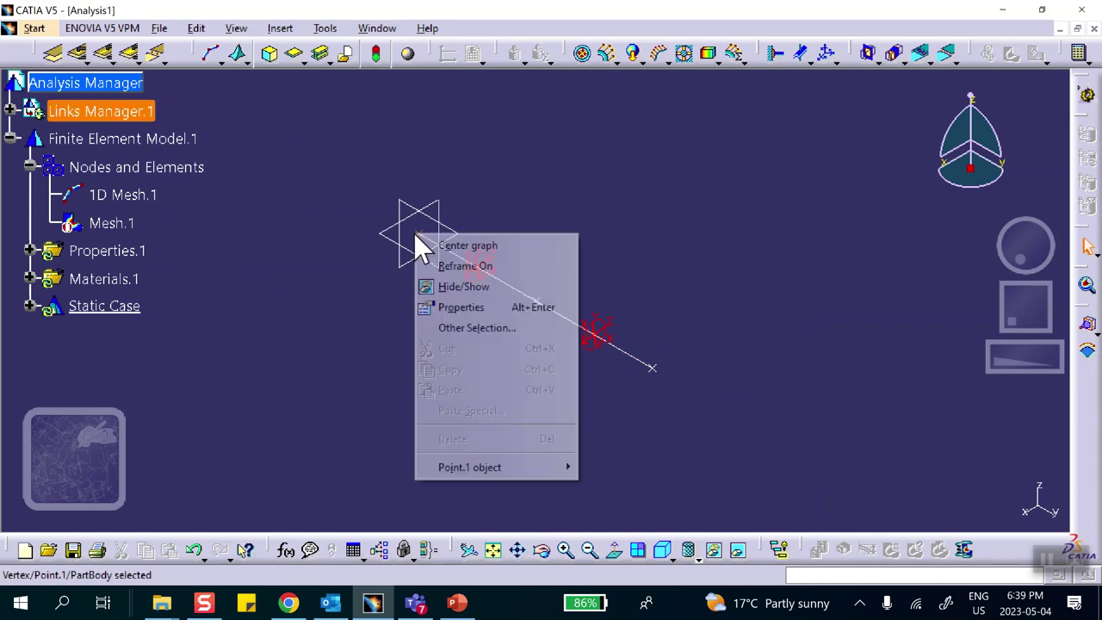
{"action": "left_click", "coordinate": [464, 286]}
{"action": "right_click", "coordinate": [533, 299]}
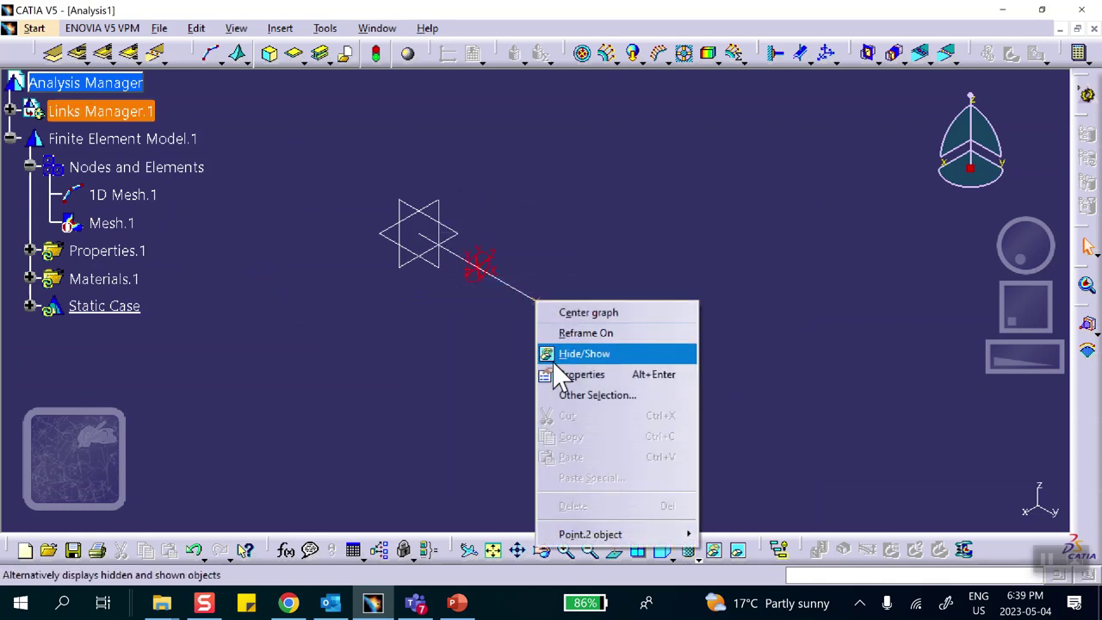
{"action": "left_click", "coordinate": [572, 355]}
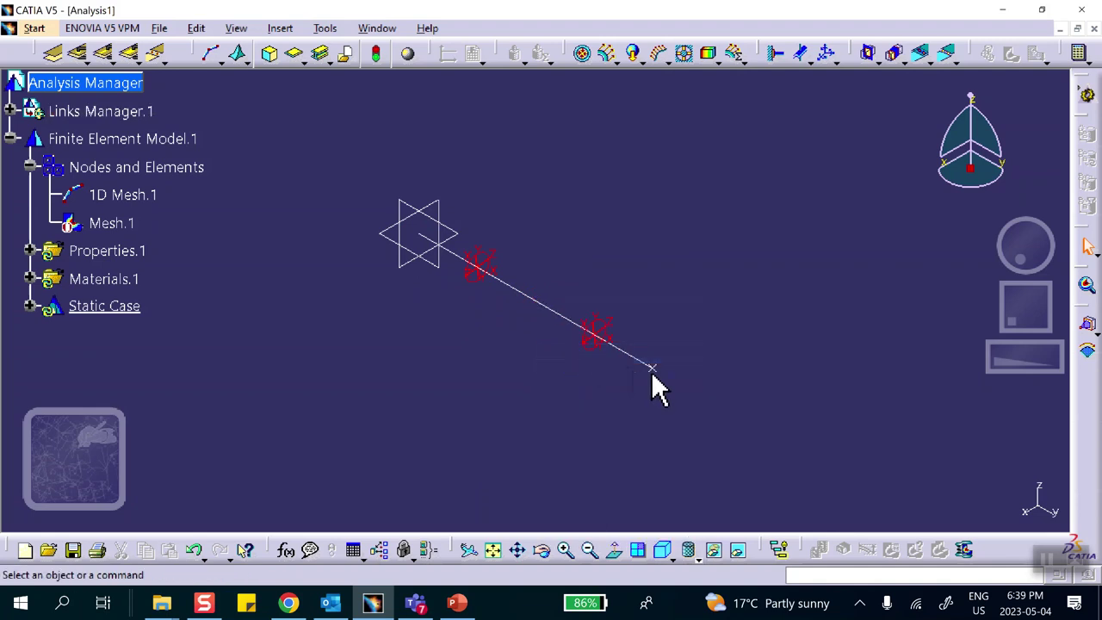
{"action": "right_click", "coordinate": [652, 369]}
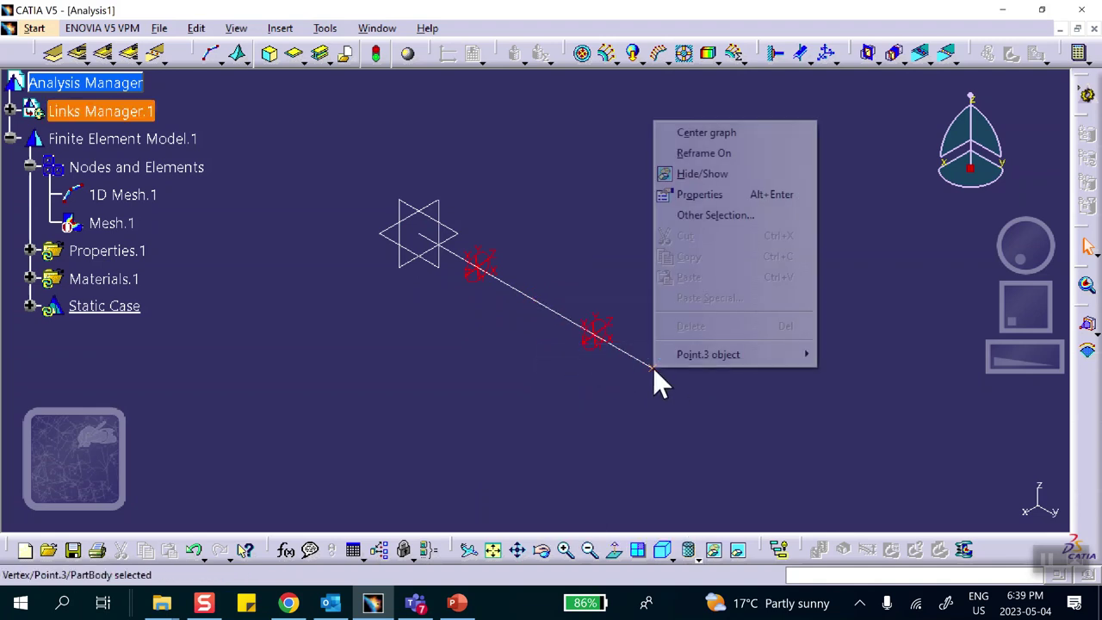
{"action": "left_click", "coordinate": [736, 177]}
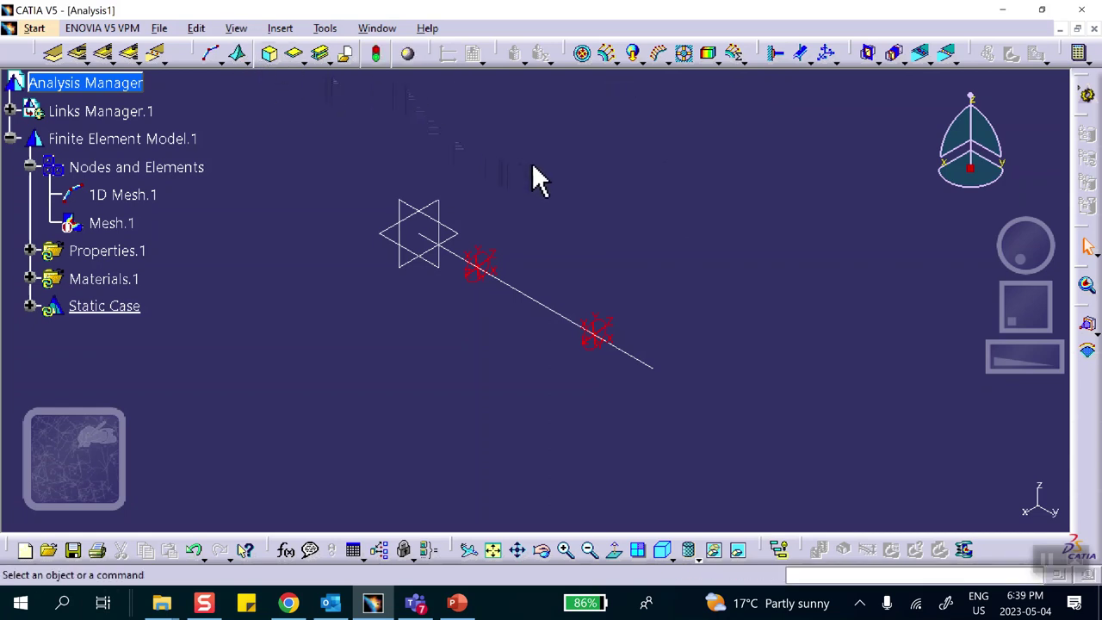
Create a general analysis connection between the start vertex at the origin and the middle vertex of the joined line
{"action": "left_click", "coordinate": [54, 55]}
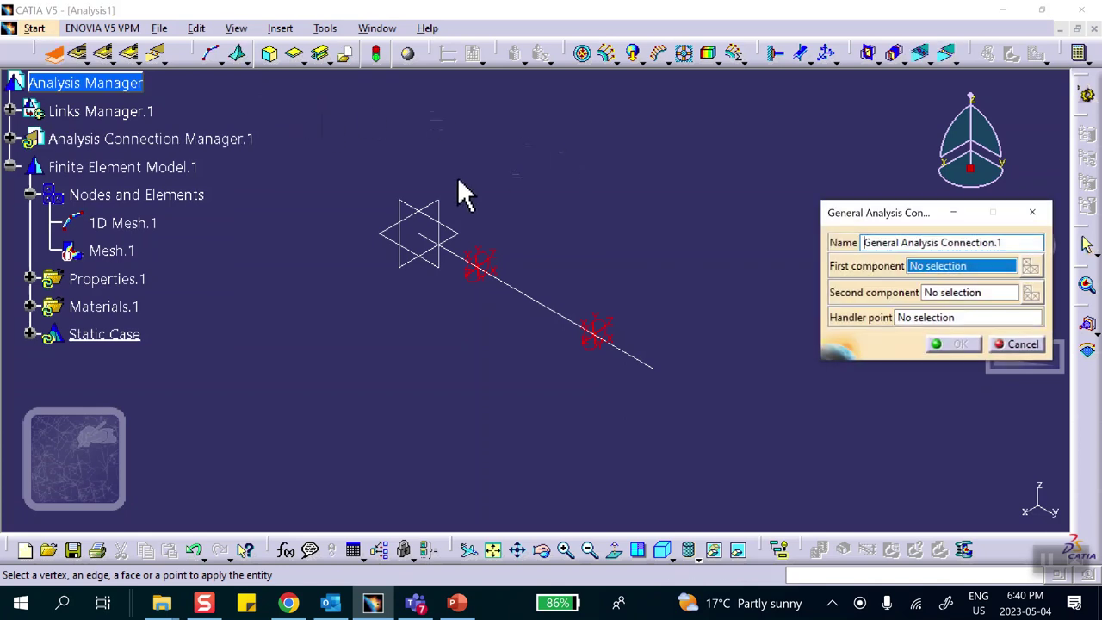
{"action": "left_click", "coordinate": [419, 234]}
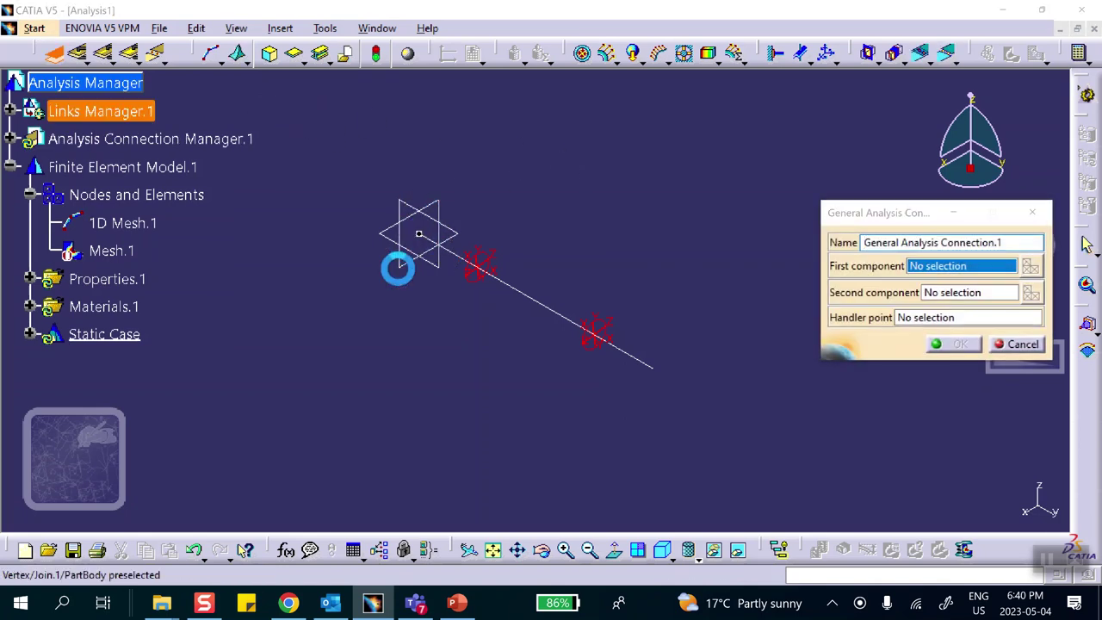
{"action": "left_click", "coordinate": [948, 293]}
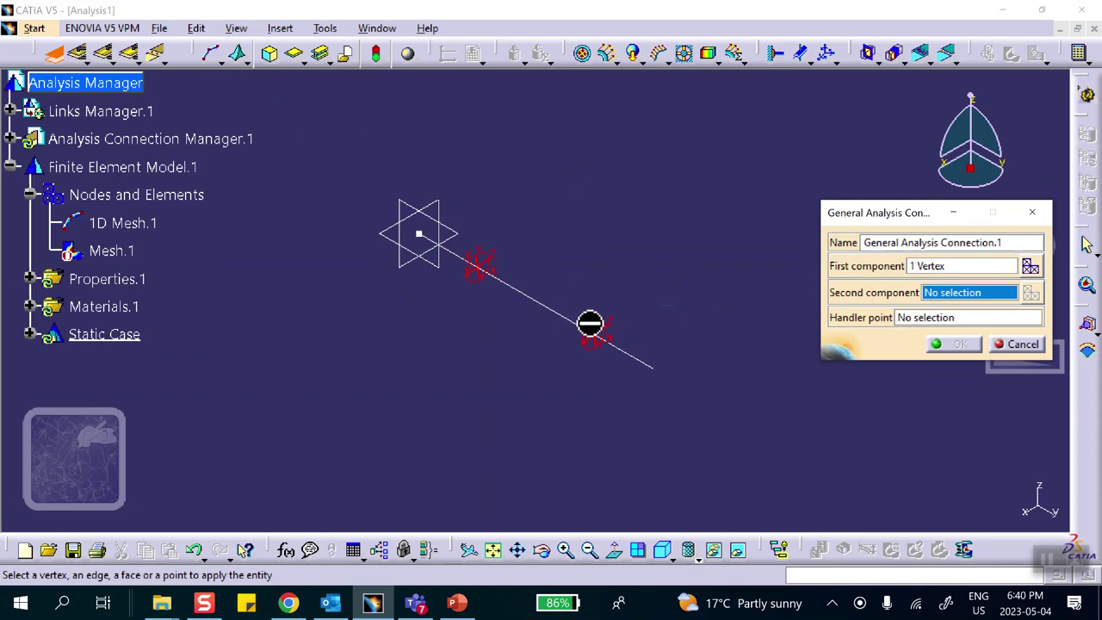
{"action": "right_click", "coordinate": [542, 305]}
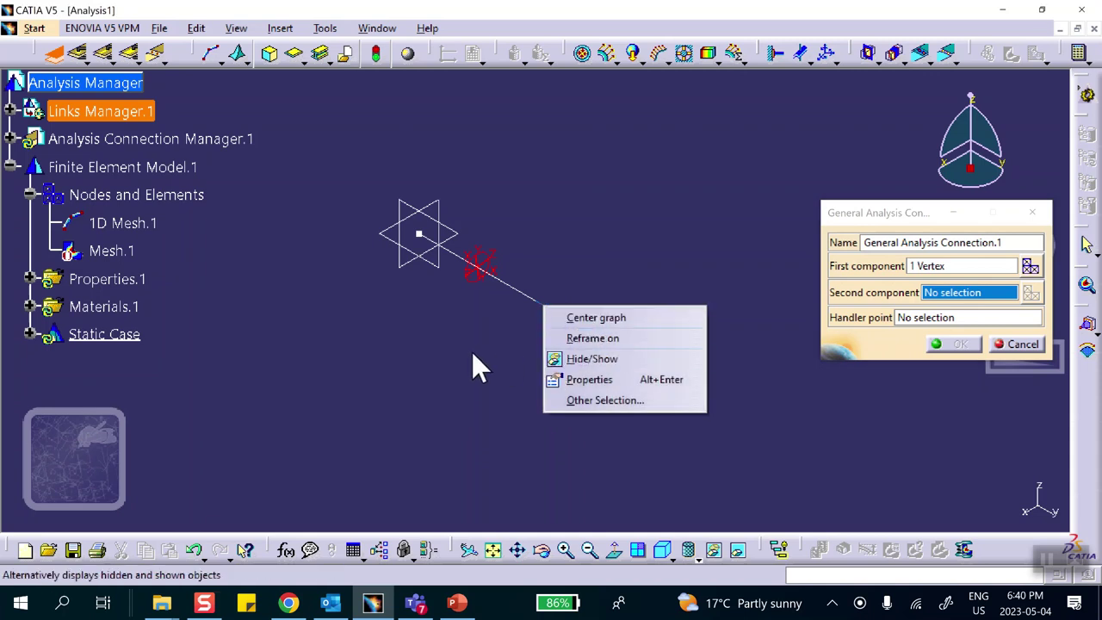
{"action": "left_click", "coordinate": [578, 360]}
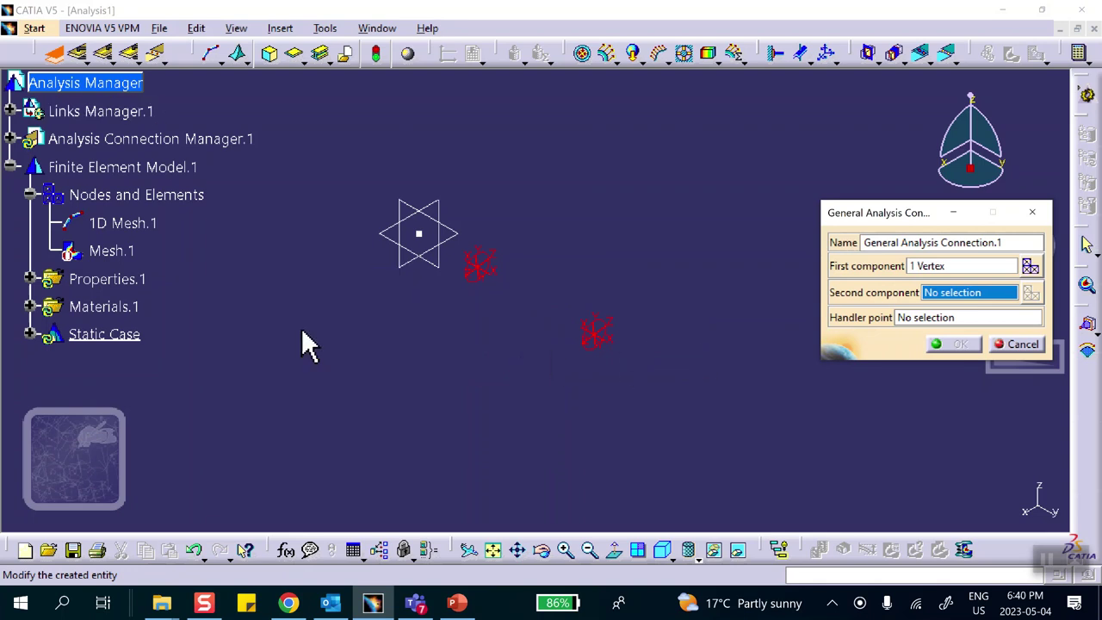
{"action": "left_click", "coordinate": [195, 549]}
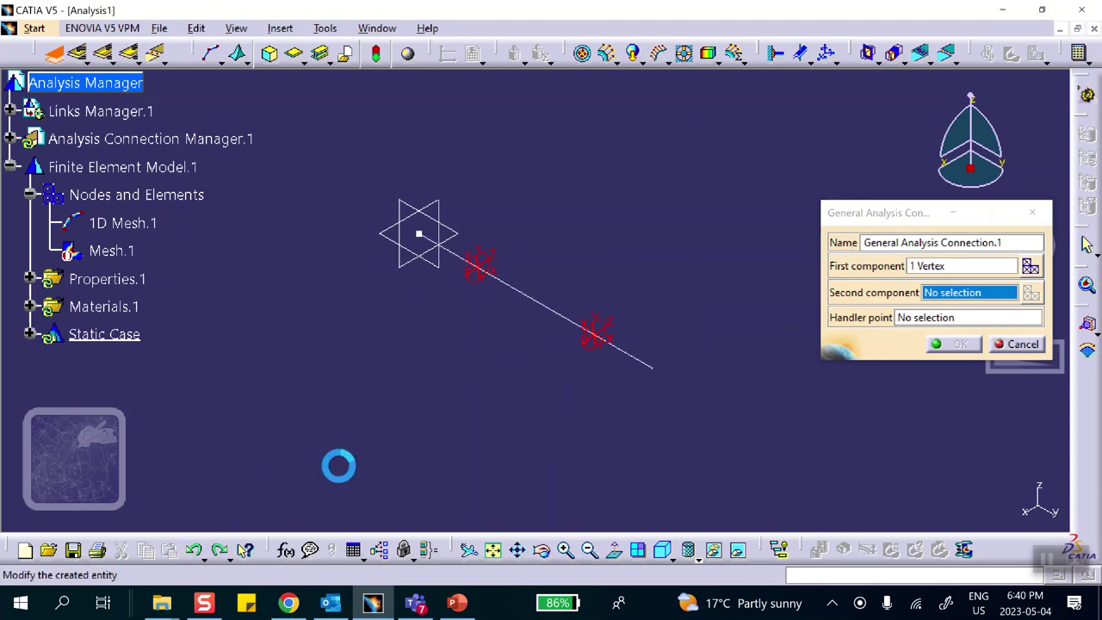
{"action": "left_click", "coordinate": [534, 300]}
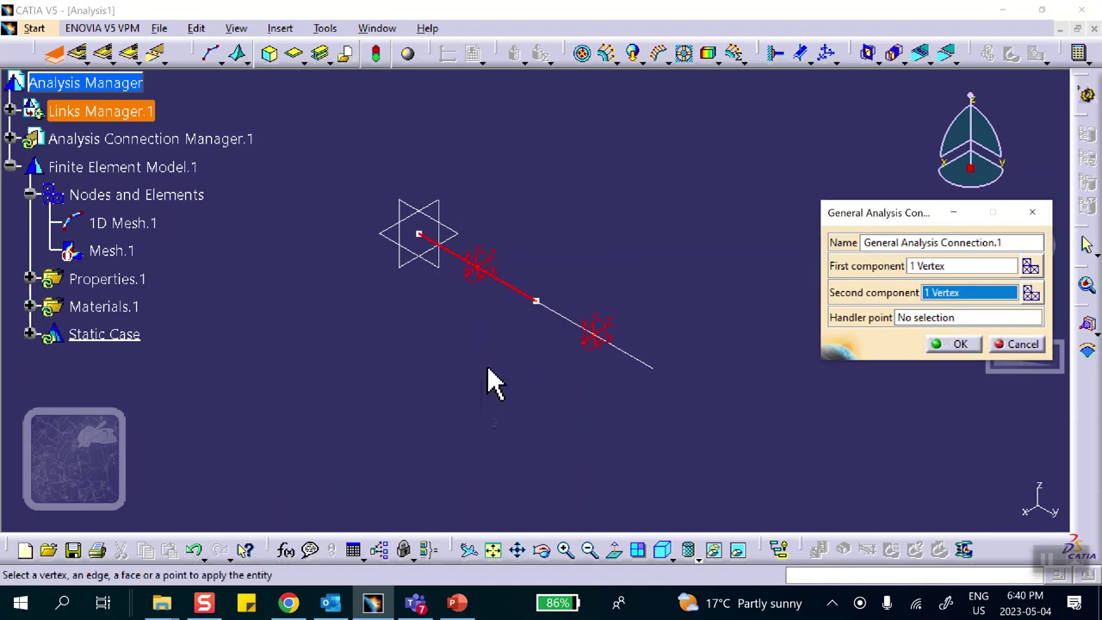
{"action": "left_click", "coordinate": [959, 343]}
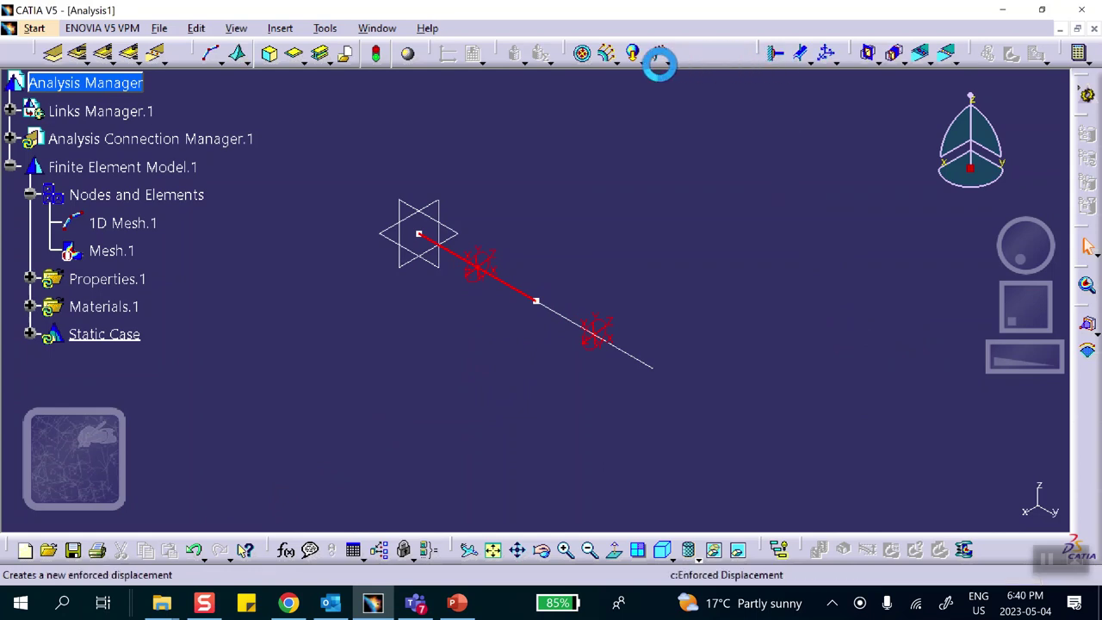
Create a second general analysis connection between the middle vertex and the far end vertex of the joined line
{"action": "left_click", "coordinate": [53, 52]}
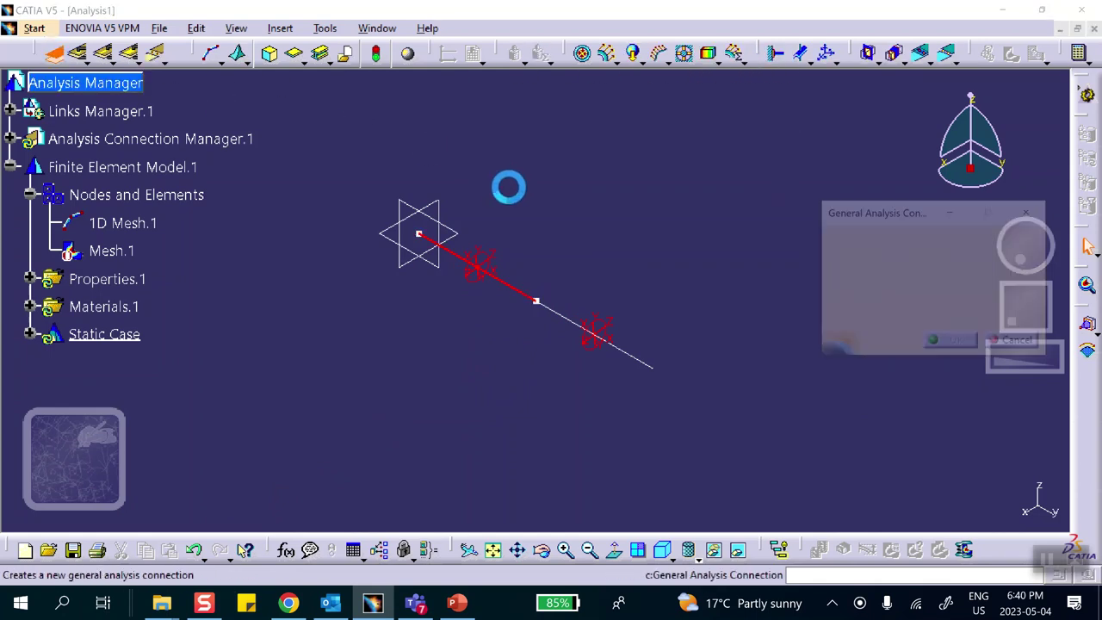
{"action": "left_click", "coordinate": [534, 303]}
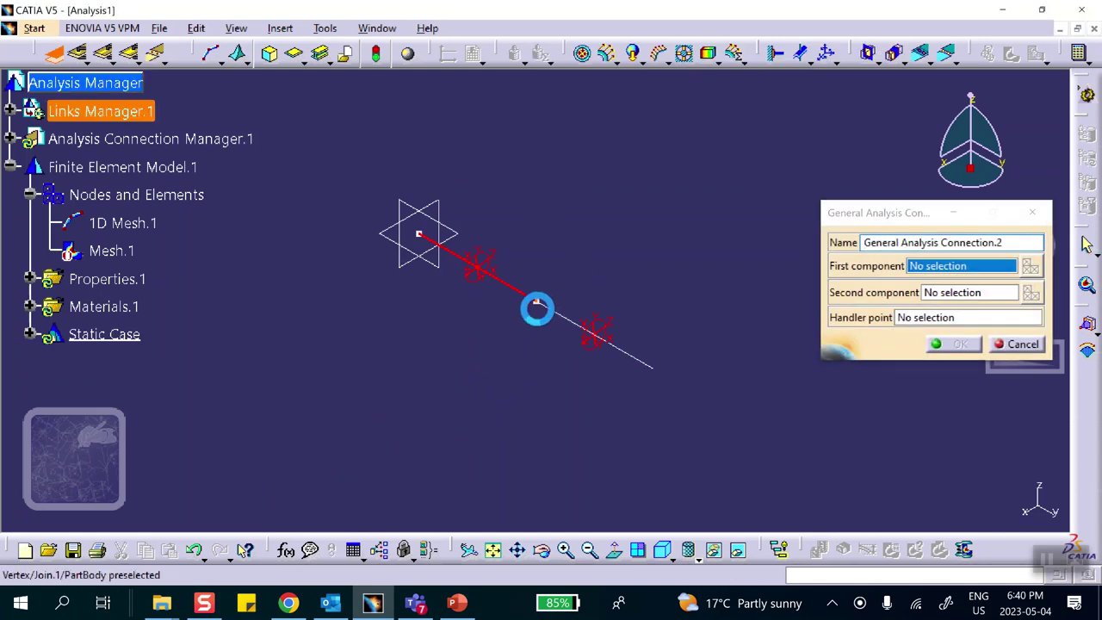
{"action": "left_click", "coordinate": [939, 294]}
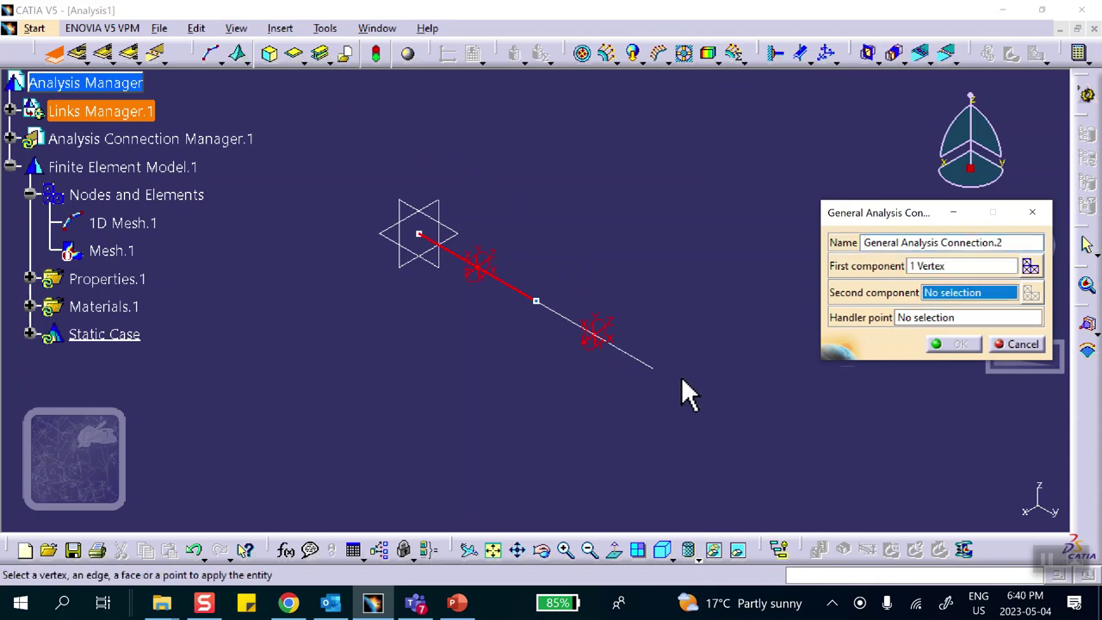
{"action": "left_click", "coordinate": [649, 367]}
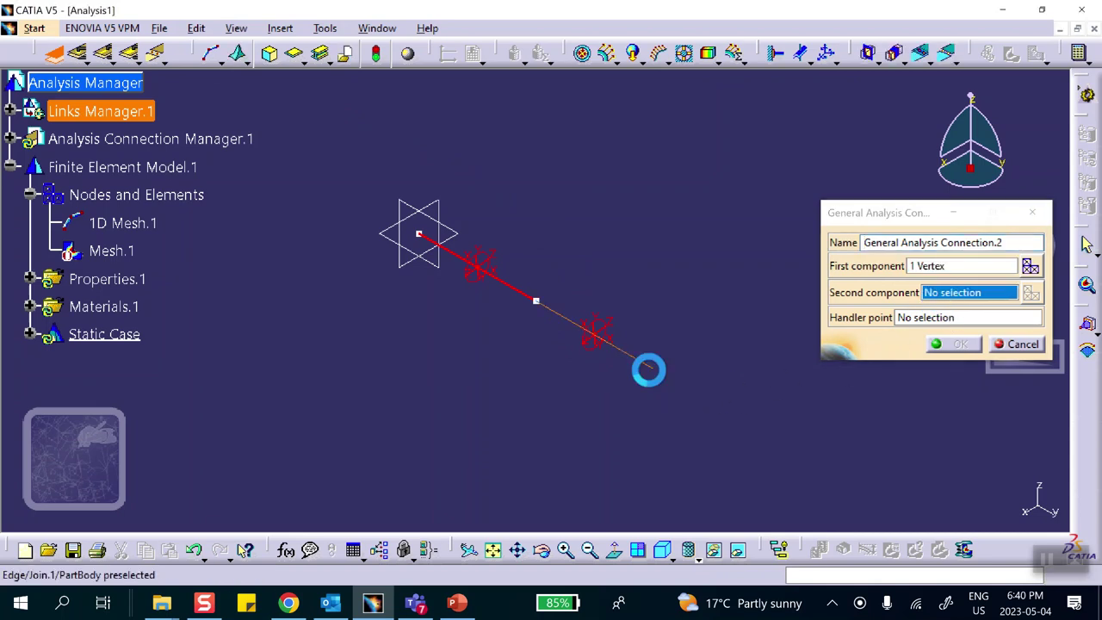
{"action": "left_click", "coordinate": [1003, 303]}
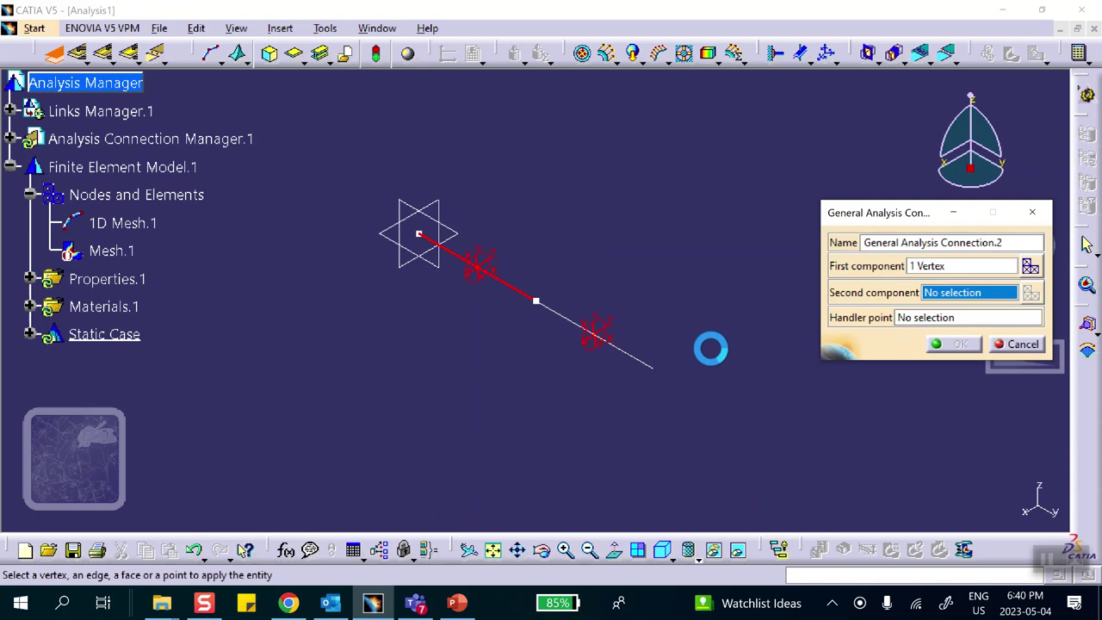
{"action": "left_click", "coordinate": [655, 369]}
{"action": "left_click", "coordinate": [955, 344]}
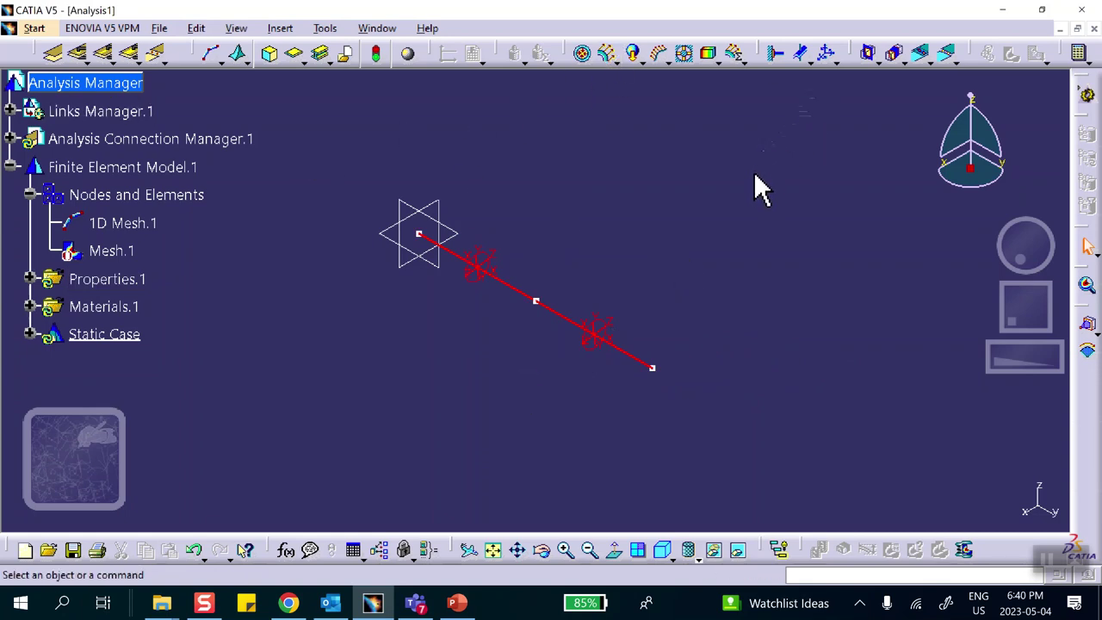
Start a user-defined distant connection property with a Rigid start, a Spring-Rigid middle and a Rigid end
{"action": "left_click", "coordinate": [921, 55]}
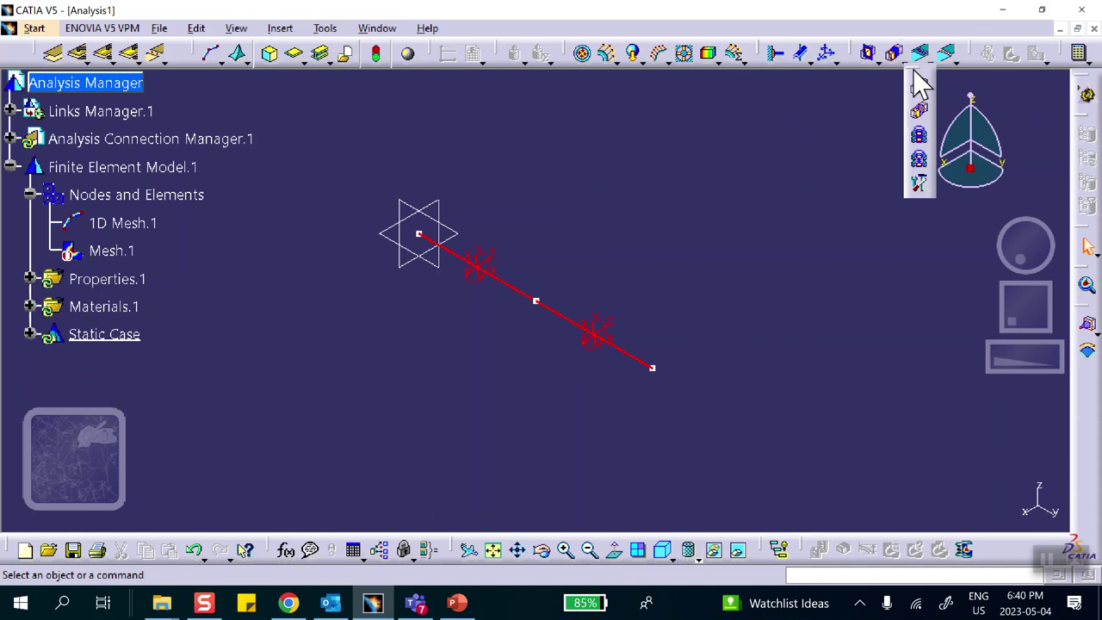
{"action": "left_click_drag", "start_coordinate": [918, 68], "coordinate": [896, 96]}
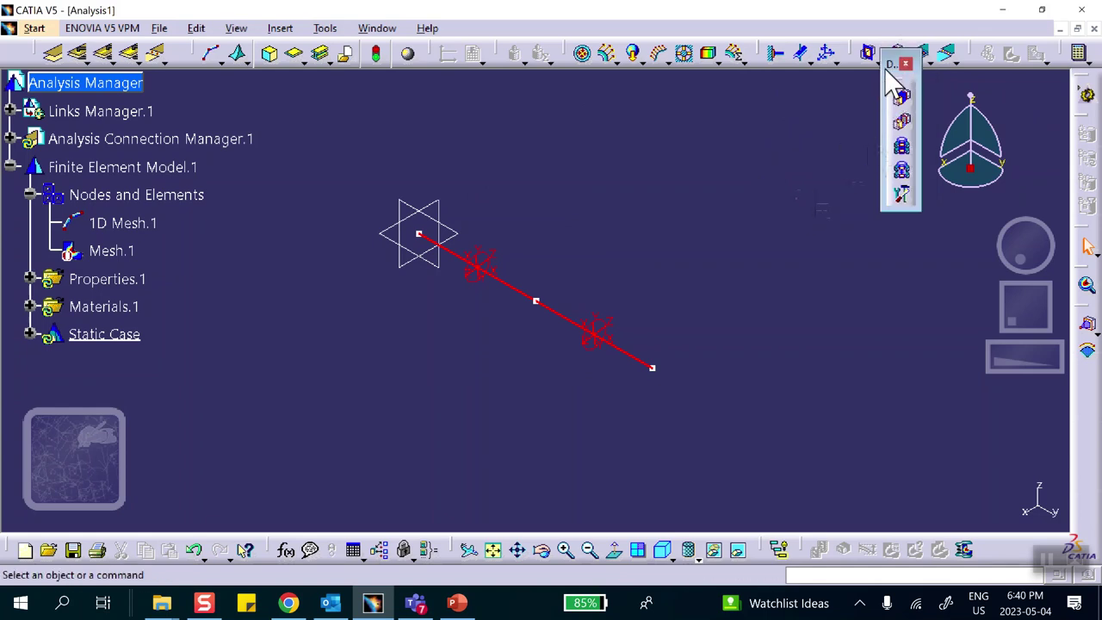
{"action": "left_click", "coordinate": [899, 198]}
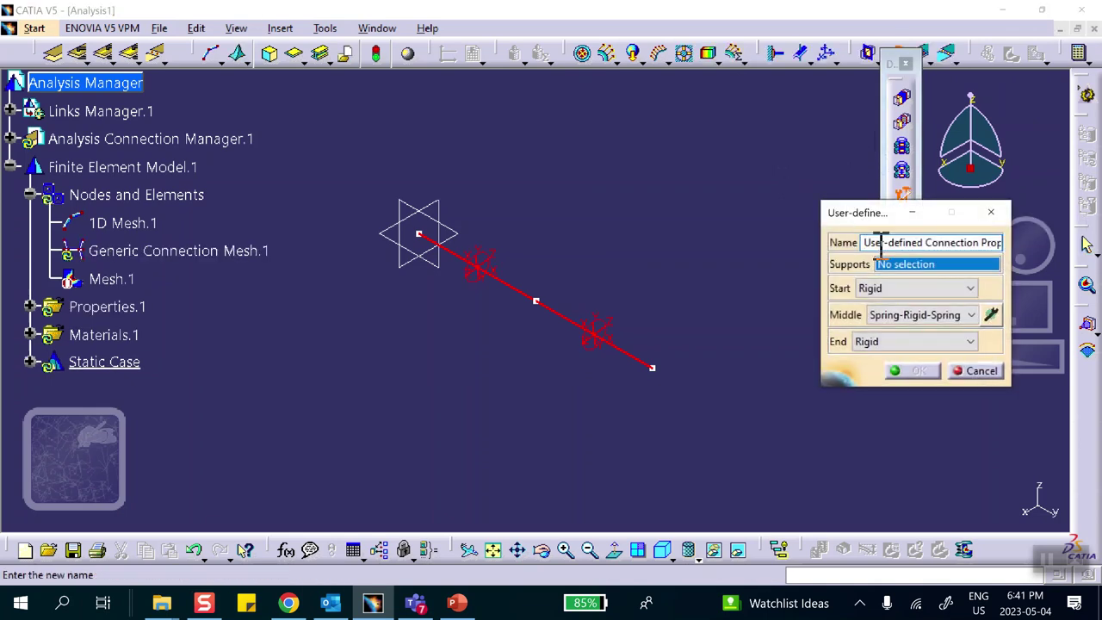
{"action": "left_click", "coordinate": [892, 289]}
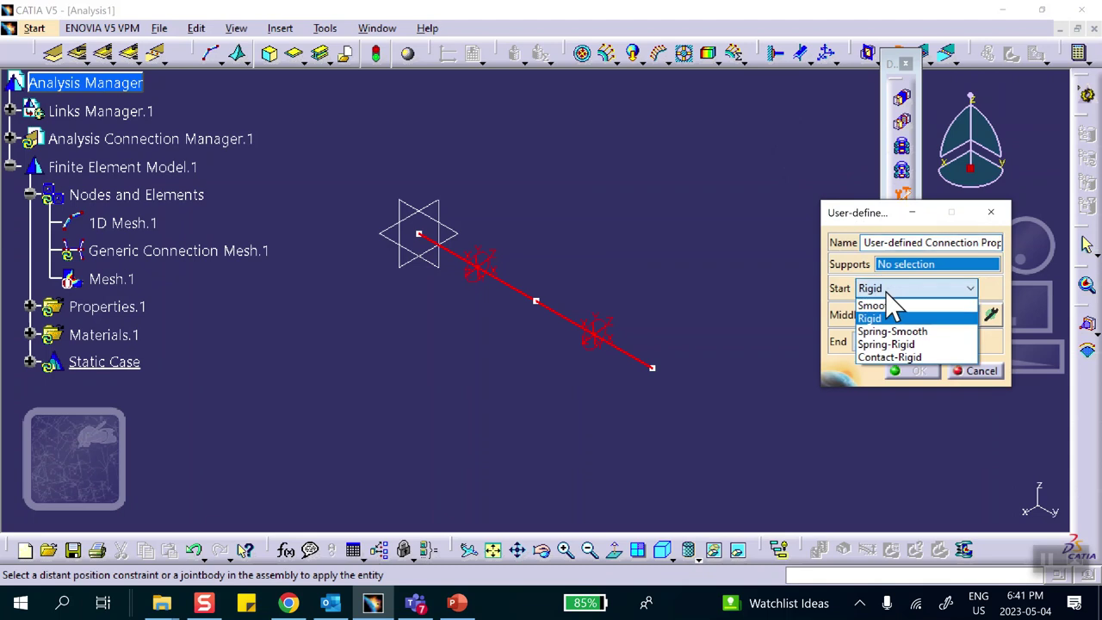
{"action": "left_click", "coordinate": [886, 345]}
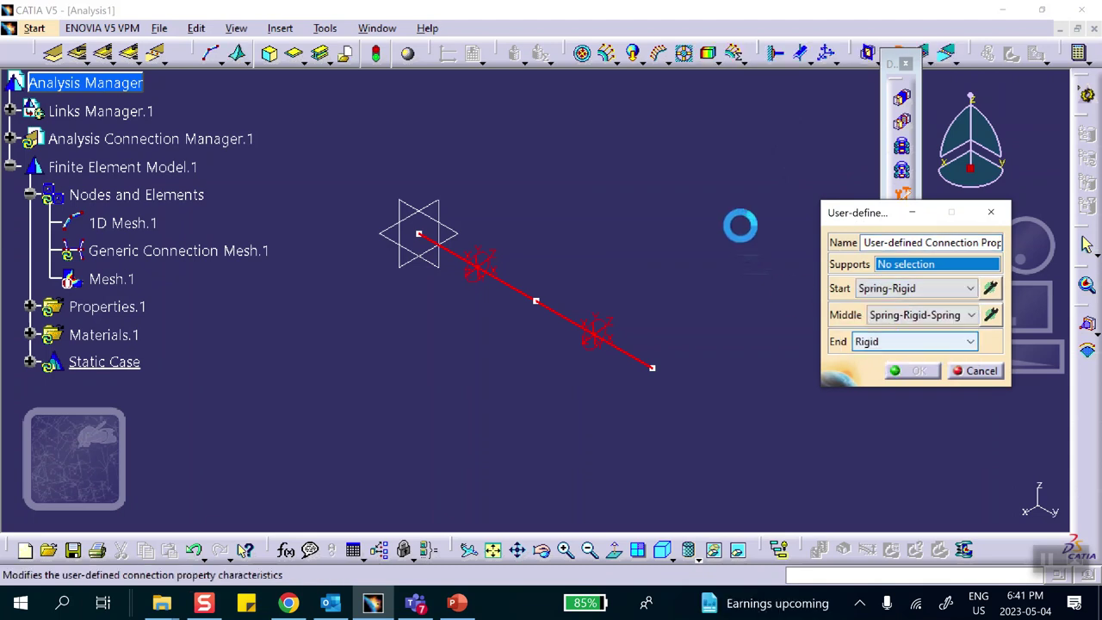
{"action": "left_click", "coordinate": [970, 317]}
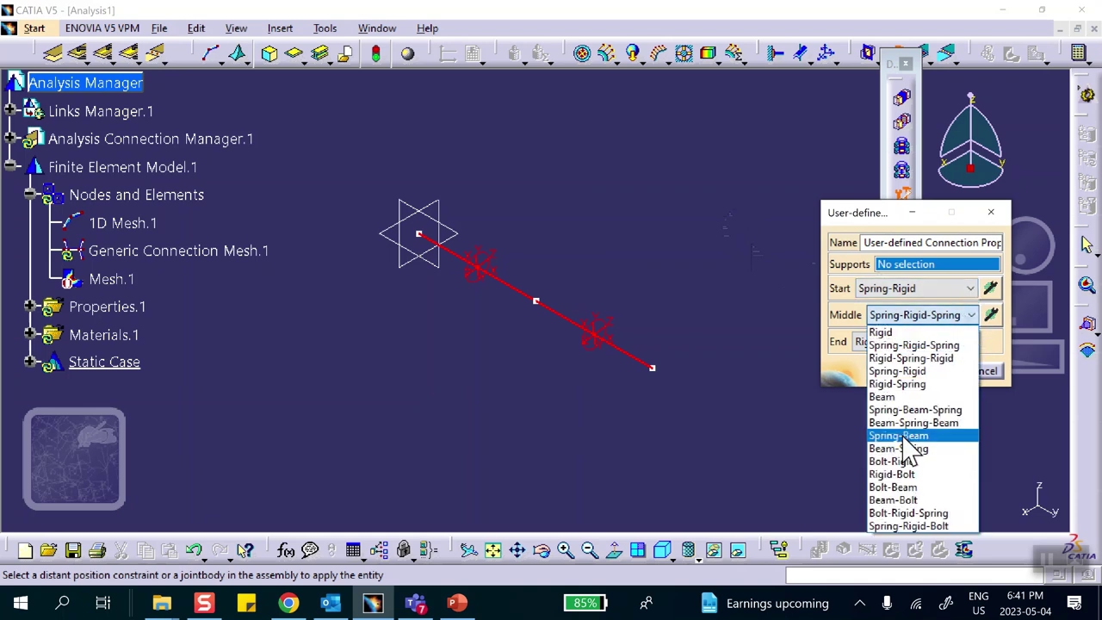
{"action": "left_click", "coordinate": [897, 371]}
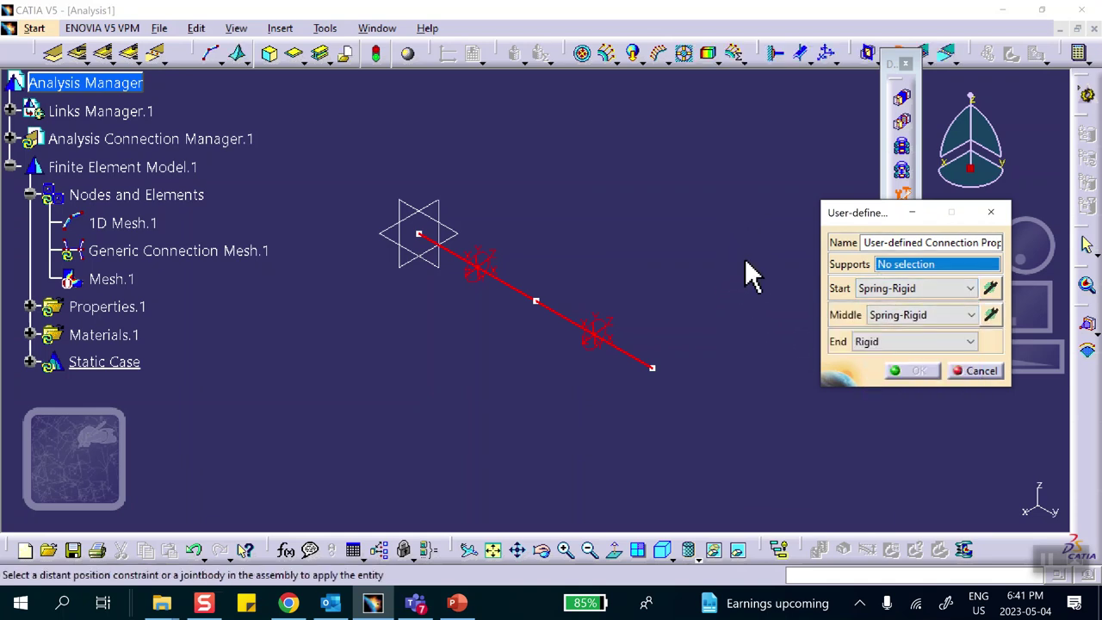
{"action": "left_click", "coordinate": [970, 289]}
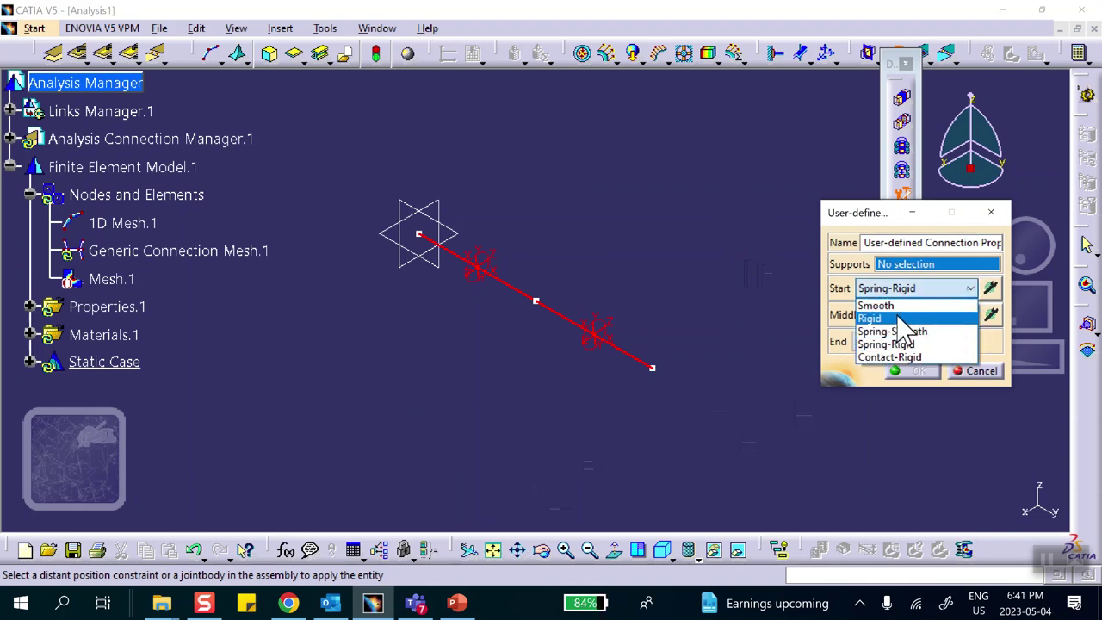
{"action": "left_click", "coordinate": [887, 318]}
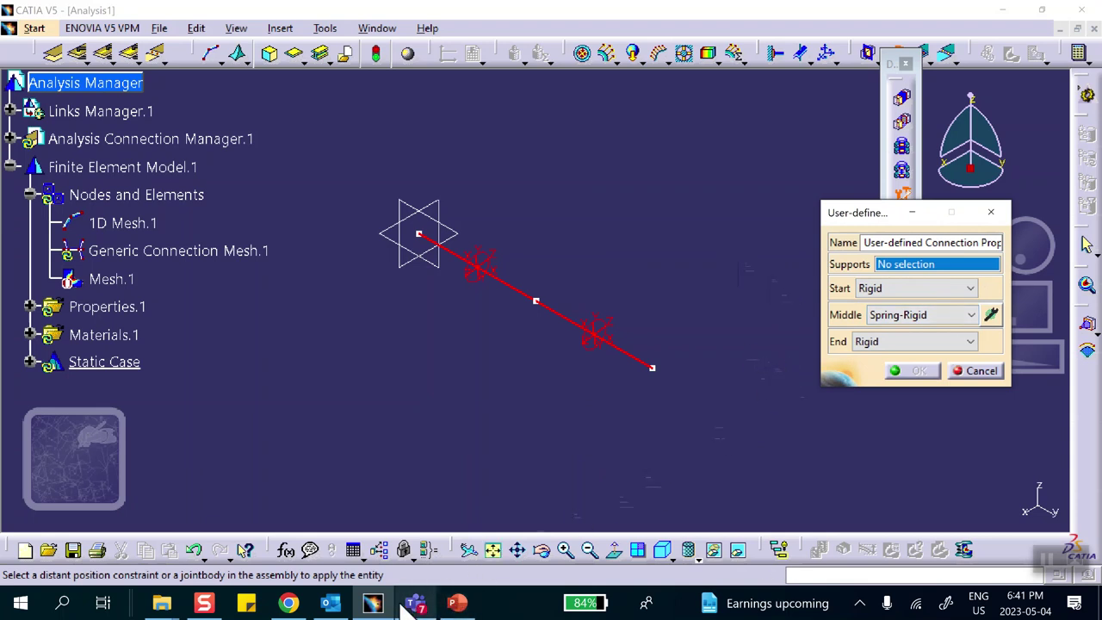
Switch to PowerPoint and examine the spring and rigid connection type diagrams on slide 2, and return to CATIA
{"action": "mouse_move", "coordinate": [358, 598]}
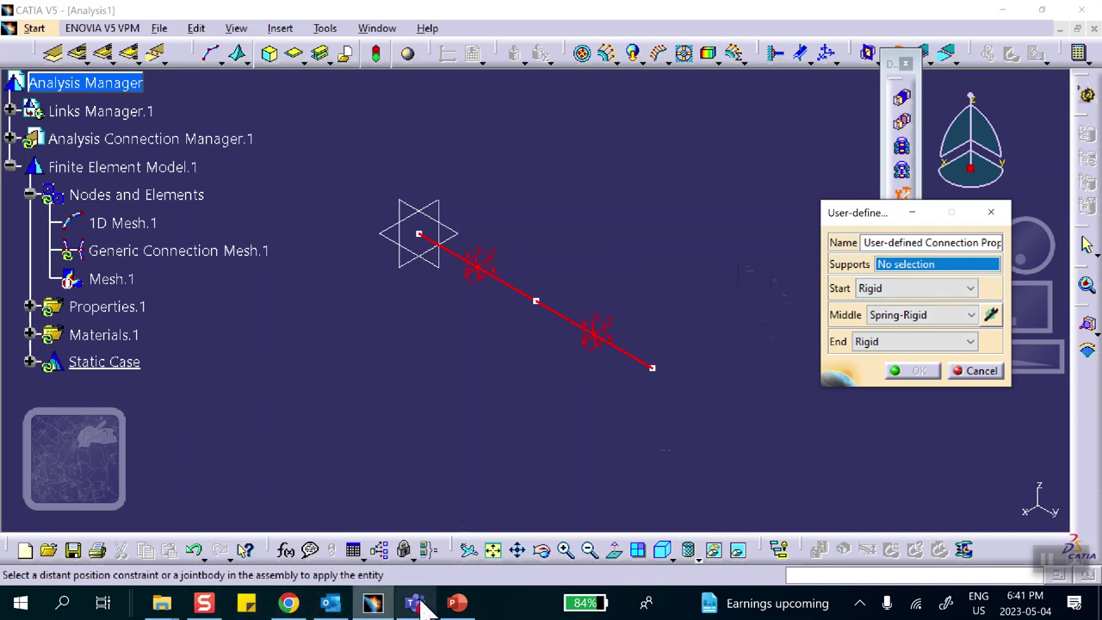
{"action": "left_click", "coordinate": [457, 603]}
{"action": "left_click", "coordinate": [87, 205]}
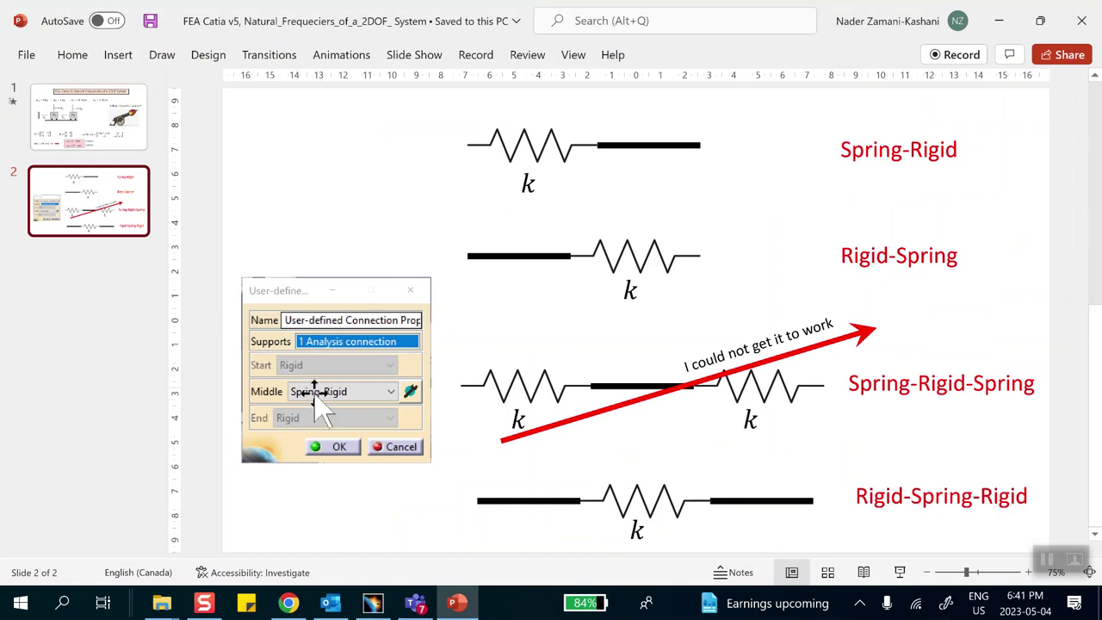
{"action": "left_click", "coordinate": [1000, 19]}
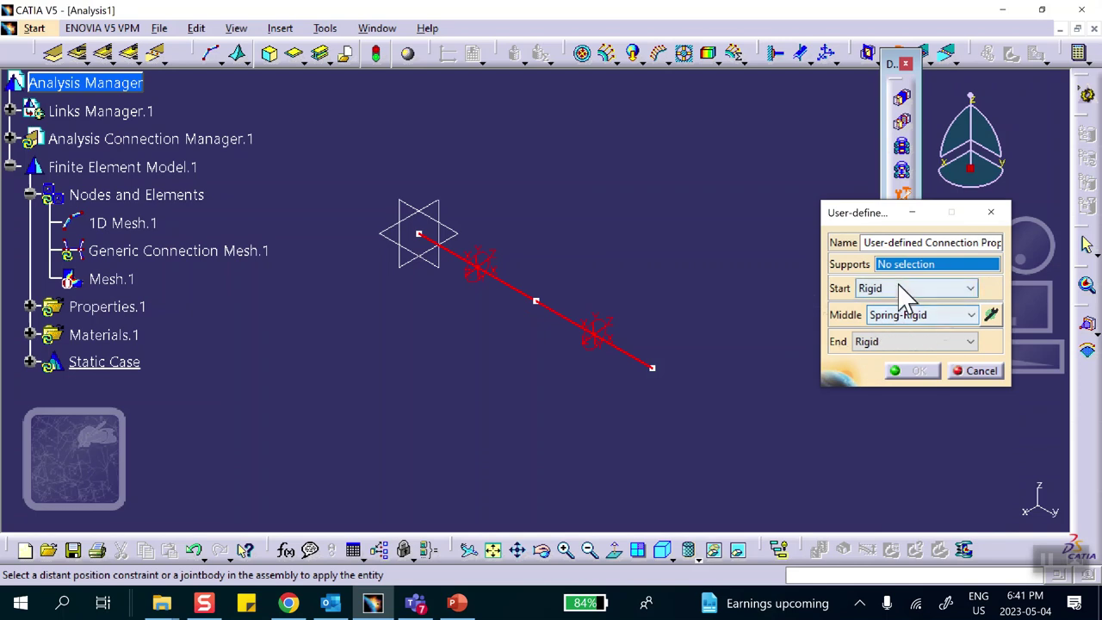
Set the middle connection's Translation Stiffness 2 to 24 N_m in the global axis system
{"action": "left_click", "coordinate": [990, 314]}
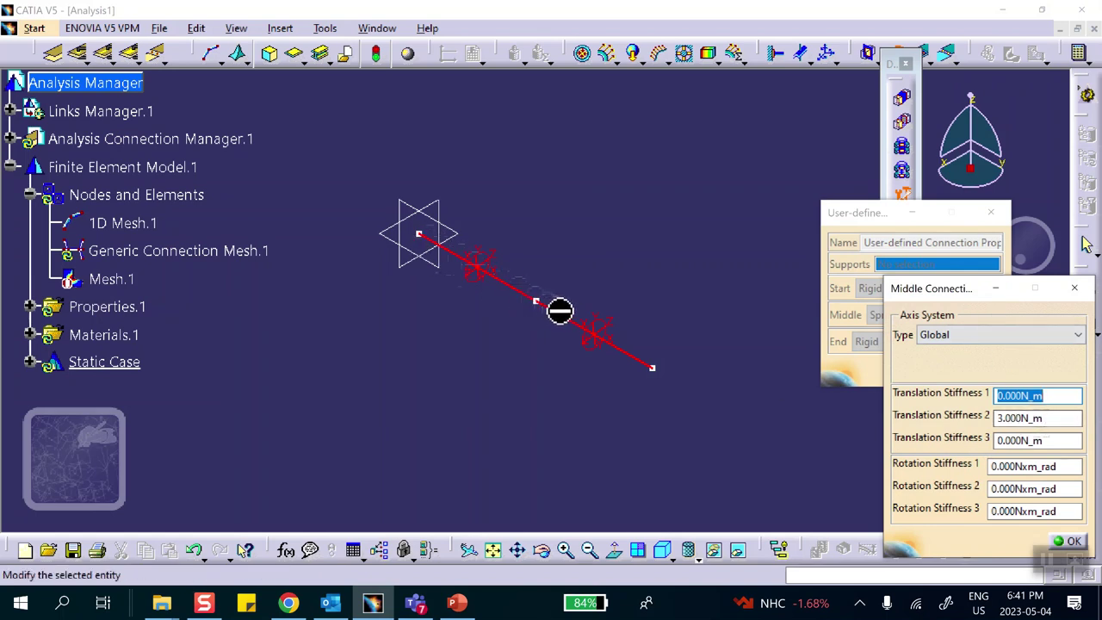
{"action": "left_click", "coordinate": [1045, 419]}
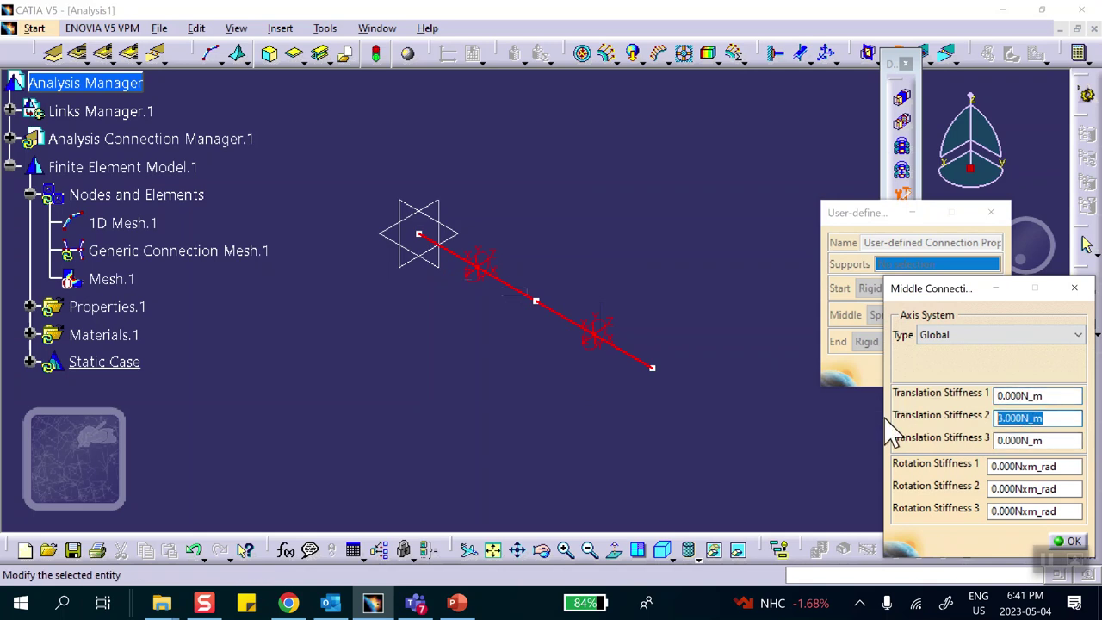
{"action": "type", "text": "24"}
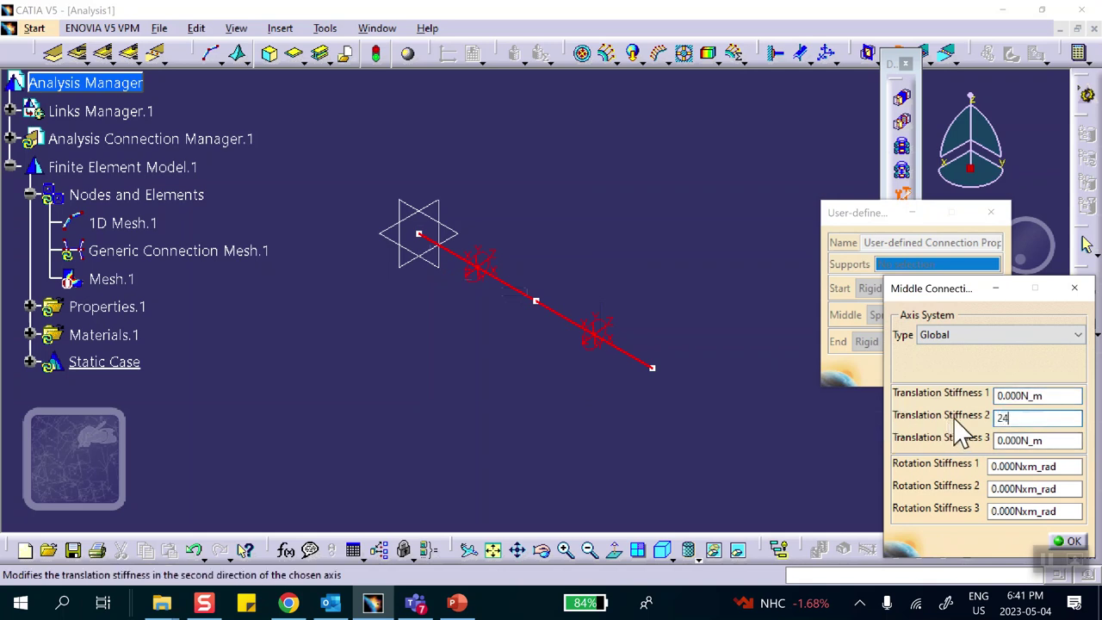
{"action": "left_click", "coordinate": [1045, 437]}
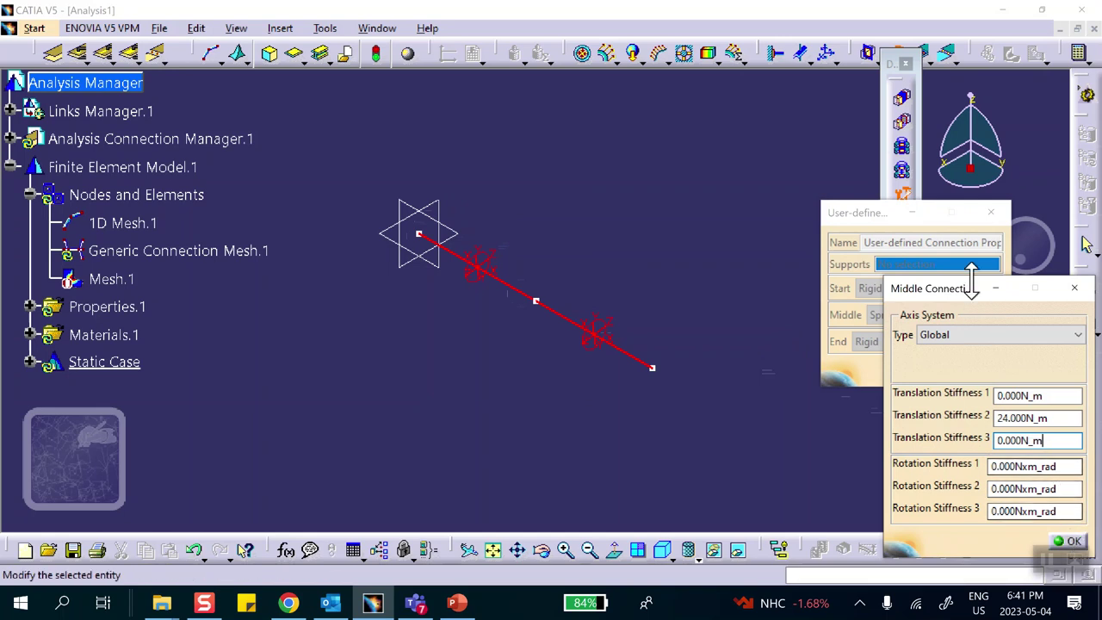
{"action": "left_click_drag", "start_coordinate": [977, 296], "coordinate": [956, 261]}
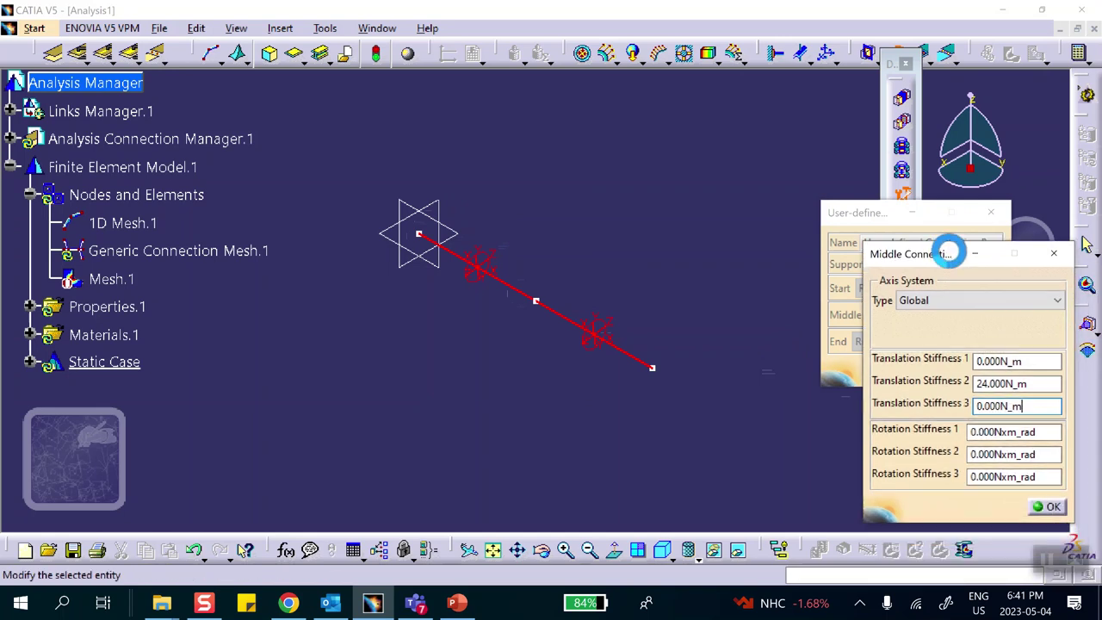
{"action": "left_click", "coordinate": [1053, 507]}
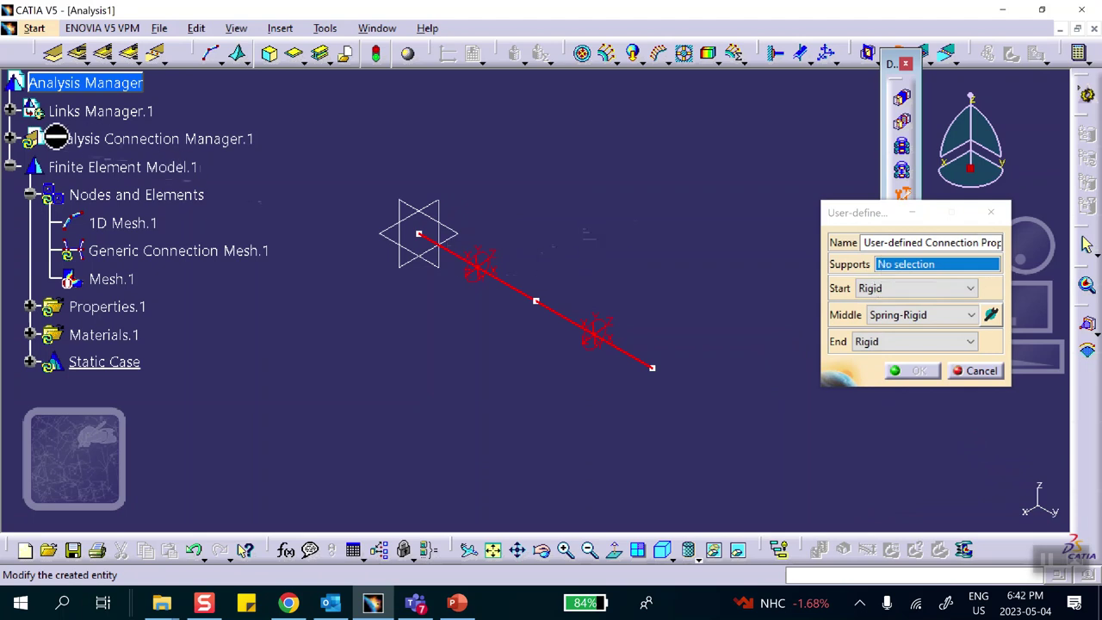
Apply the user-defined connection property to the first general analysis connection, between the start and middle vertices
{"action": "left_click", "coordinate": [10, 138]}
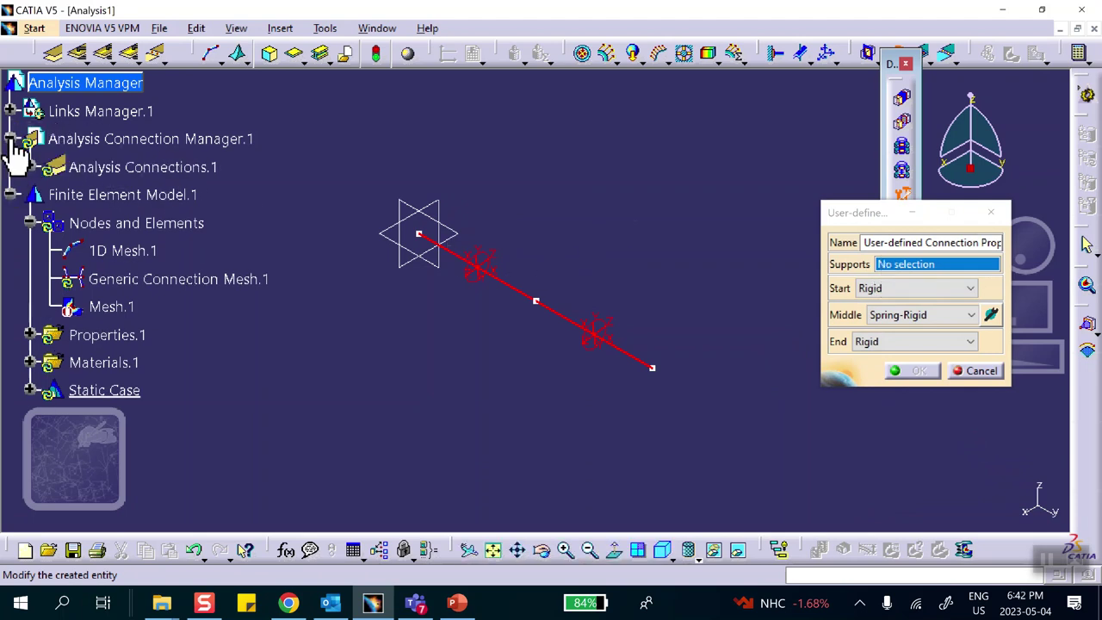
{"action": "left_click", "coordinate": [31, 167]}
{"action": "left_click", "coordinate": [135, 194]}
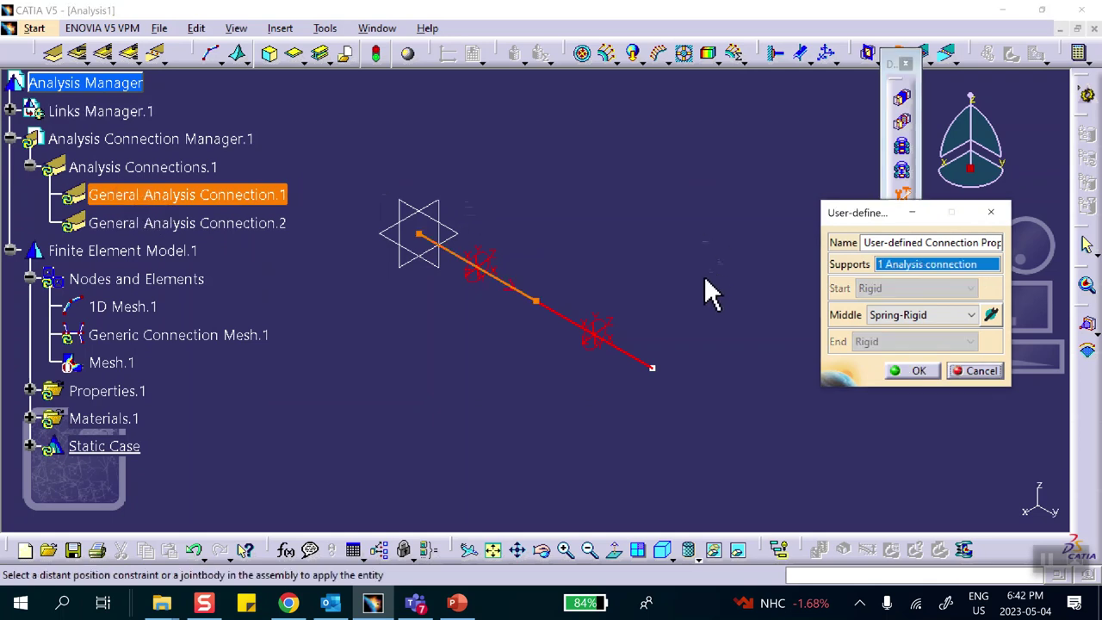
{"action": "left_click", "coordinate": [913, 370]}
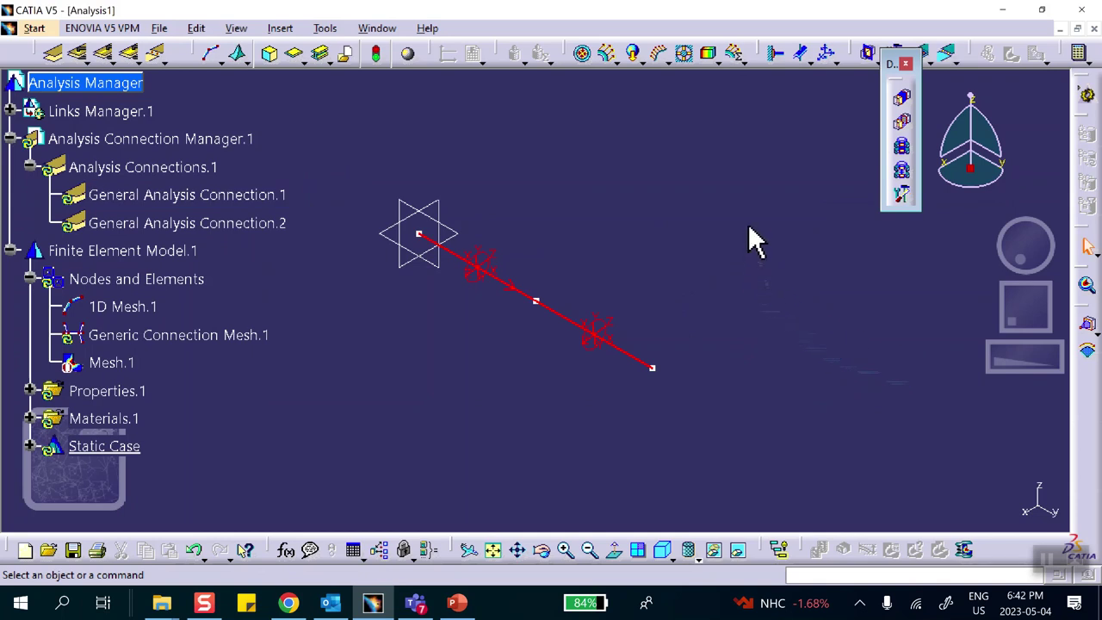
Apply a second user-defined Spring-Rigid connection property to General Analysis Connection.2 with Translation Stiffness 2 set to 3 N_m
{"action": "left_click", "coordinate": [901, 195]}
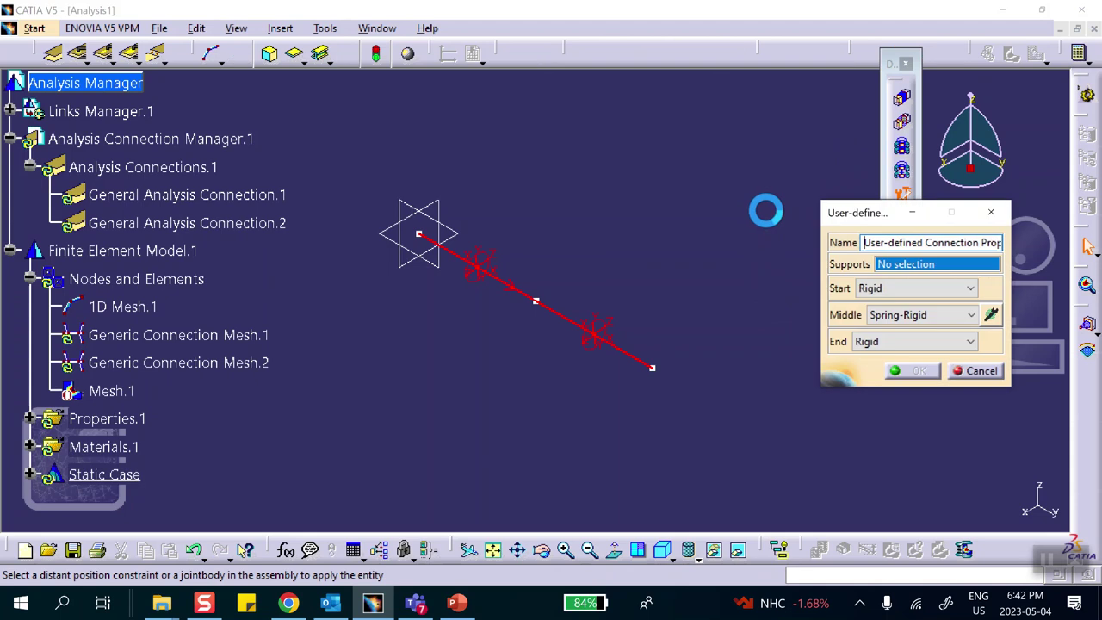
{"action": "left_click", "coordinate": [194, 222]}
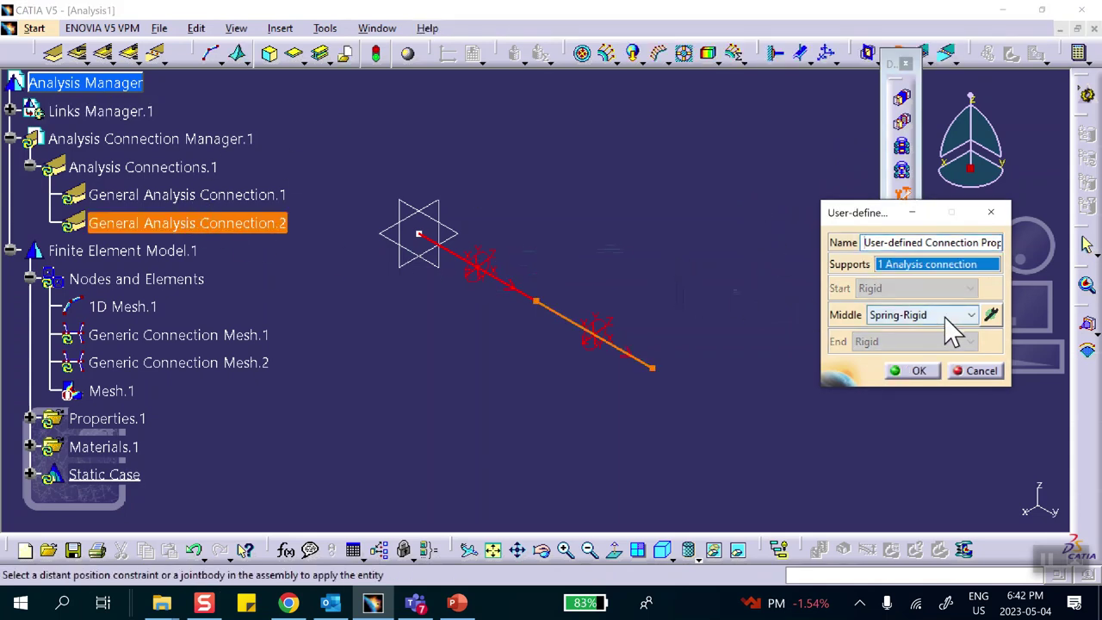
{"action": "left_click", "coordinate": [991, 315]}
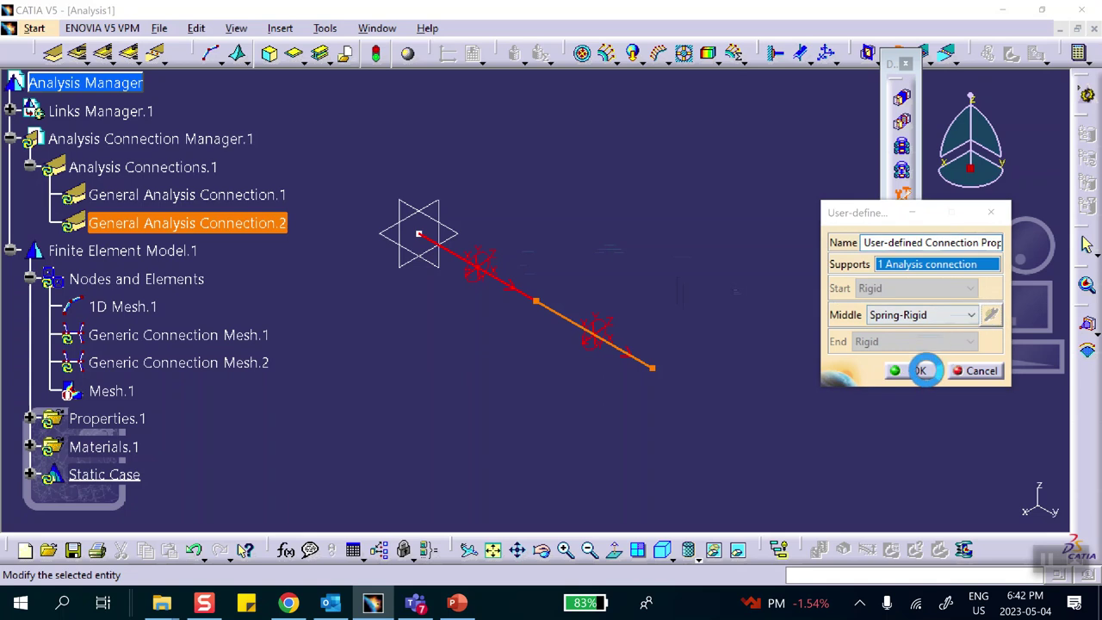
{"action": "left_click_drag", "start_coordinate": [1059, 419], "coordinate": [901, 418]}
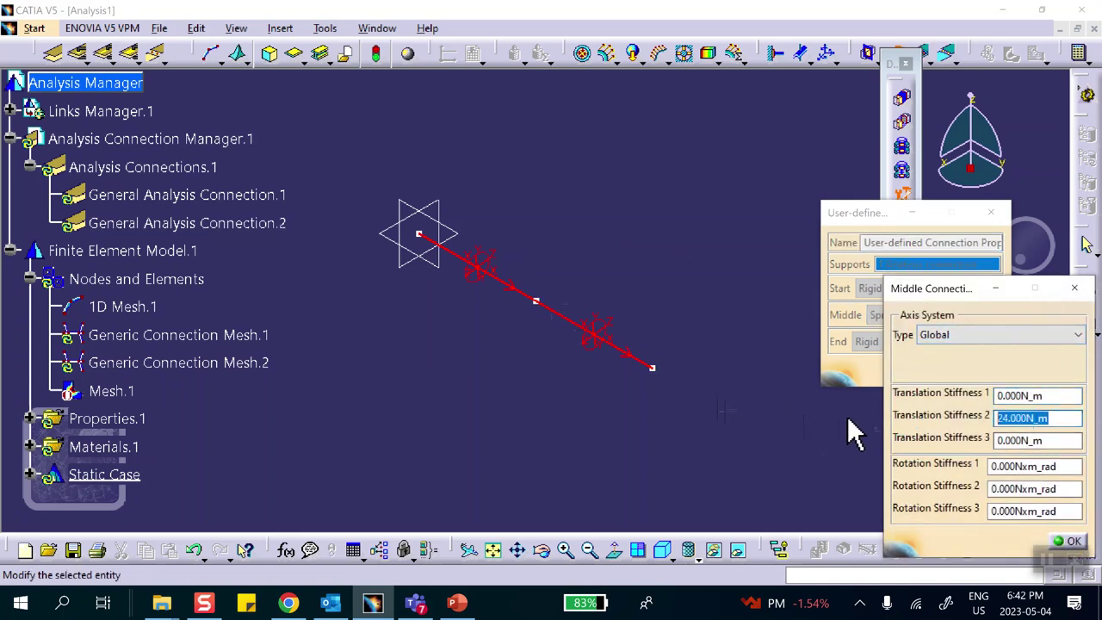
{"action": "type", "text": "3"}
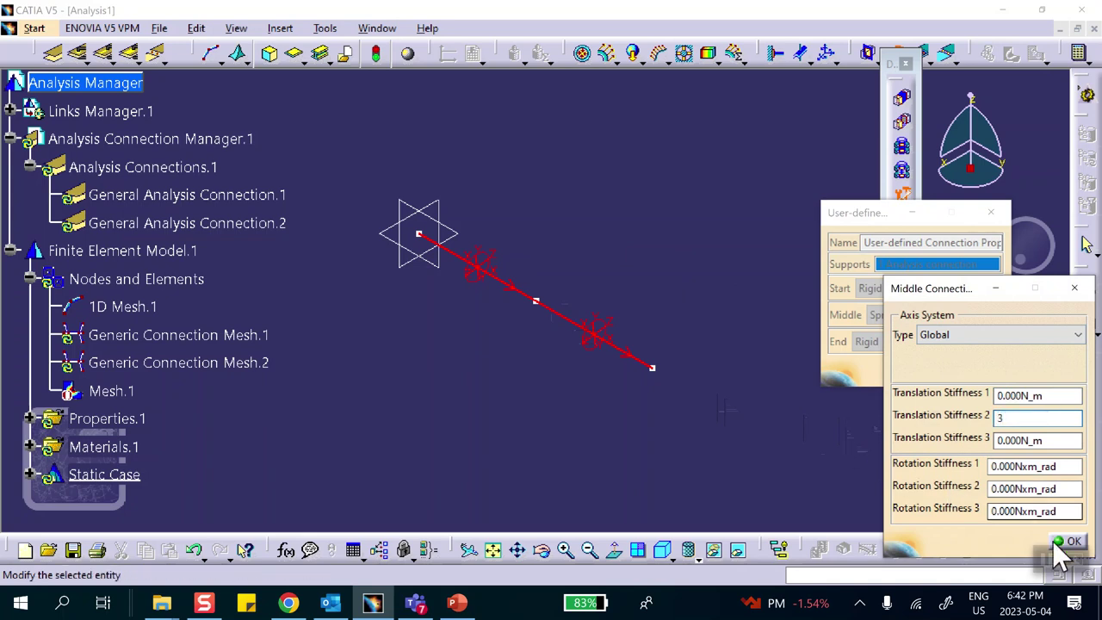
{"action": "left_click_drag", "start_coordinate": [954, 287], "coordinate": [935, 270]}
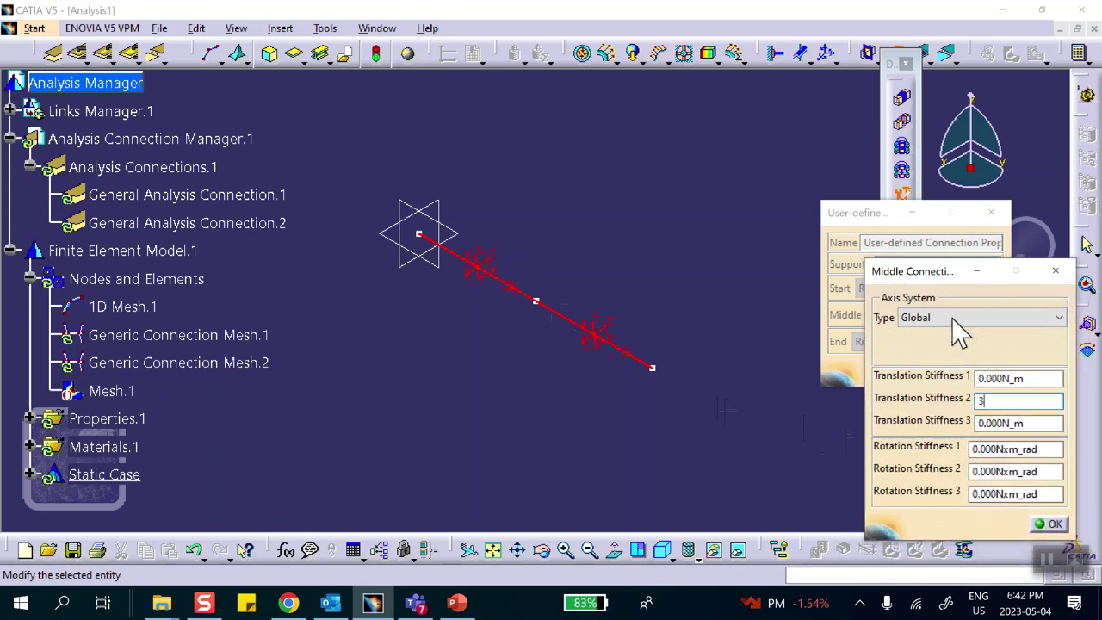
{"action": "left_click", "coordinate": [1050, 524]}
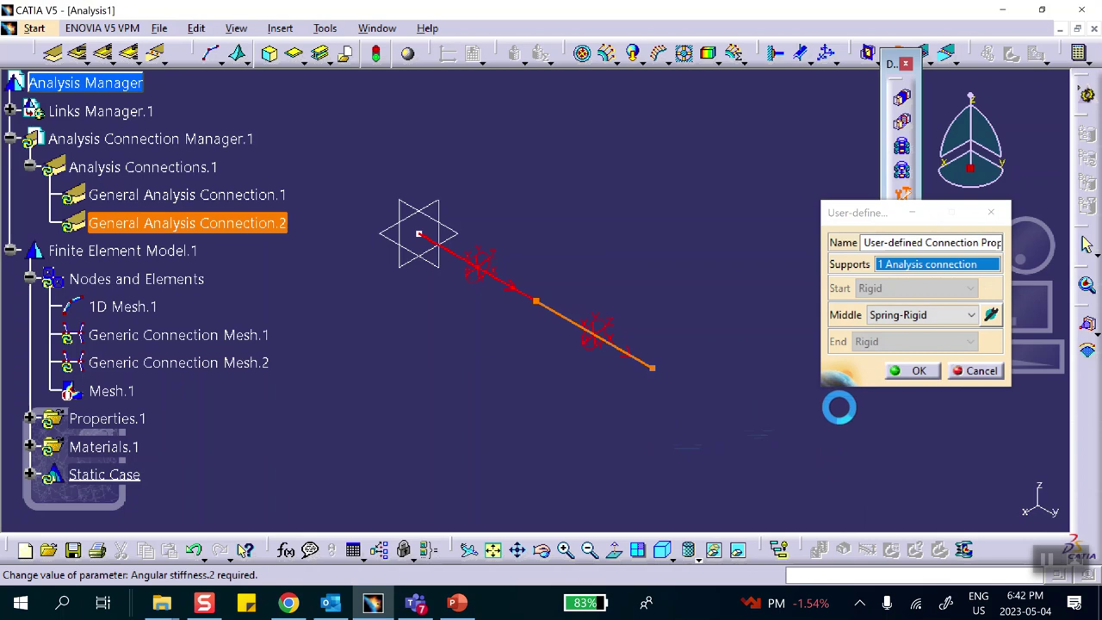
{"action": "left_click", "coordinate": [919, 371]}
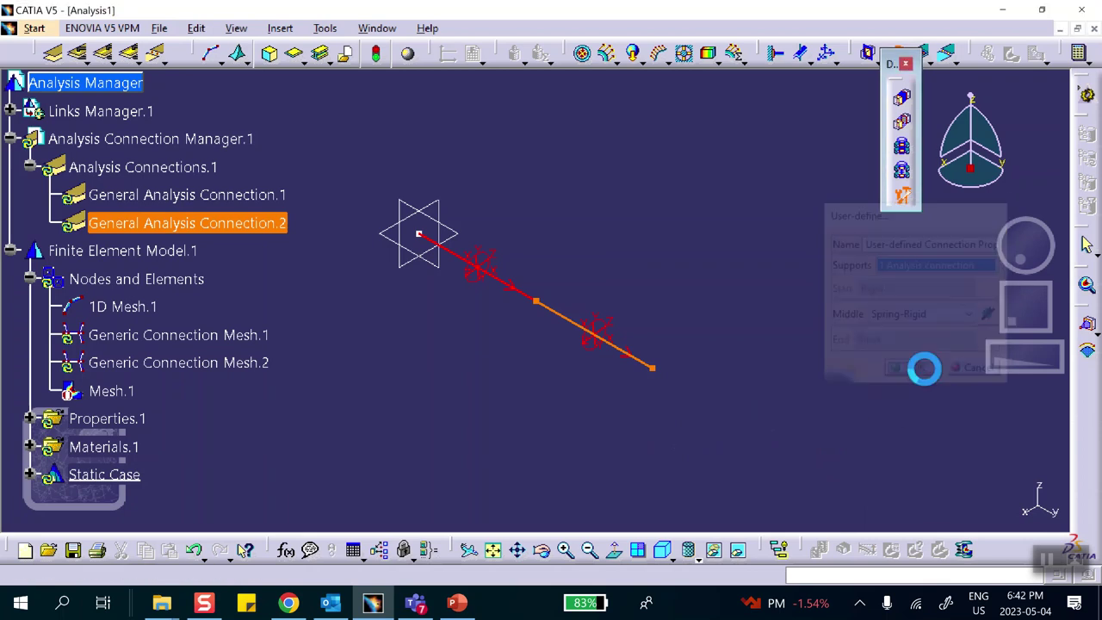
Switch to PowerPoint and examine the two-mass spring system diagram and its data on slide 1, and return to CATIA
{"action": "left_click", "coordinate": [458, 600]}
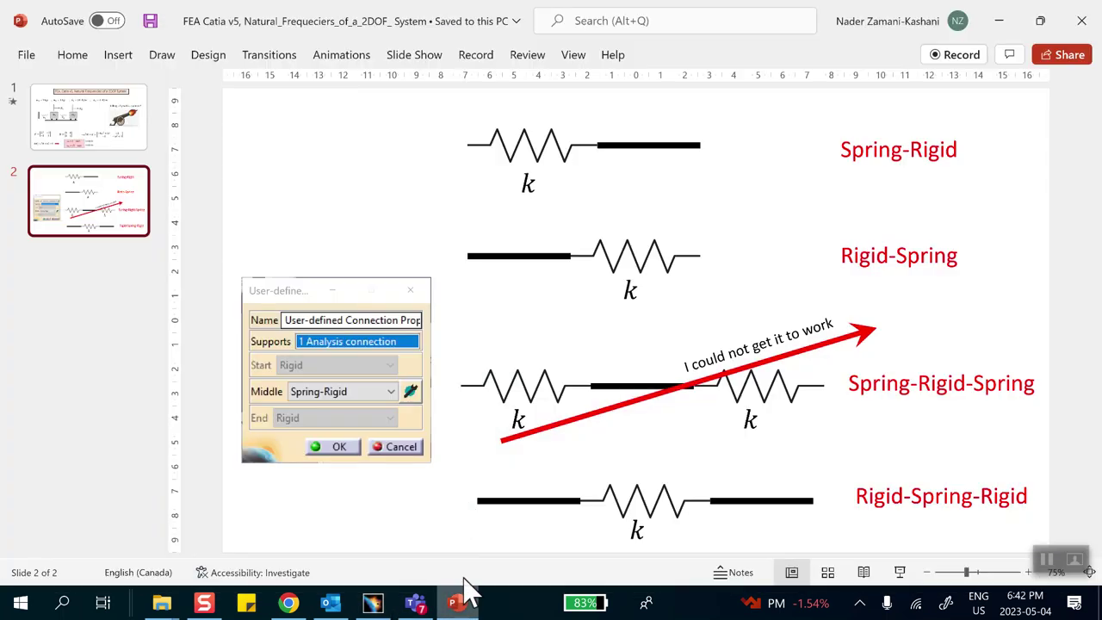
{"action": "left_click", "coordinate": [129, 137]}
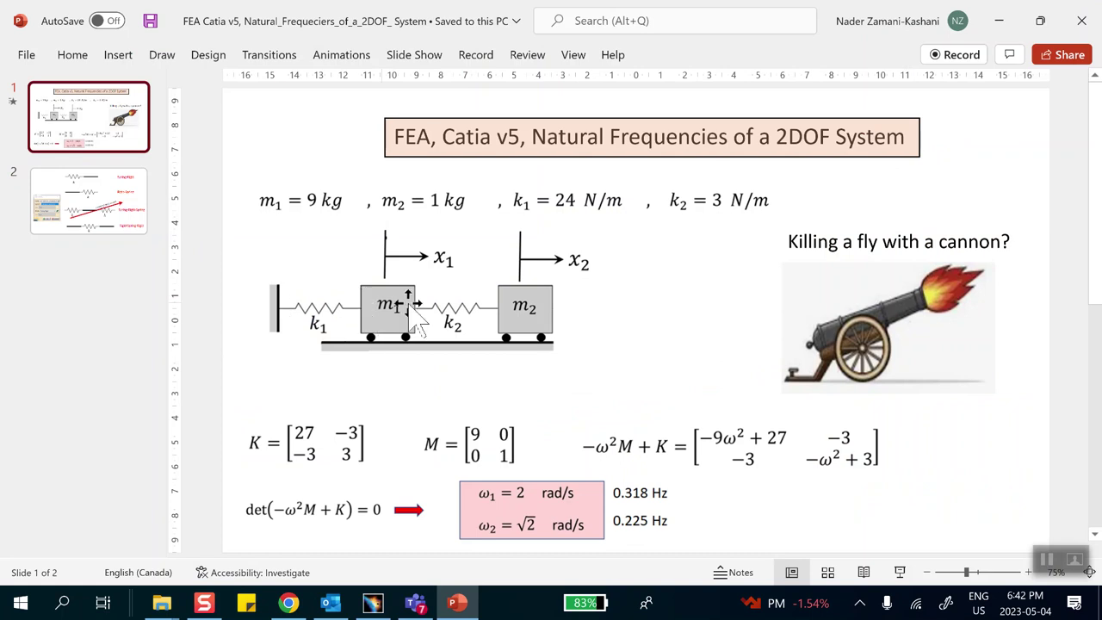
{"action": "left_click", "coordinate": [997, 22]}
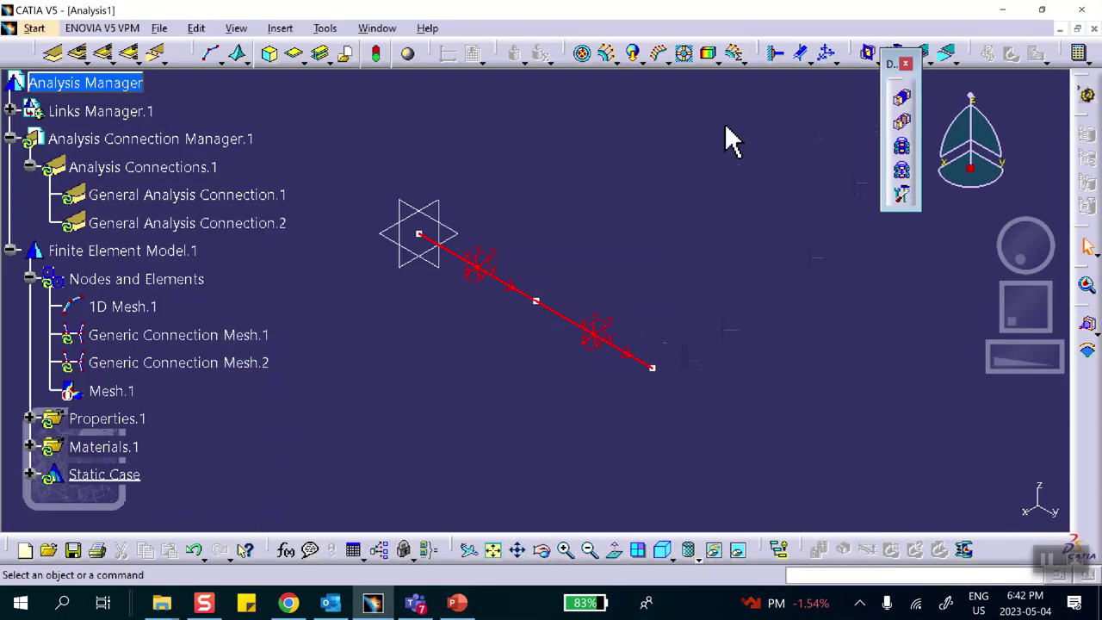
Clamp the start vertex of the joined line at the origin
{"action": "left_click", "coordinate": [777, 54]}
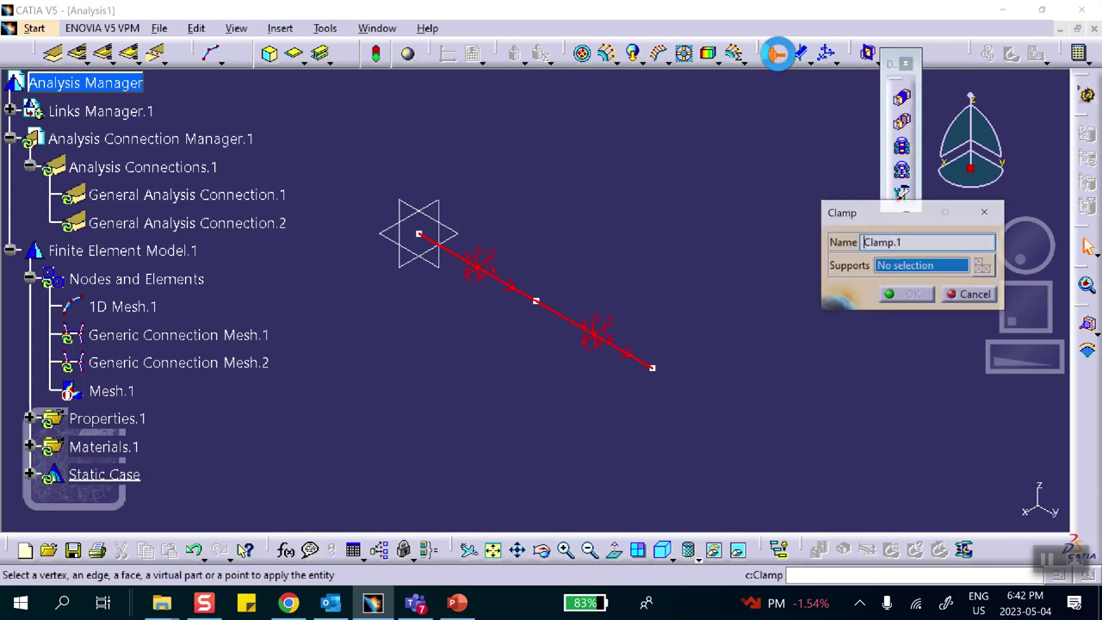
{"action": "left_click", "coordinate": [419, 234]}
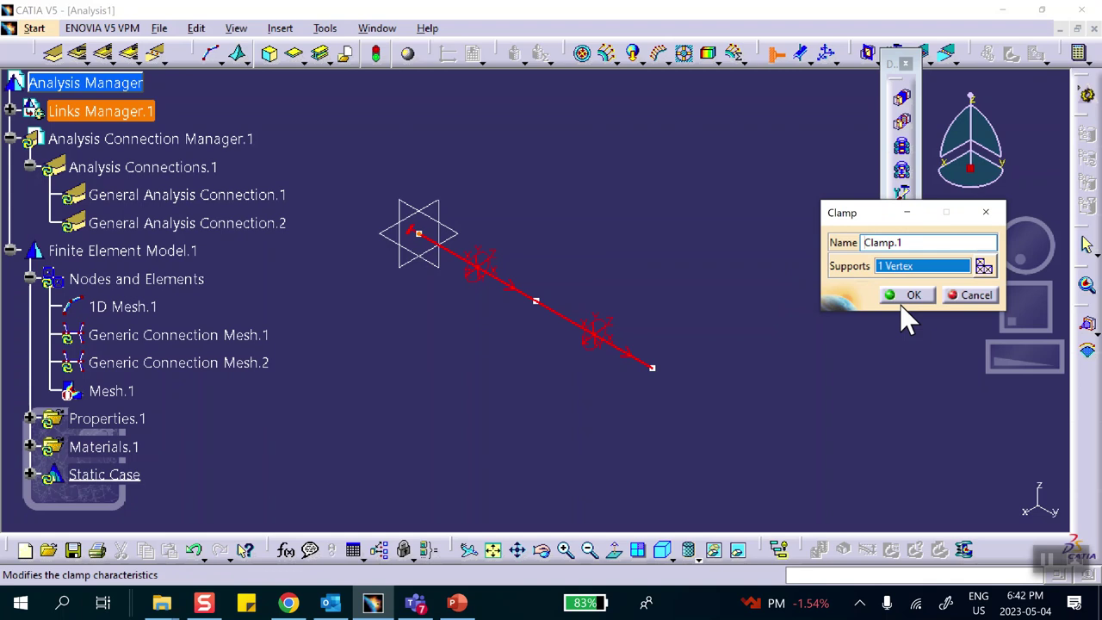
{"action": "left_click", "coordinate": [902, 297]}
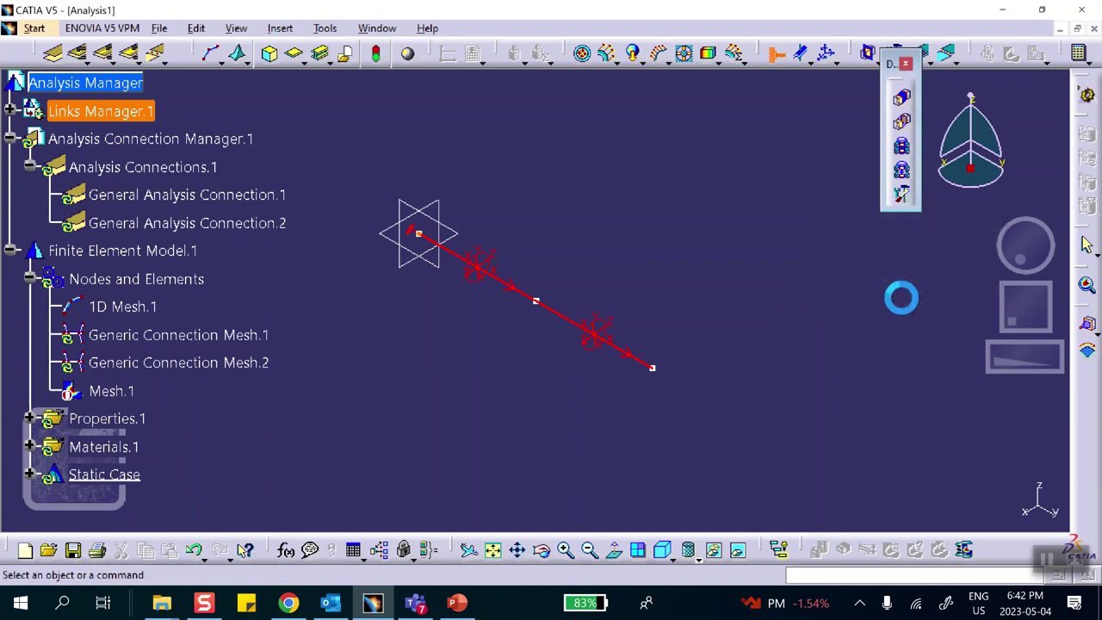
Add user-defined restraints to the middle and end vertices of the line, restraining all translations and rotations except Translation 2
{"action": "left_click", "coordinate": [828, 54]}
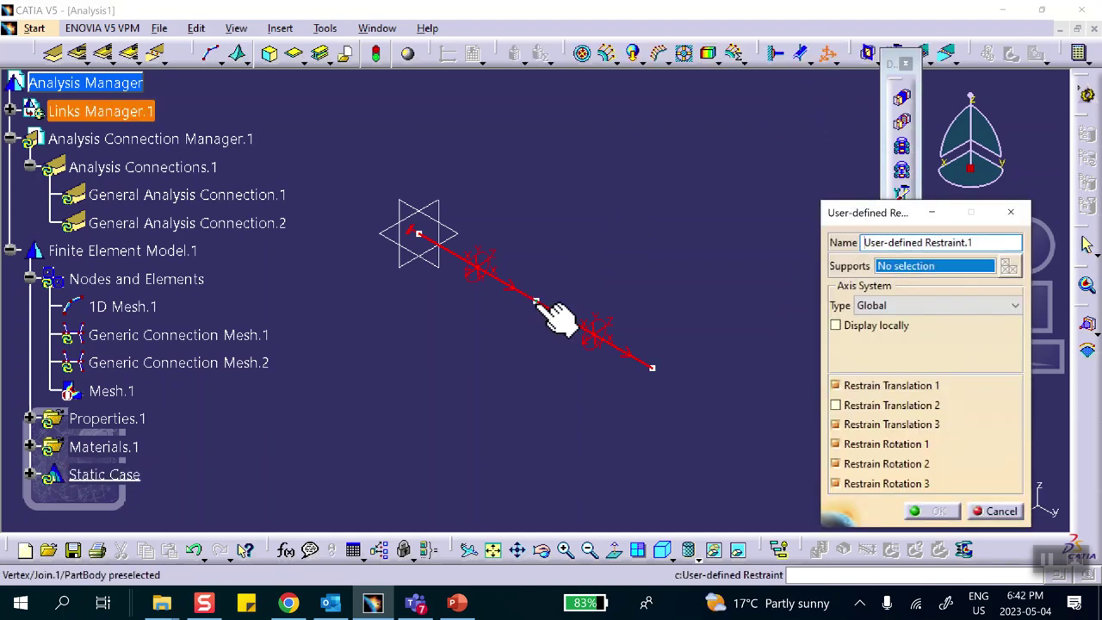
{"action": "left_click", "coordinate": [535, 301]}
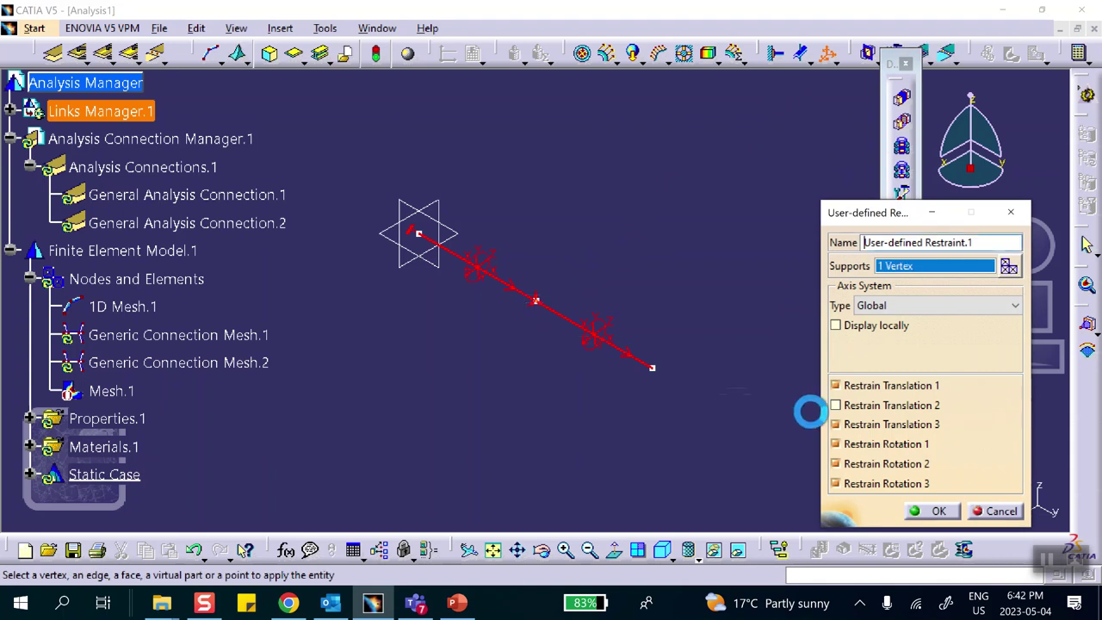
{"action": "left_click", "coordinate": [929, 510]}
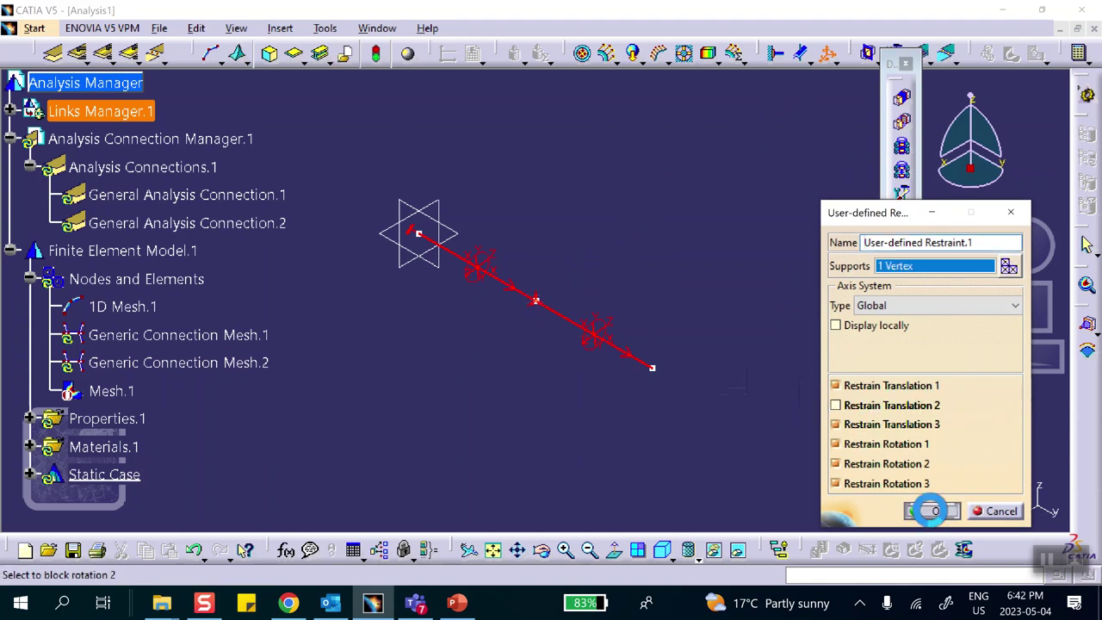
{"action": "left_click", "coordinate": [826, 57]}
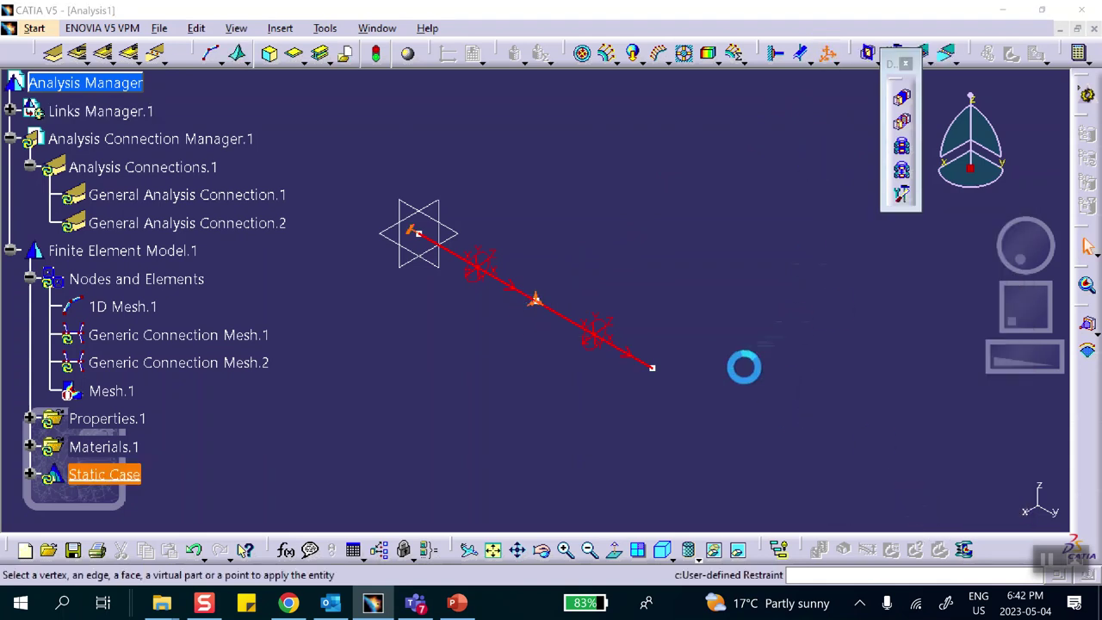
{"action": "left_click", "coordinate": [652, 368]}
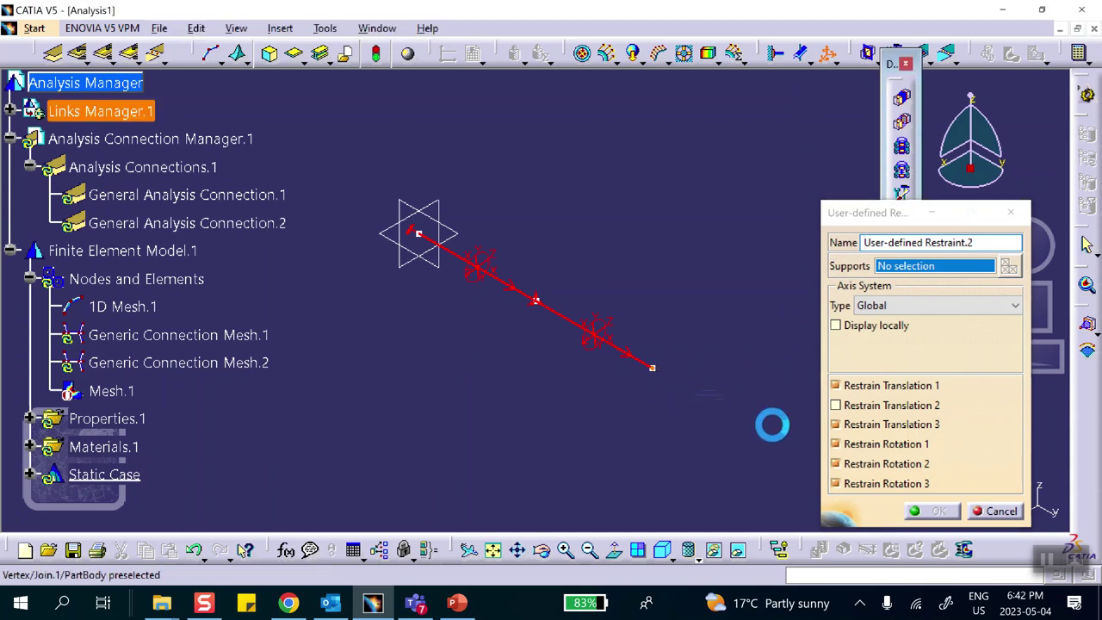
{"action": "left_click", "coordinate": [938, 511]}
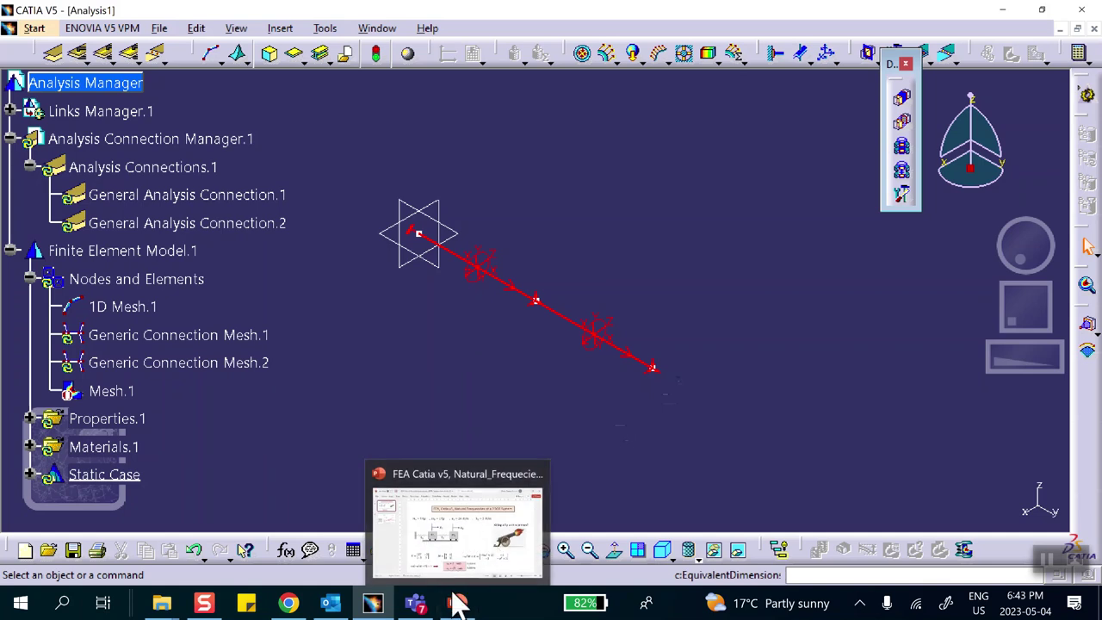
Apply a distributed force of 1 N in the Y direction to the end vertex of the line
{"action": "mouse_move", "coordinate": [431, 594]}
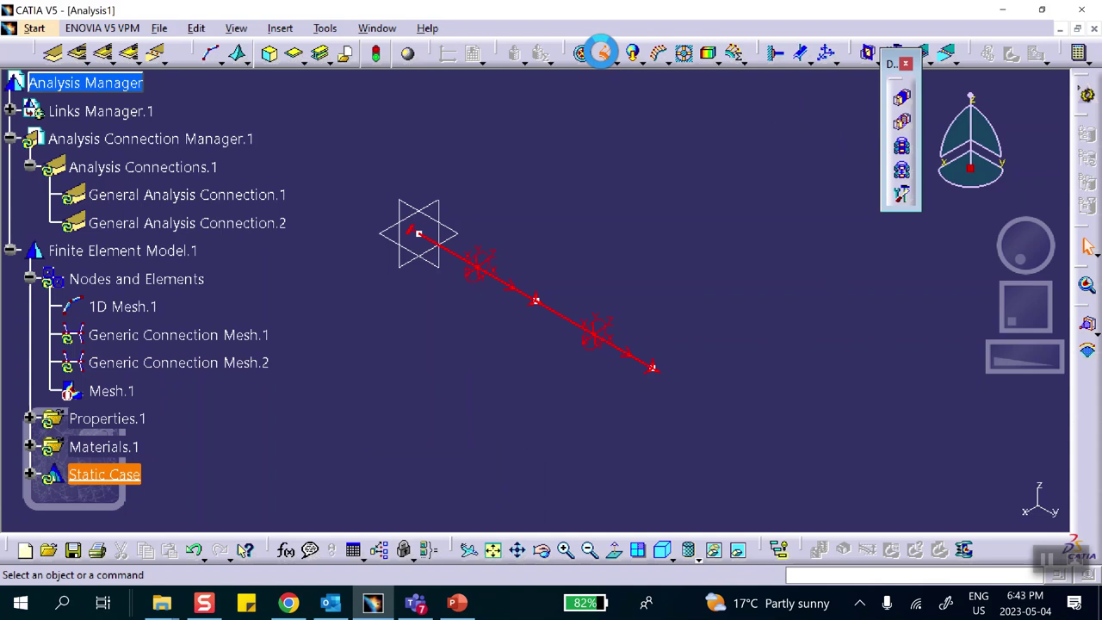
{"action": "left_click", "coordinate": [634, 53]}
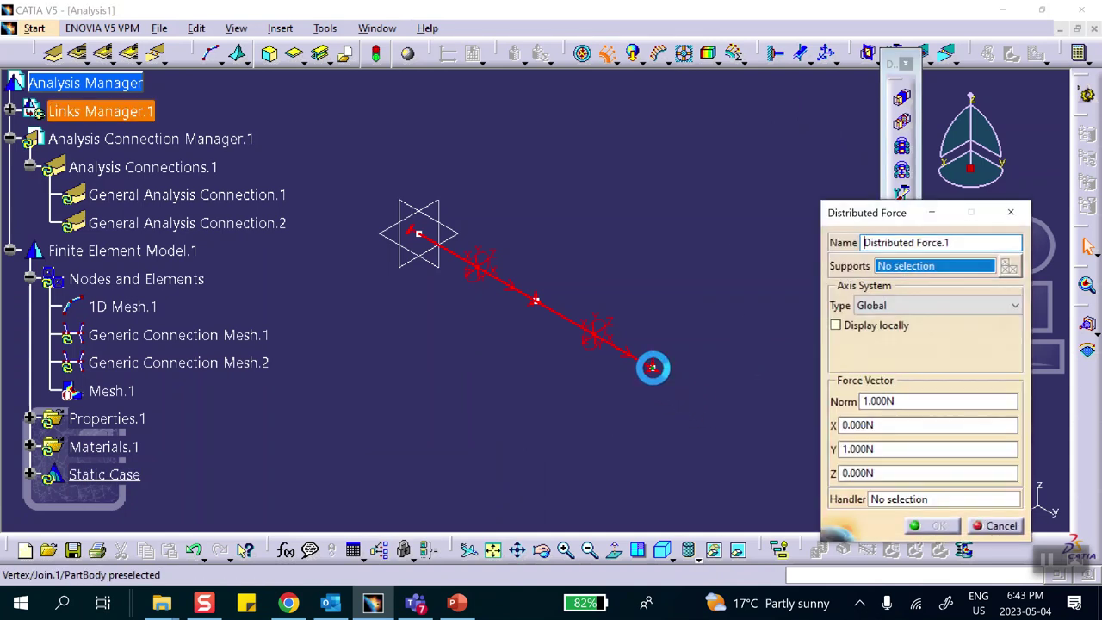
{"action": "left_click", "coordinate": [652, 369]}
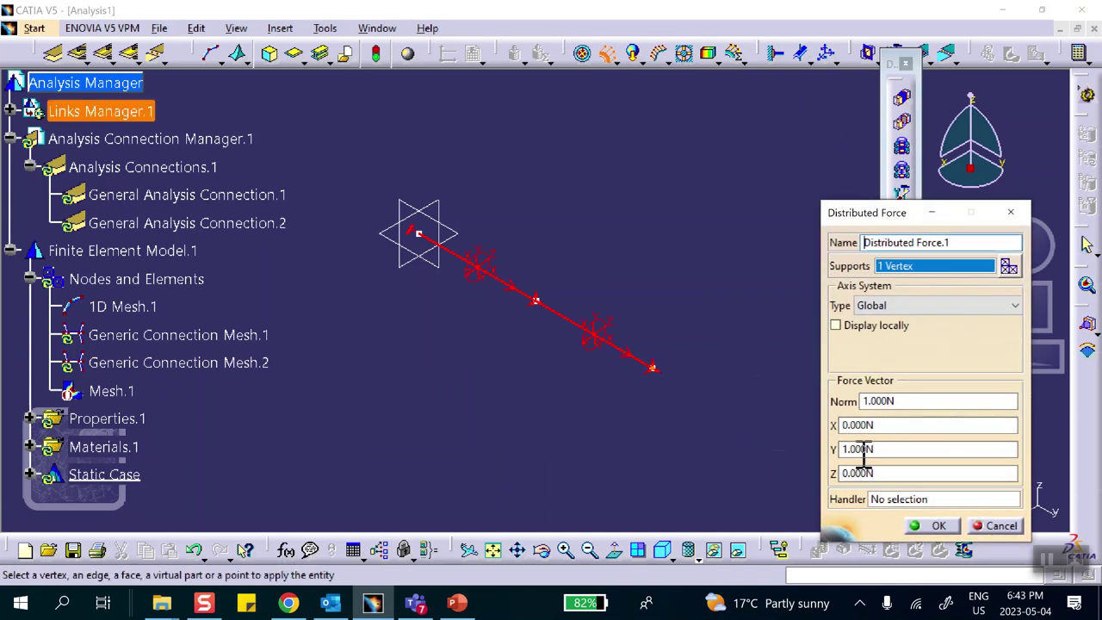
{"action": "left_click", "coordinate": [930, 525]}
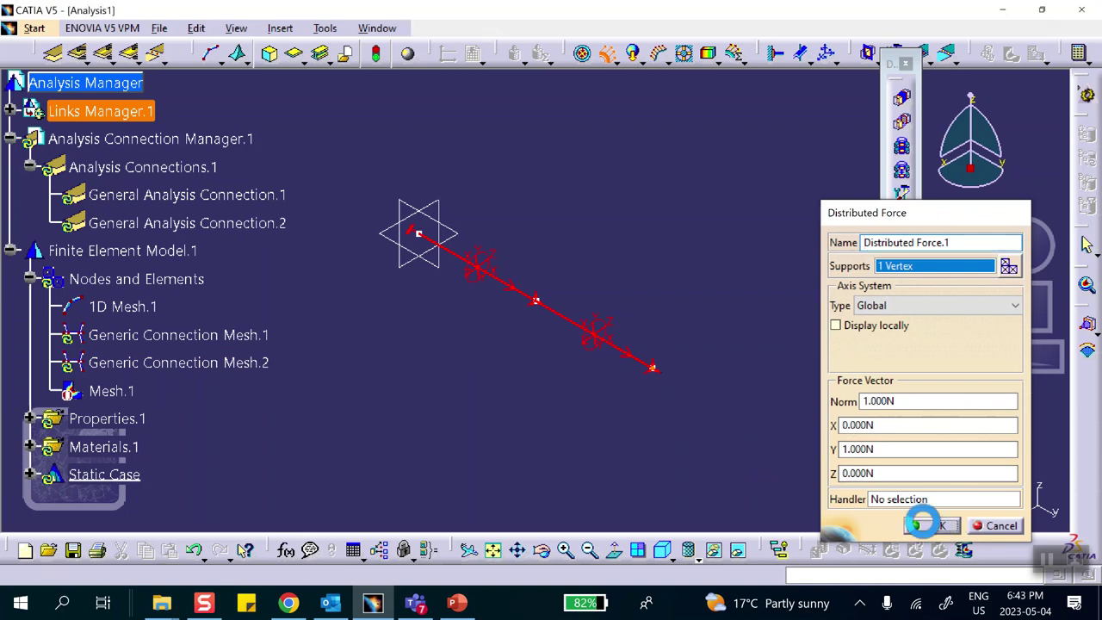
Switch to PowerPoint to review the 2DOF system data on slide 1, return to CATIA and compute the static analysis
{"action": "left_click", "coordinate": [456, 602]}
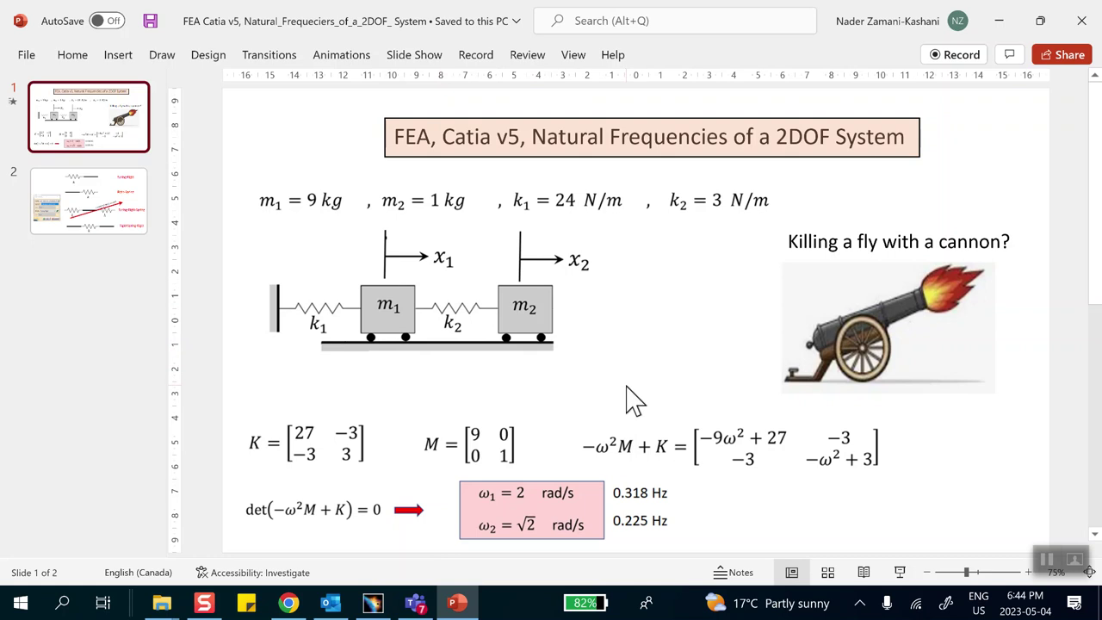
{"action": "left_click", "coordinate": [1001, 24]}
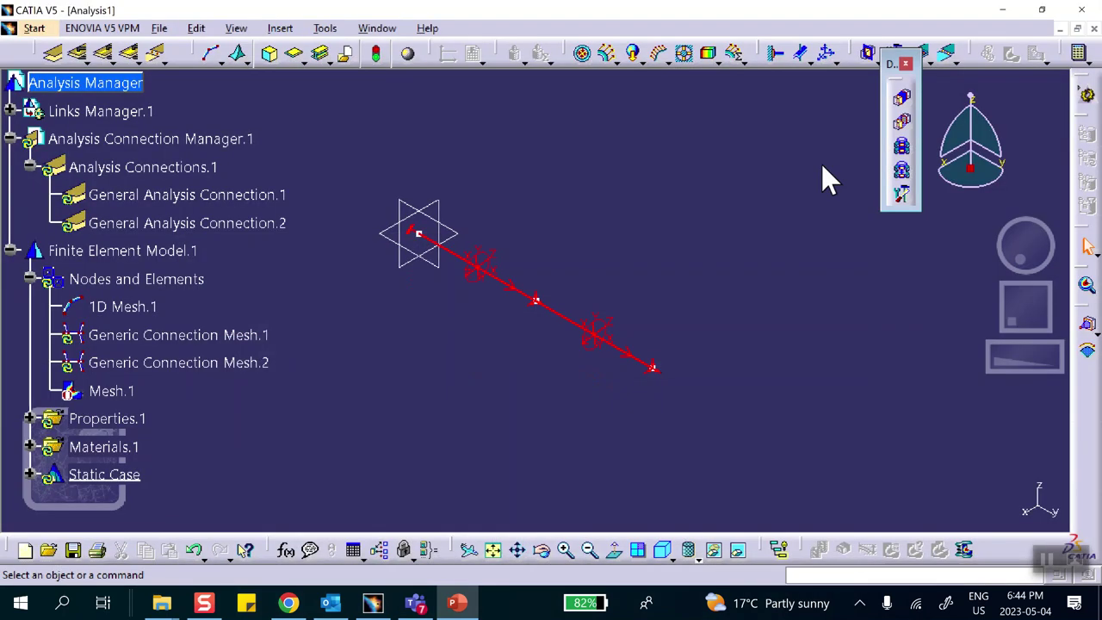
{"action": "left_click", "coordinate": [1069, 54]}
{"action": "left_click", "coordinate": [903, 301]}
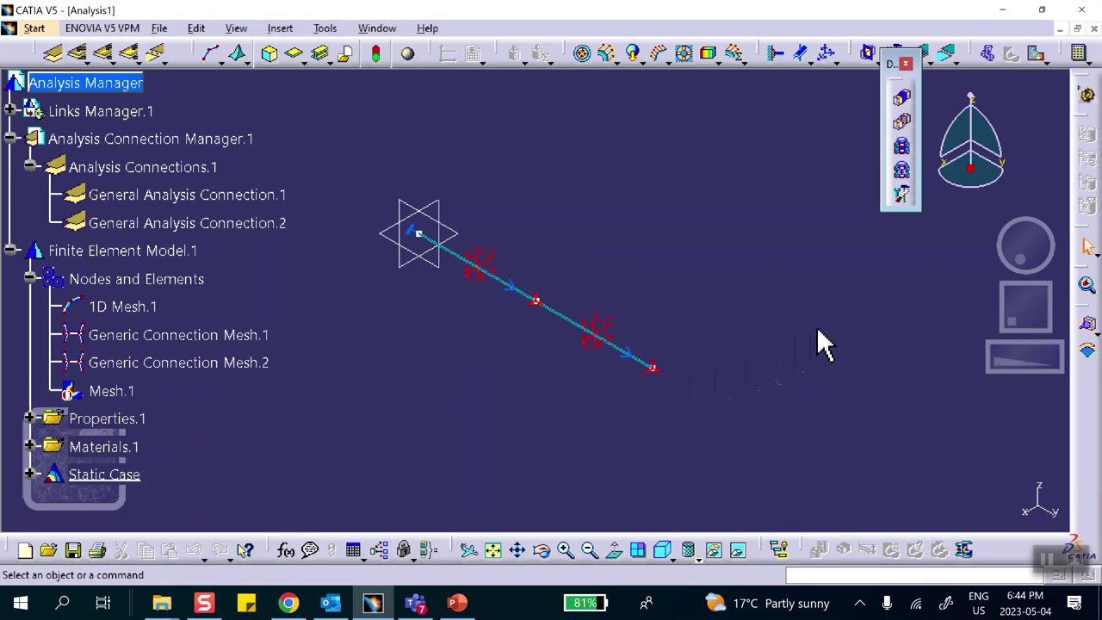
Generate the translational displacement vector image for the static case, and turn off its display under Static Case Solution.1
{"action": "left_click", "coordinate": [1014, 53]}
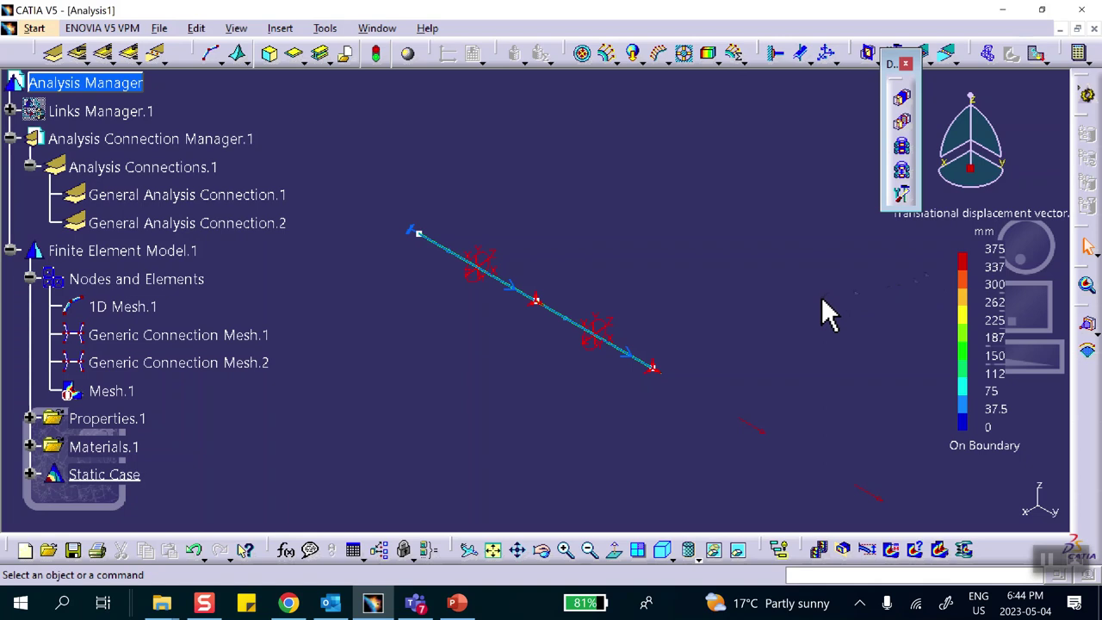
{"action": "left_click", "coordinate": [1011, 265]}
{"action": "scroll", "coordinate": [637, 251], "scroll_direction": "down", "scroll_amount": 5}
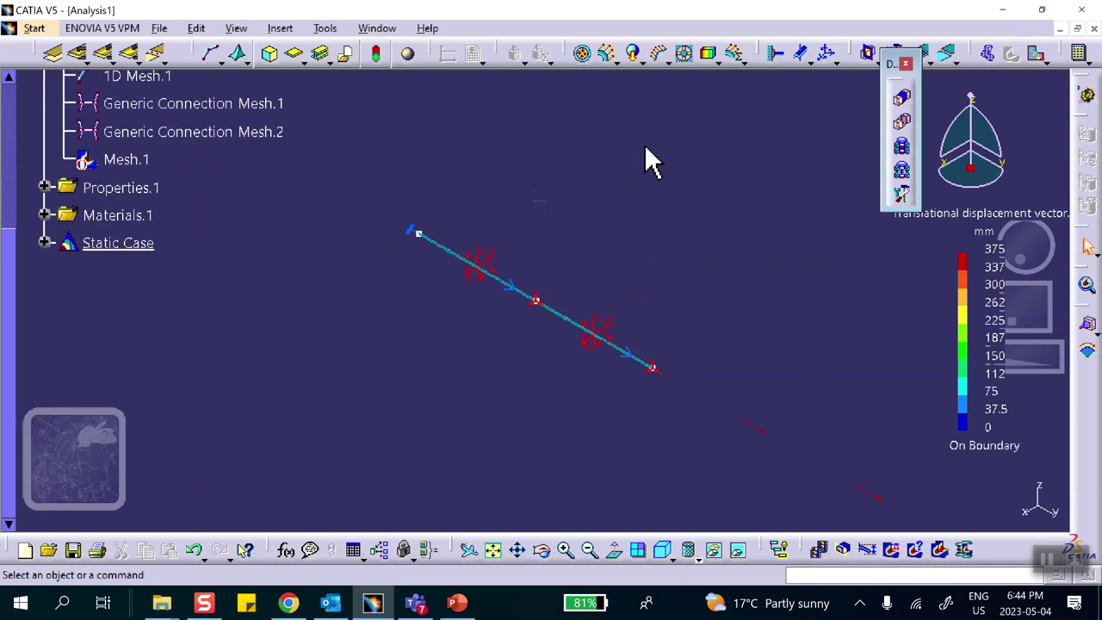
{"action": "left_click", "coordinate": [45, 242]}
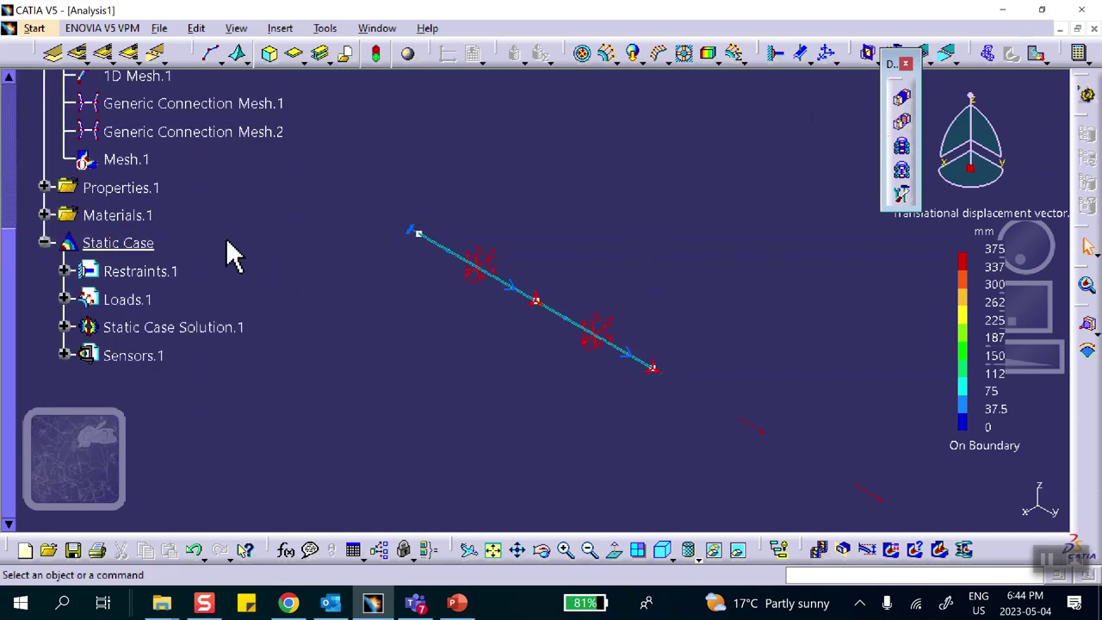
{"action": "scroll", "coordinate": [172, 247], "scroll_direction": "down", "scroll_amount": 5}
{"action": "left_click", "coordinate": [64, 188]}
{"action": "right_click", "coordinate": [133, 217]}
{"action": "left_click", "coordinate": [251, 479]}
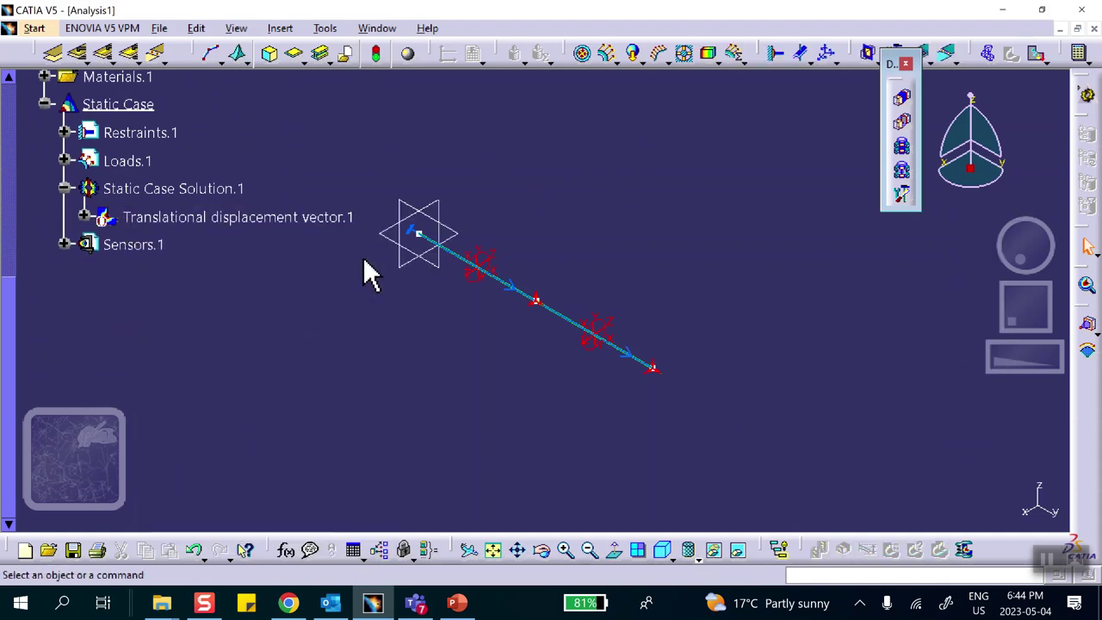
Insert a frequency case that references Restraints.1 for its restraints and uses a new masses set
{"action": "left_click", "coordinate": [281, 29]}
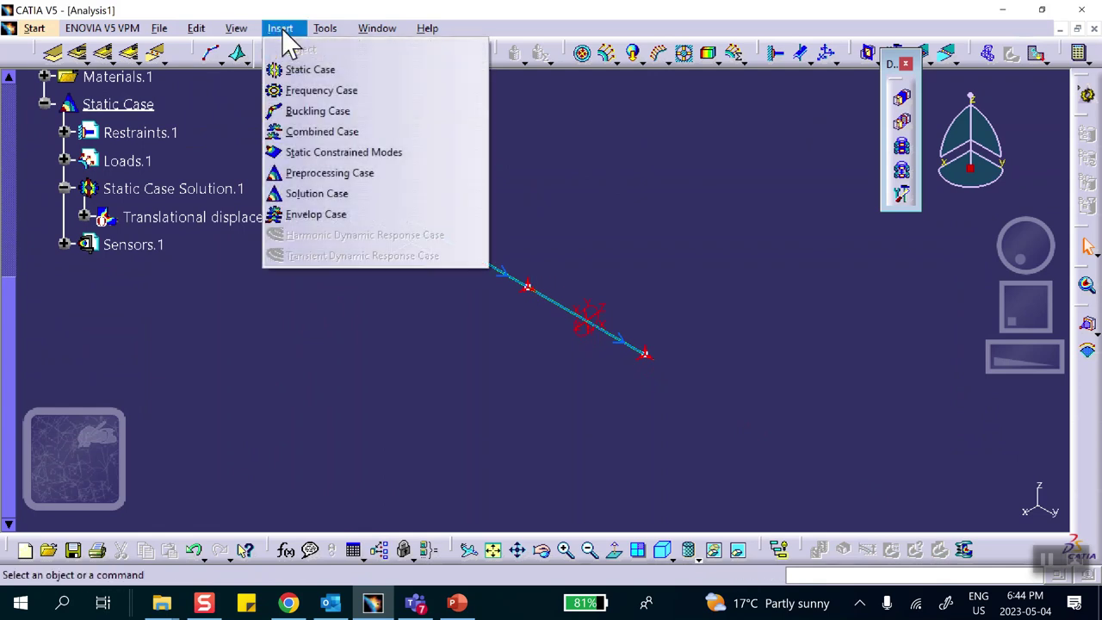
{"action": "left_click", "coordinate": [293, 93]}
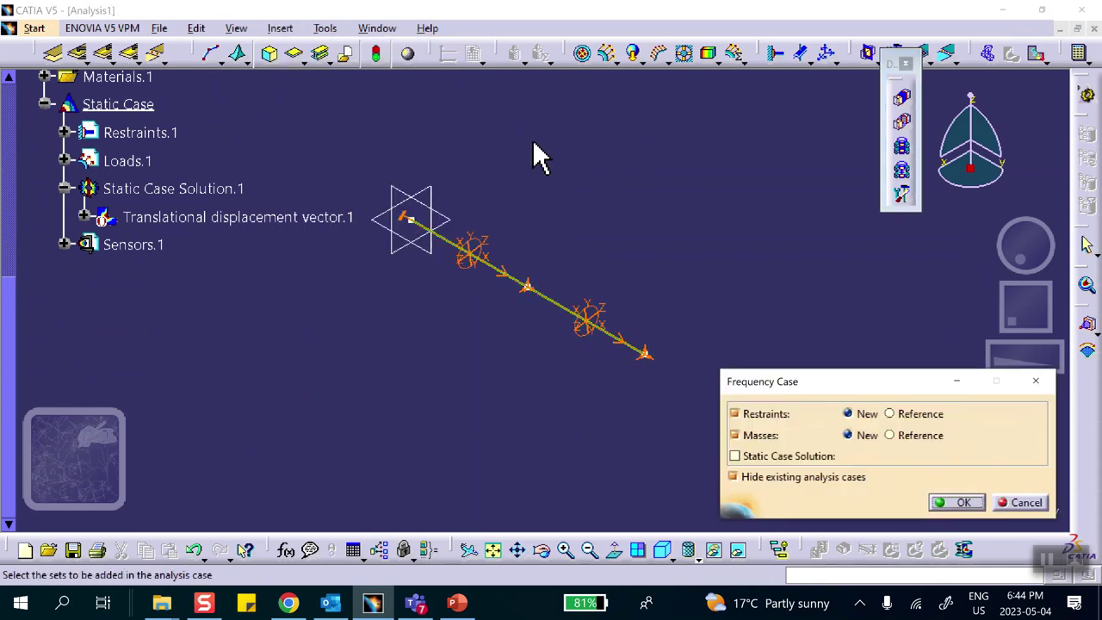
{"action": "left_click", "coordinate": [890, 414]}
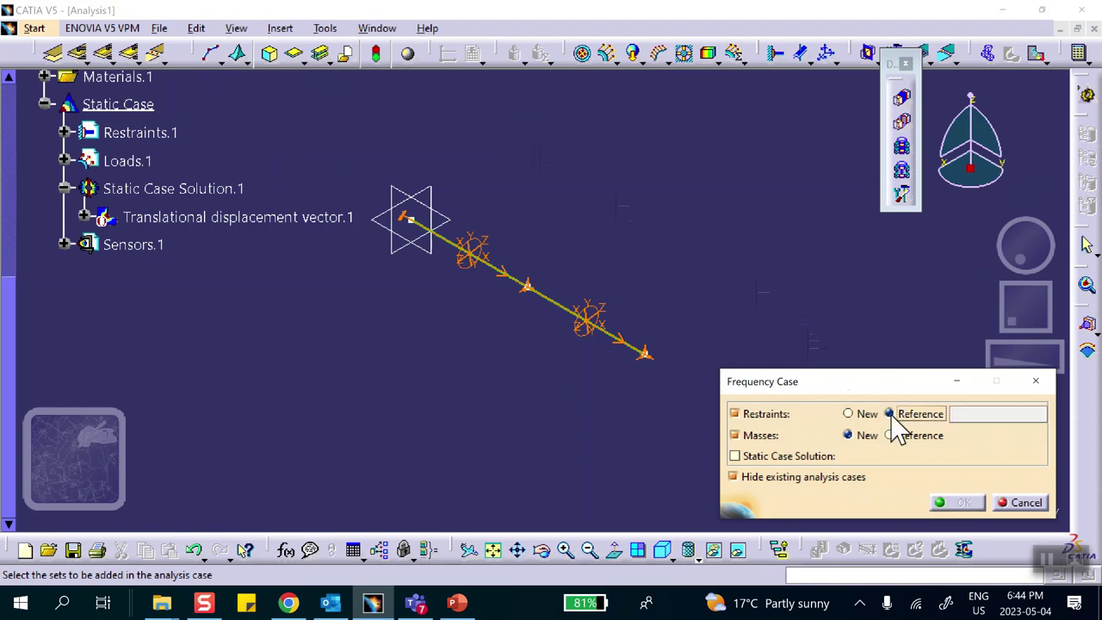
{"action": "left_click", "coordinate": [155, 134]}
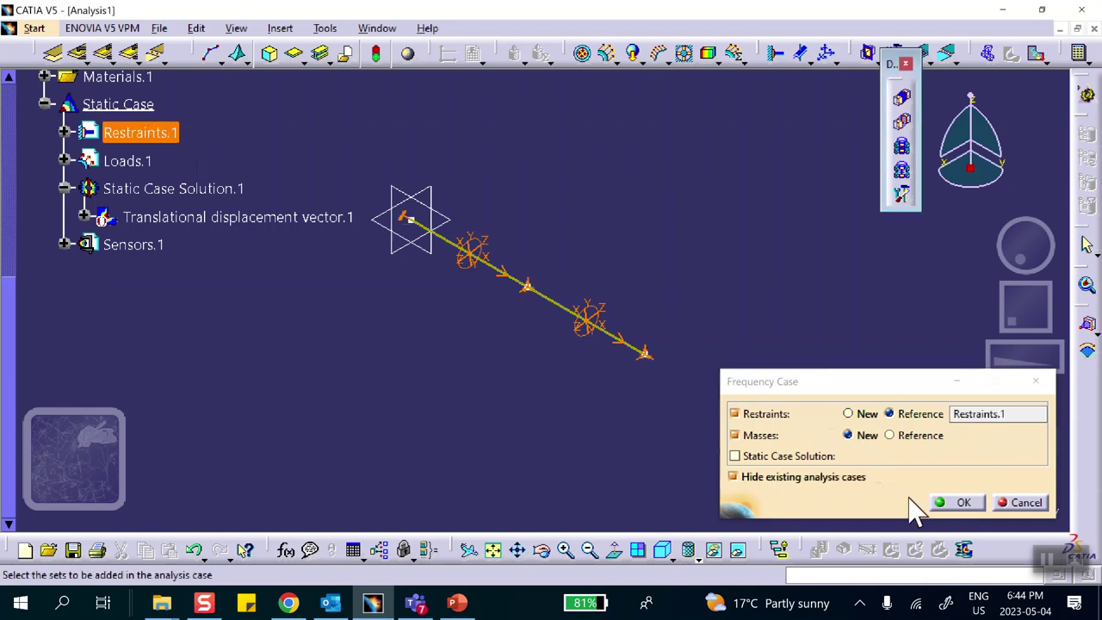
{"action": "left_click", "coordinate": [962, 503]}
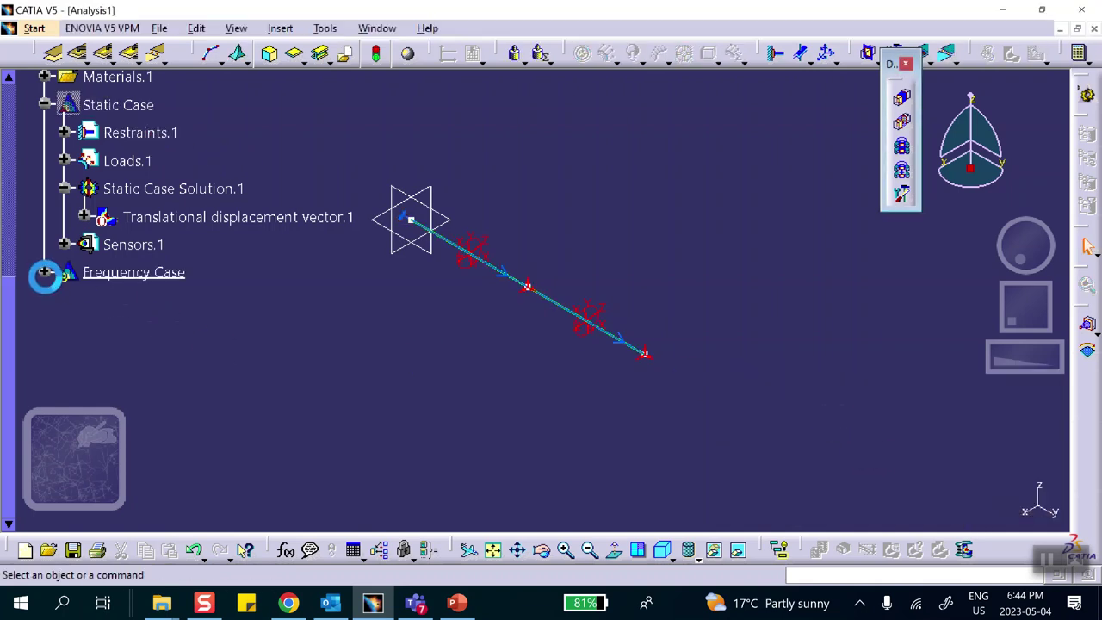
Examine the number of modes and the method settings of Frequency Case Solution.1
{"action": "left_click", "coordinate": [43, 272]}
{"action": "scroll", "coordinate": [191, 288], "scroll_direction": "down", "scroll_amount": 3}
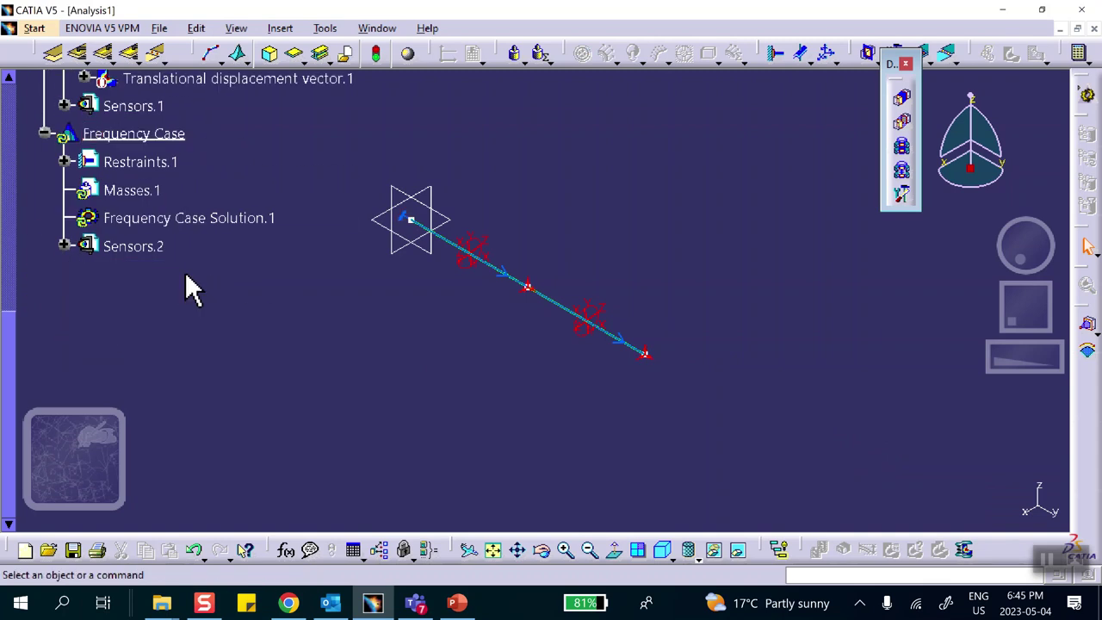
{"action": "double_click", "coordinate": [190, 218]}
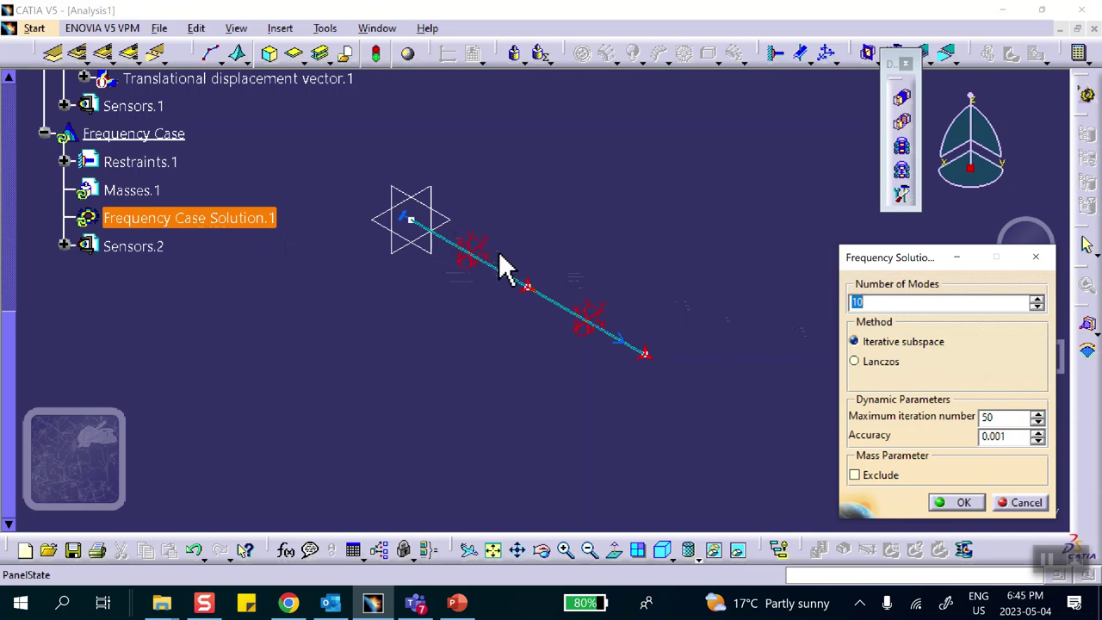
{"action": "left_click", "coordinate": [959, 502]}
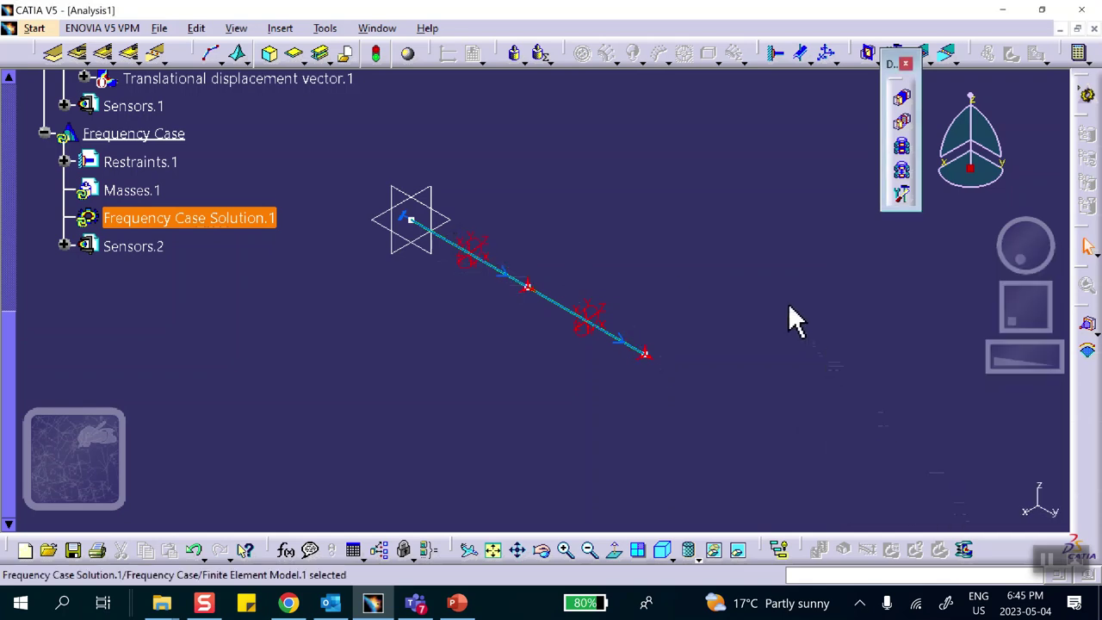
Try to compute the frequency case with the default number of modes
{"action": "left_click", "coordinate": [1077, 54]}
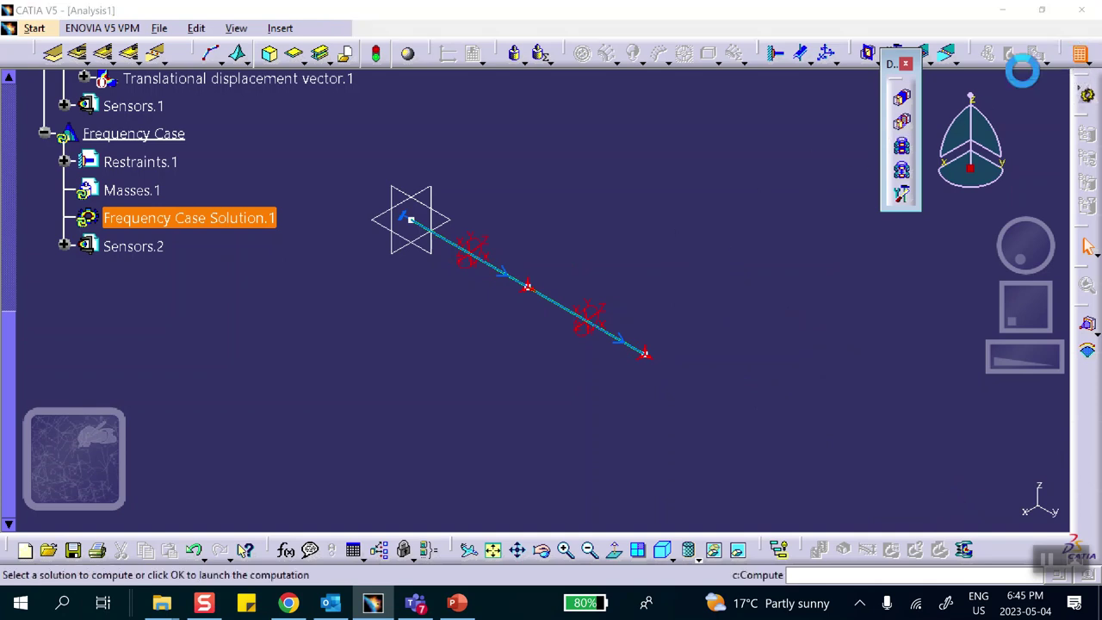
{"action": "left_click", "coordinate": [907, 211]}
{"action": "left_click", "coordinate": [890, 233]}
{"action": "left_click", "coordinate": [911, 303]}
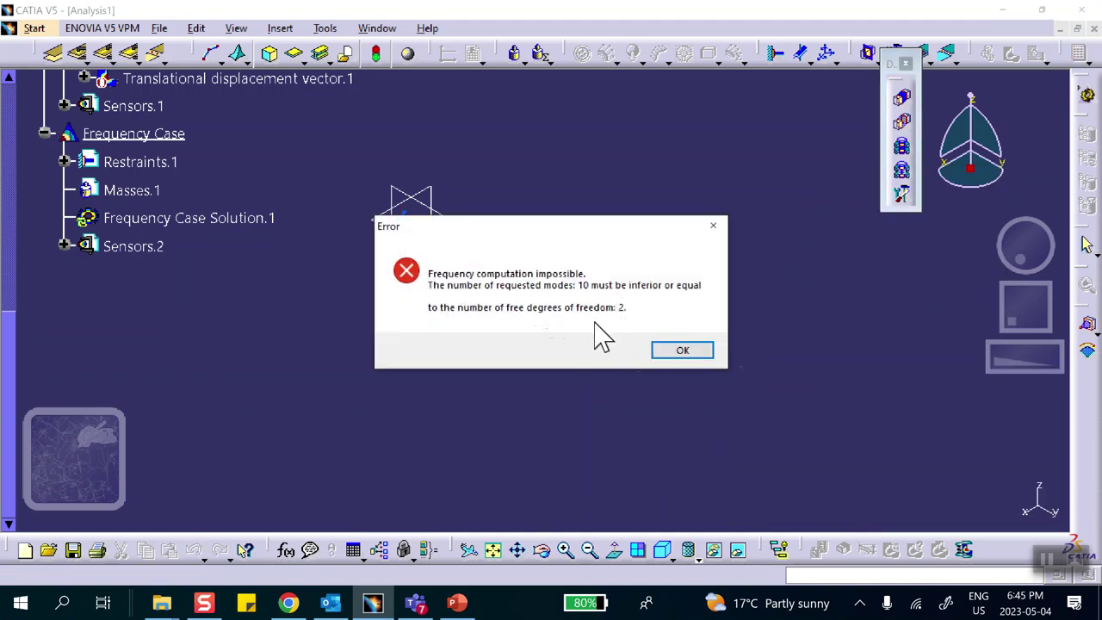
{"action": "left_click", "coordinate": [676, 352]}
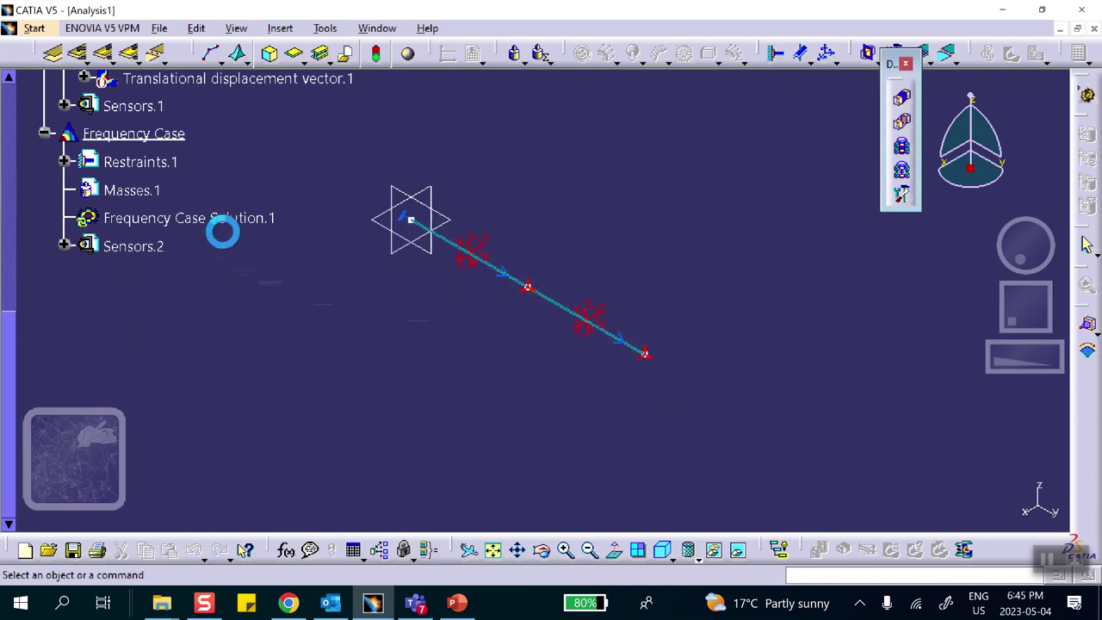
Set the number of modes of Frequency Case Solution.1 to 2
{"action": "left_click", "coordinate": [223, 219]}
{"action": "double_click", "coordinate": [223, 220]}
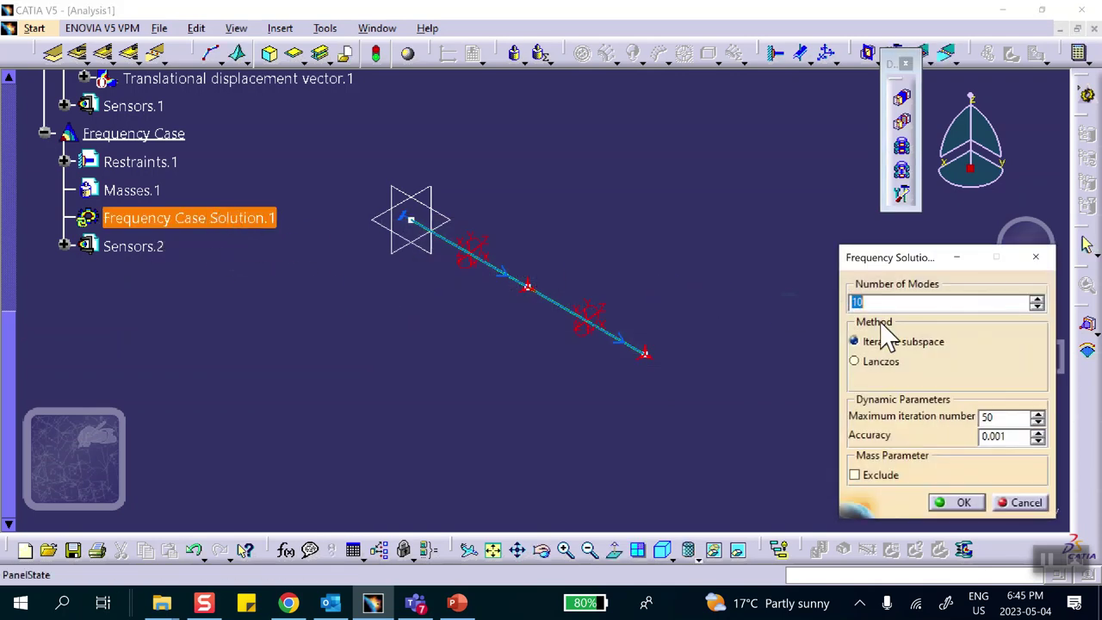
{"action": "type", "text": "2"}
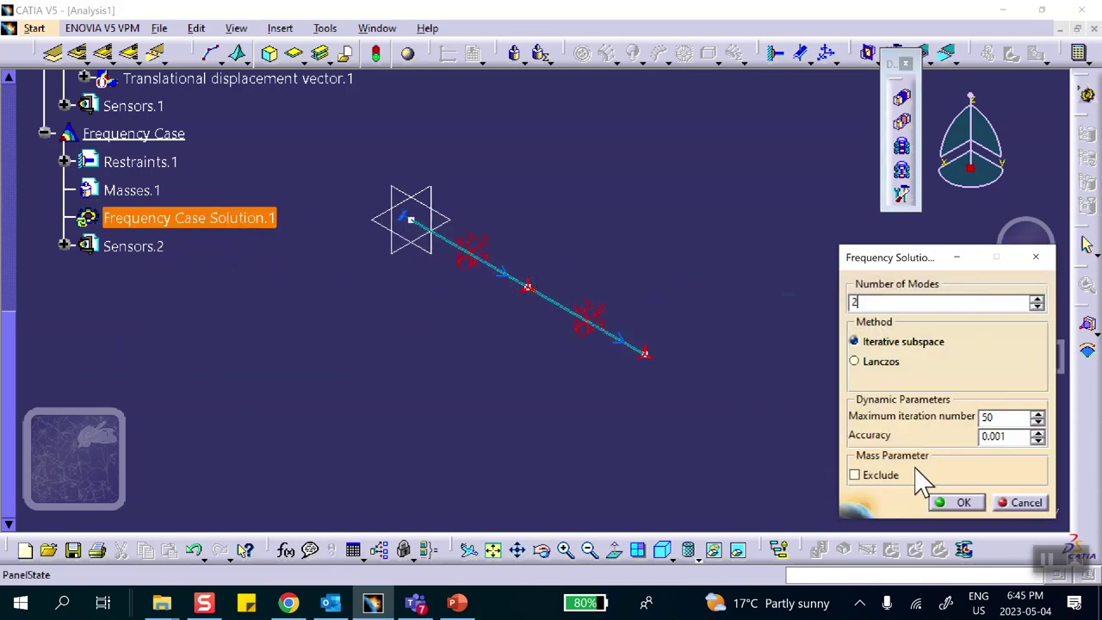
{"action": "left_click", "coordinate": [961, 502]}
Compute the analysis with the scope set to All
{"action": "left_click", "coordinate": [1086, 95]}
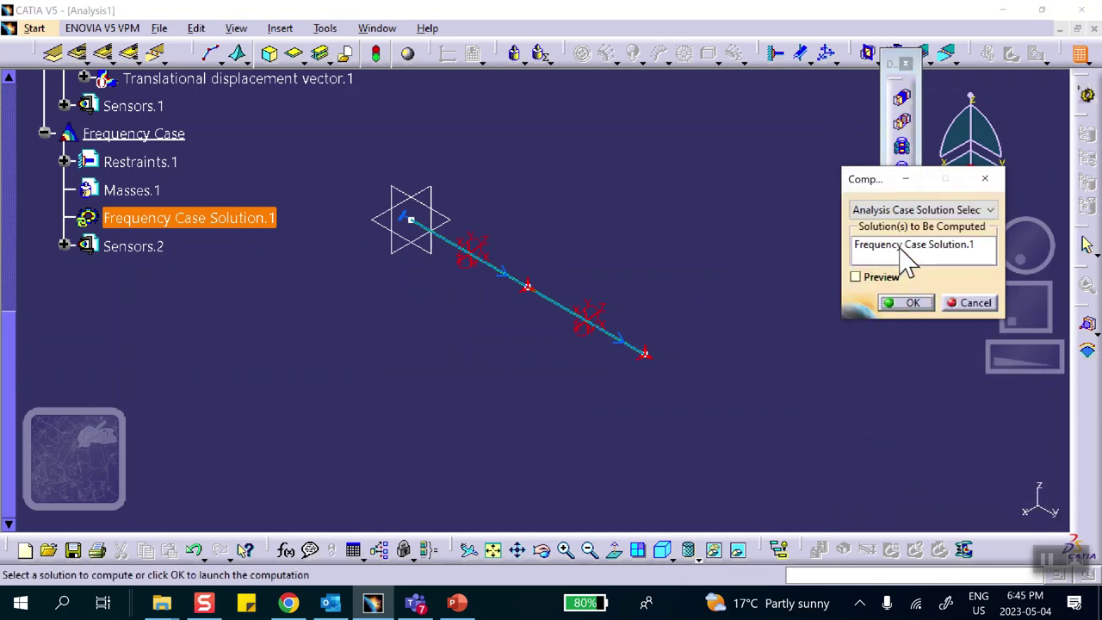
{"action": "left_click", "coordinate": [906, 212]}
{"action": "left_click", "coordinate": [873, 226]}
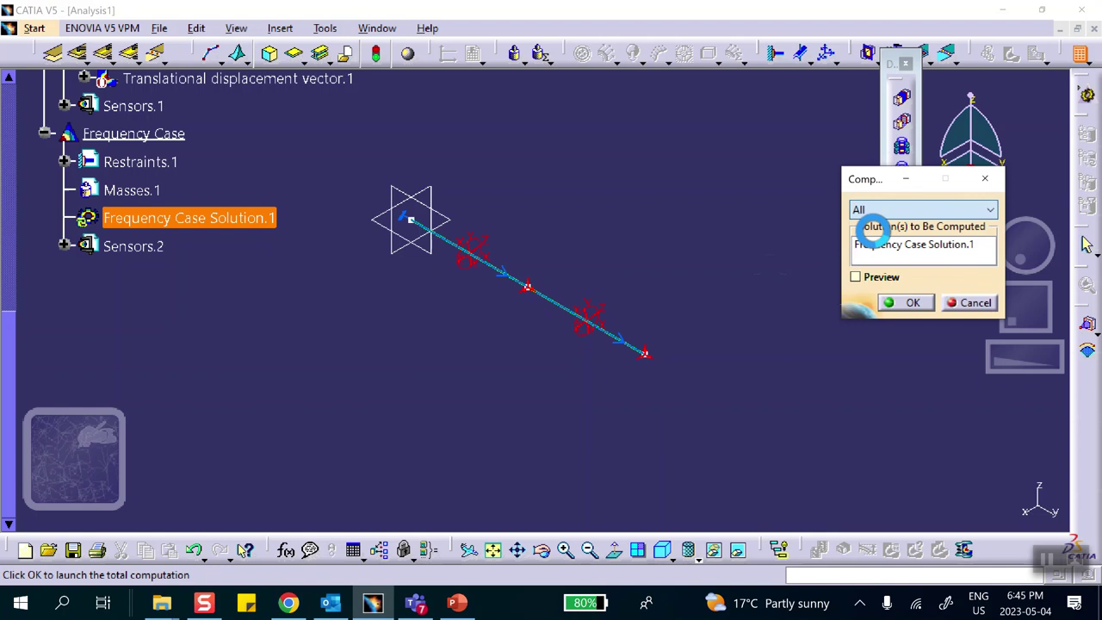
{"action": "left_click", "coordinate": [910, 305]}
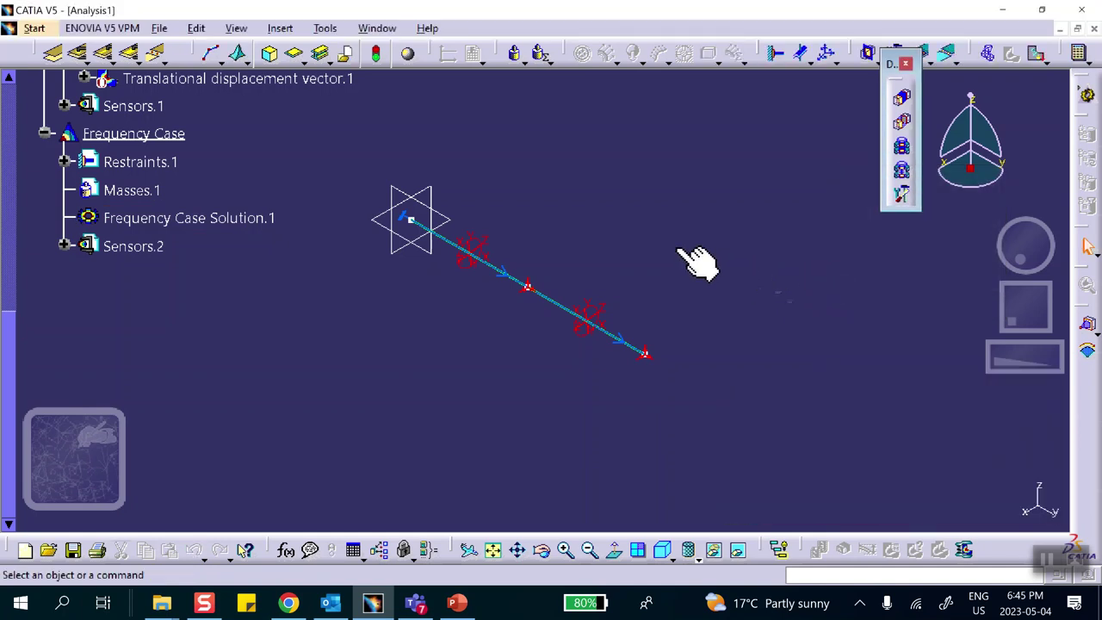
Open the Frequency List under Sensors.2 in the frequency case to read the computed natural frequencies
{"action": "left_click", "coordinate": [65, 246]}
{"action": "left_click", "coordinate": [83, 224]}
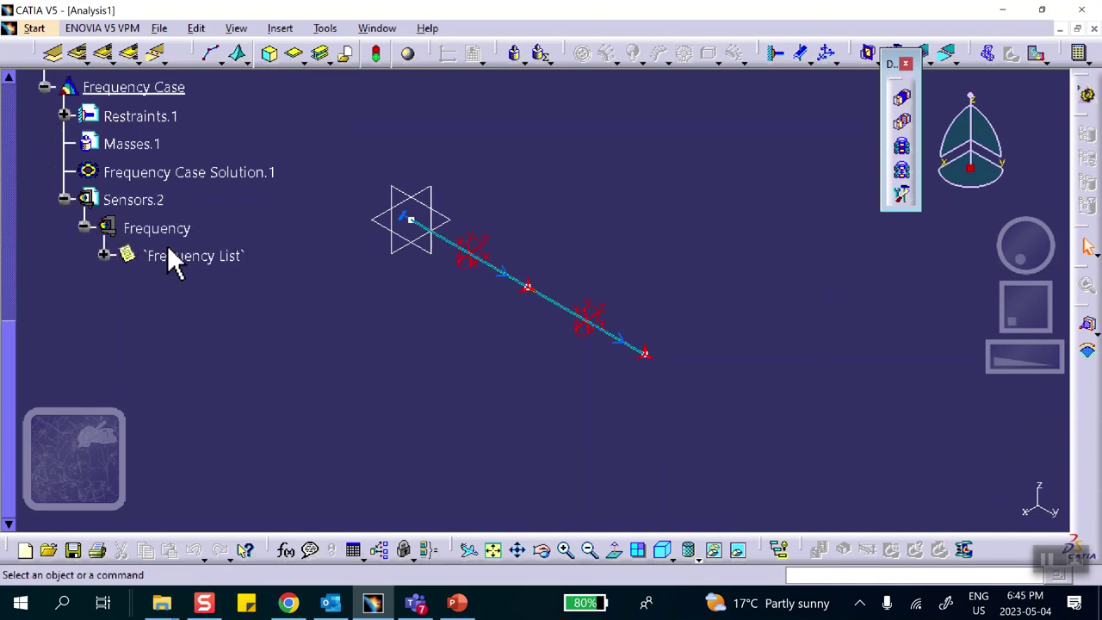
{"action": "double_click", "coordinate": [203, 259]}
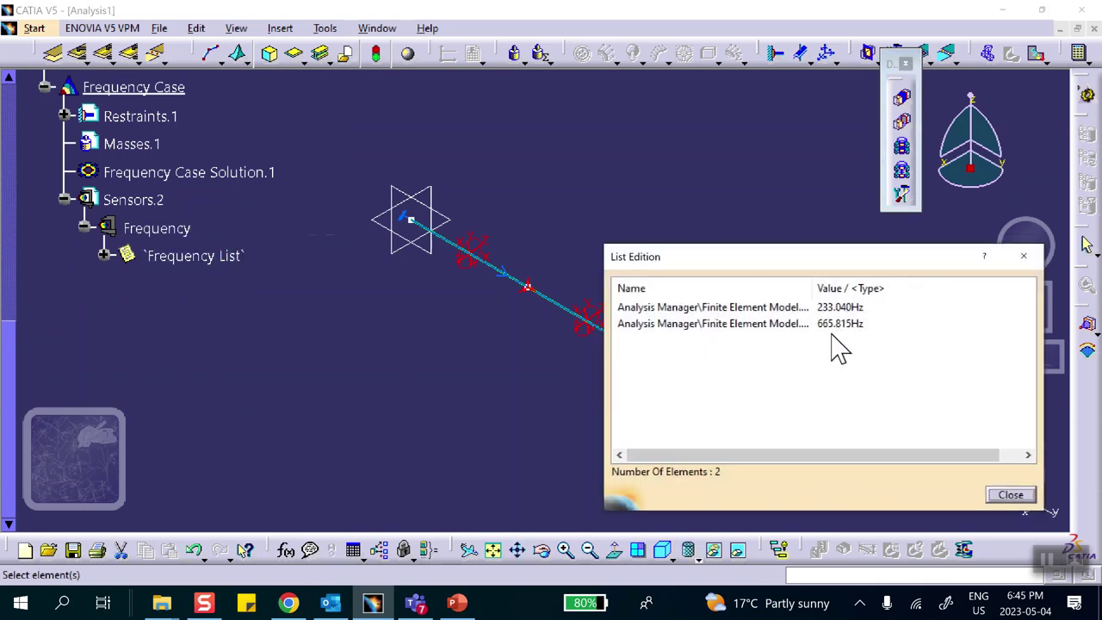
Check the masses and analytical frequencies on the 2DOF system slide in PowerPoint, then return to CATIA and close the frequency list
{"action": "left_click", "coordinate": [456, 603]}
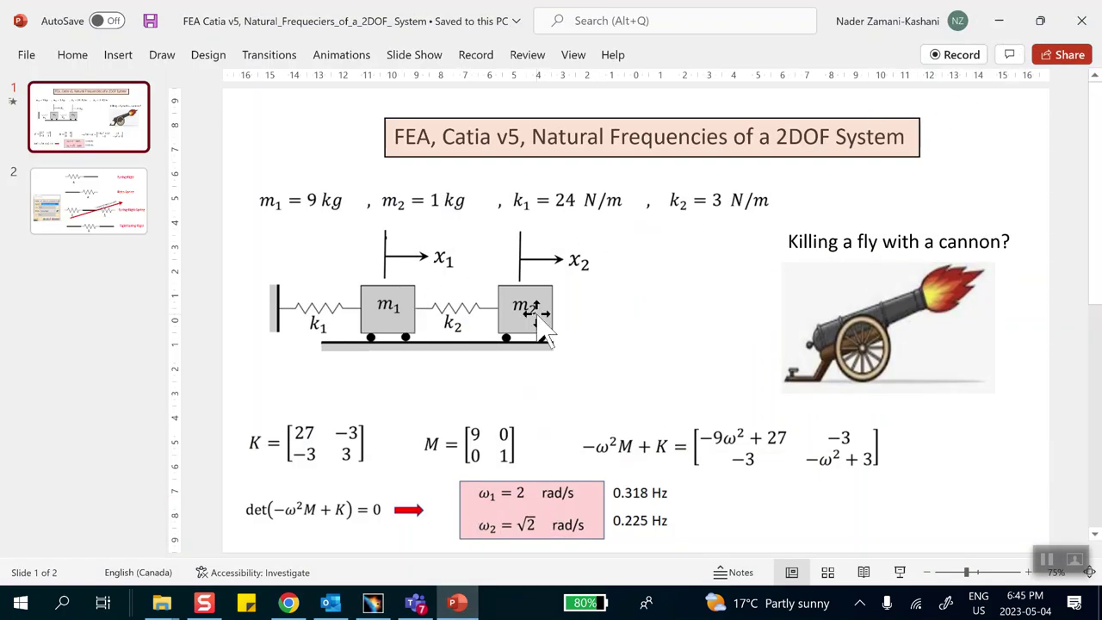
{"action": "left_click", "coordinate": [998, 23]}
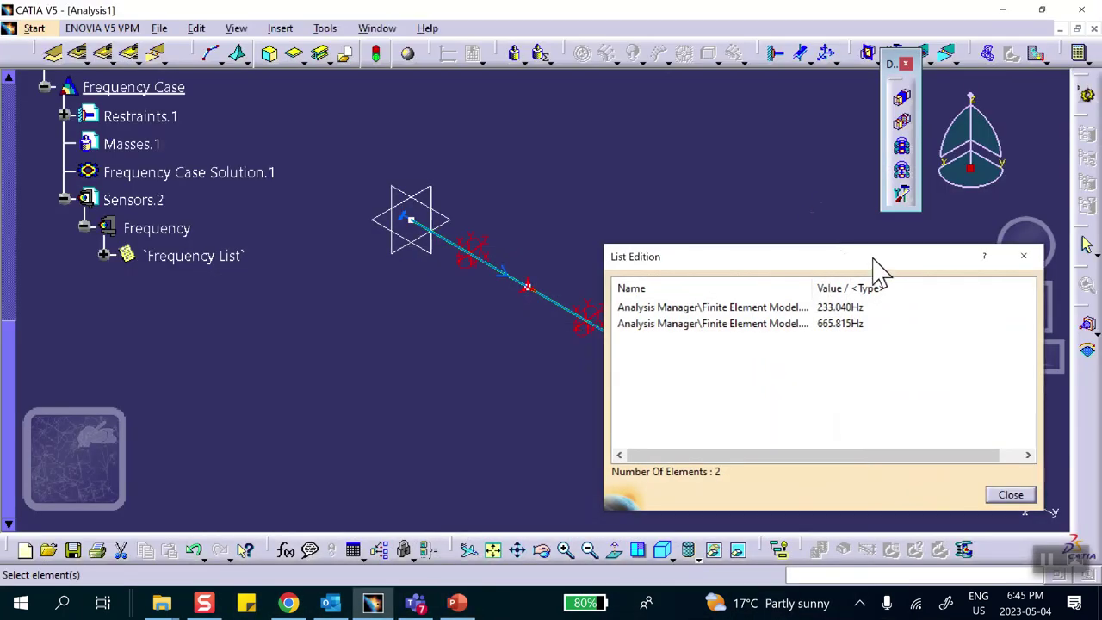
{"action": "left_click", "coordinate": [1010, 494]}
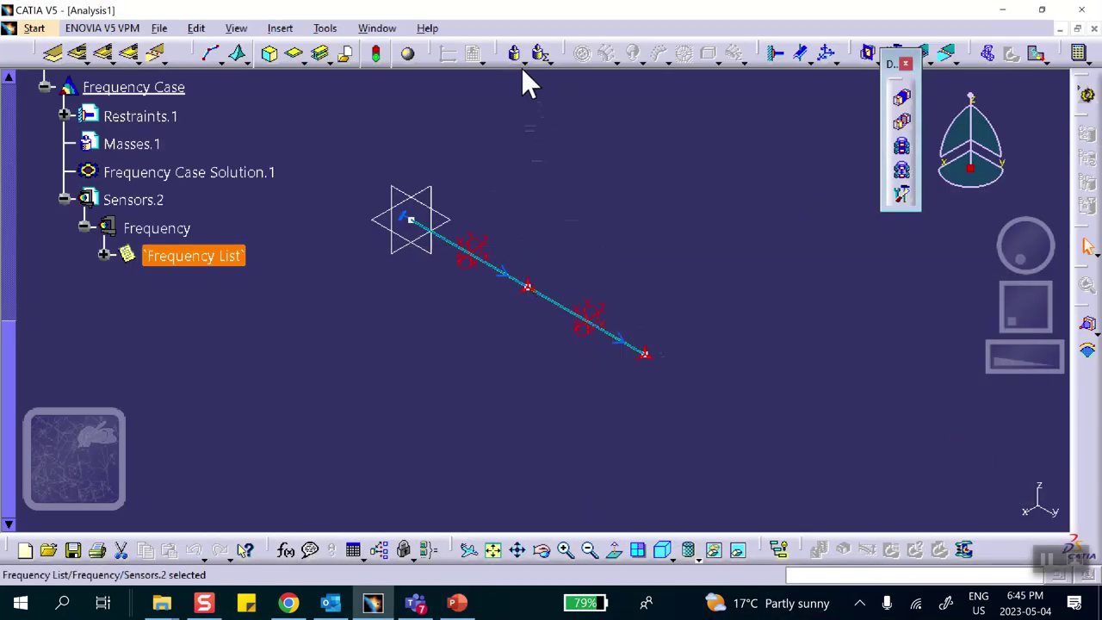
Apply a 9 kg distributed mass to the middle vertex between the two spring lines
{"action": "left_click", "coordinate": [516, 59]}
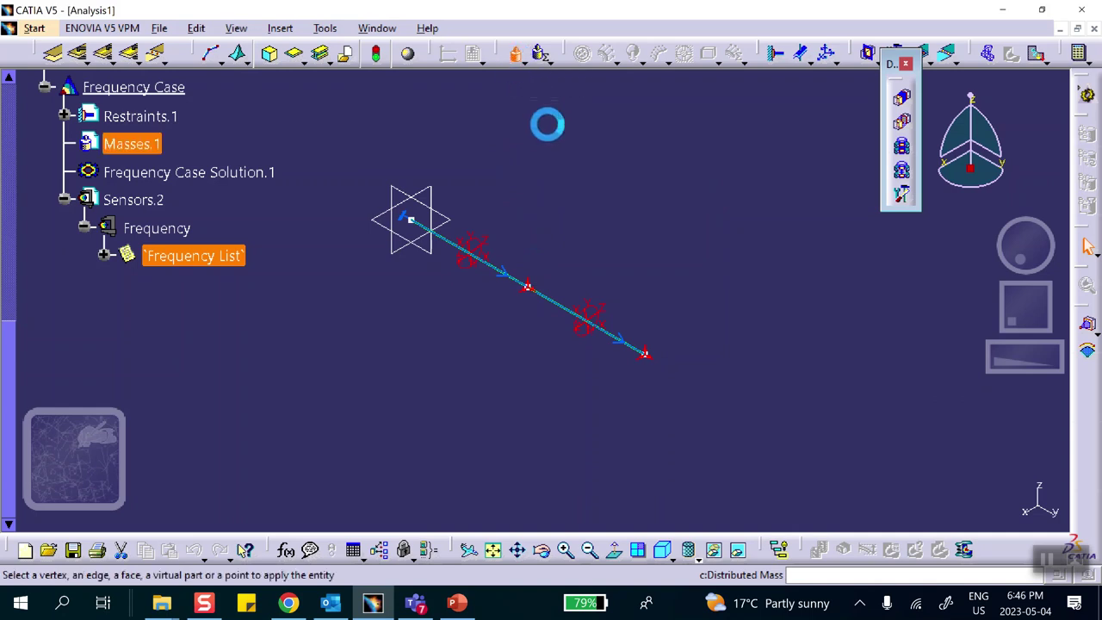
{"action": "left_click", "coordinate": [526, 287]}
{"action": "double_click", "coordinate": [914, 290]}
{"action": "type", "text": "9"}
{"action": "left_click", "coordinate": [915, 320]}
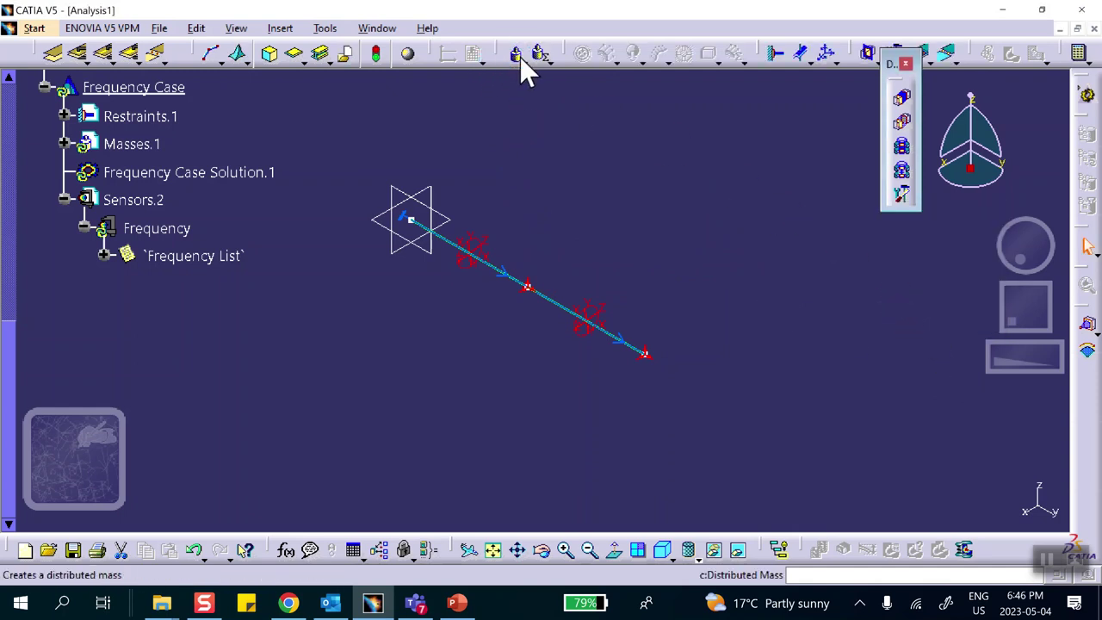
Apply a 1 kg distributed mass to the free end vertex of the second spring line
{"action": "left_click", "coordinate": [517, 54]}
{"action": "left_click", "coordinate": [647, 355]}
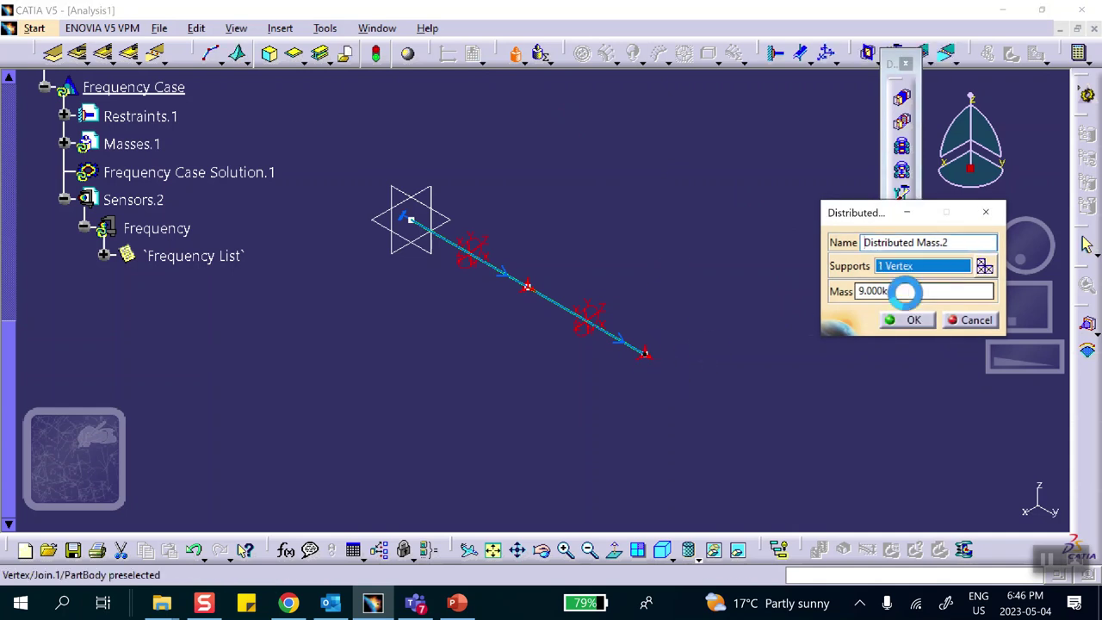
{"action": "left_click_drag", "start_coordinate": [905, 294], "coordinate": [778, 287]}
{"action": "type", "text": "1"}
{"action": "left_click", "coordinate": [908, 319]}
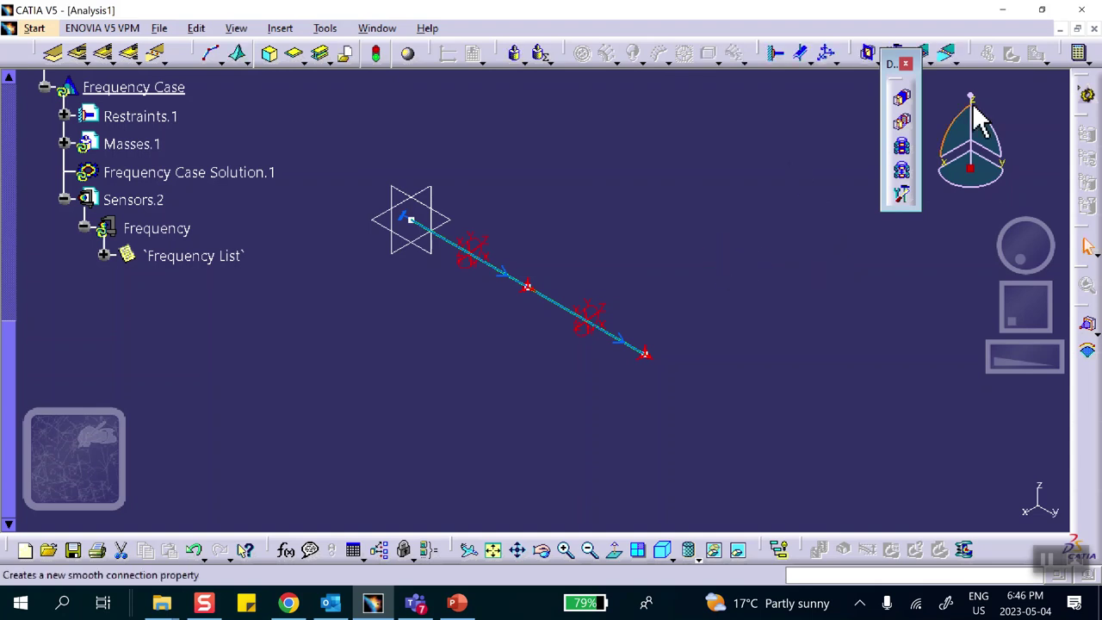
Recompute the analysis with the scope set to All and open the Frequency List to read the updated natural frequencies
{"action": "left_click", "coordinate": [1078, 54]}
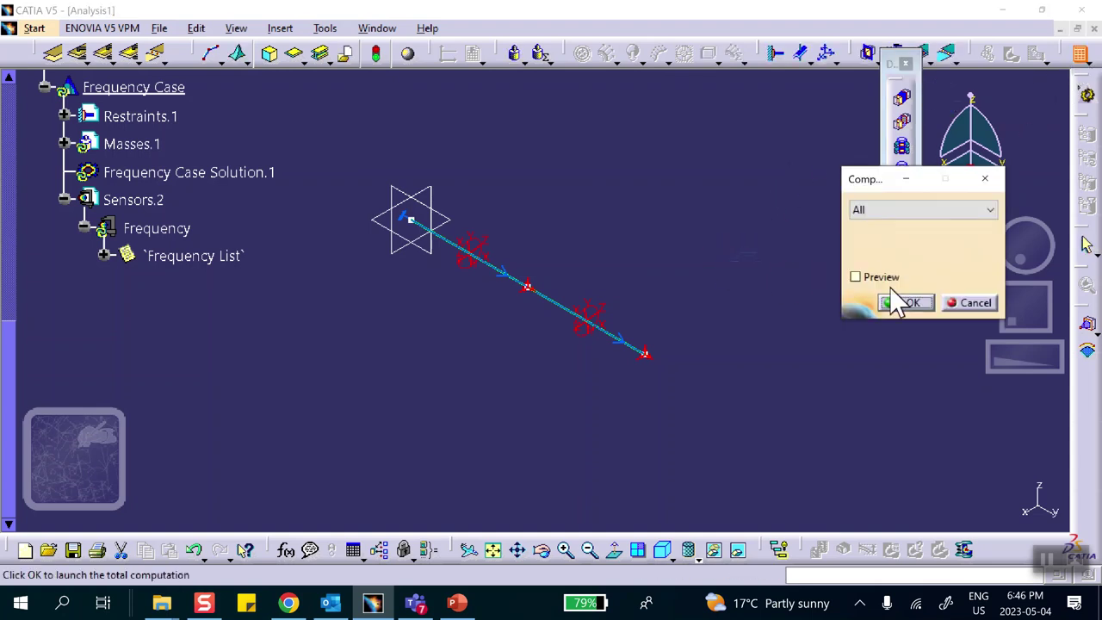
{"action": "left_click", "coordinate": [911, 303]}
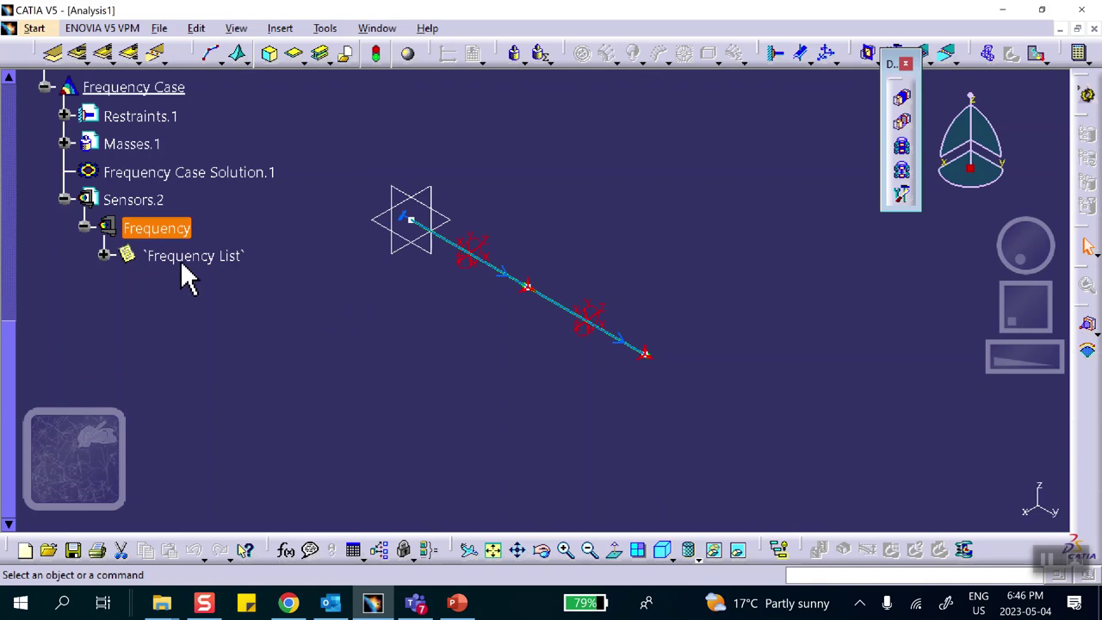
{"action": "double_click", "coordinate": [153, 257]}
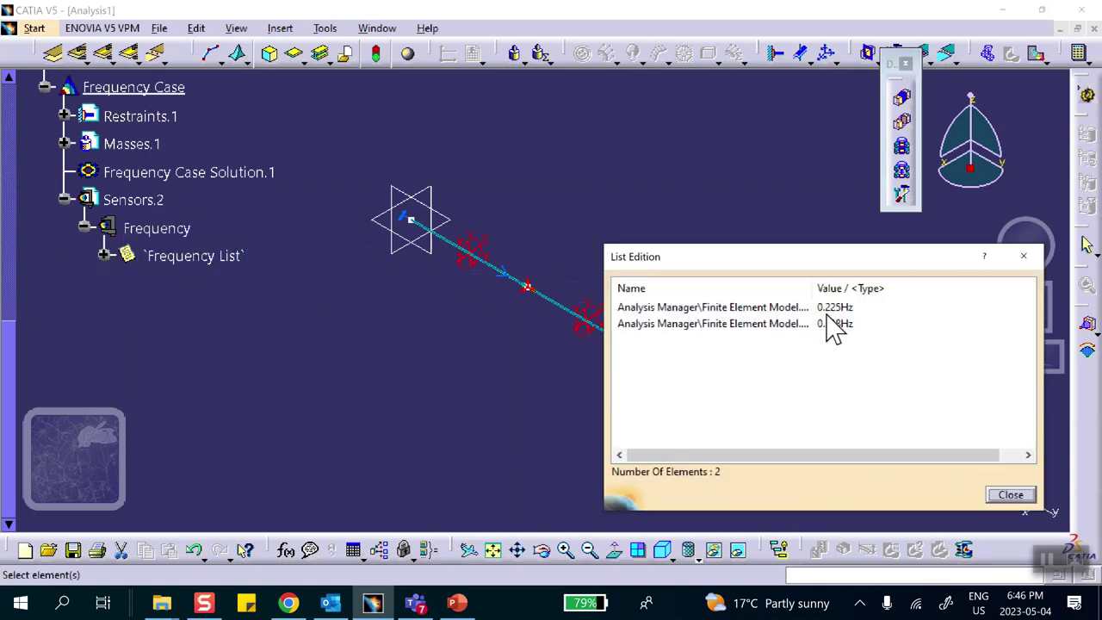